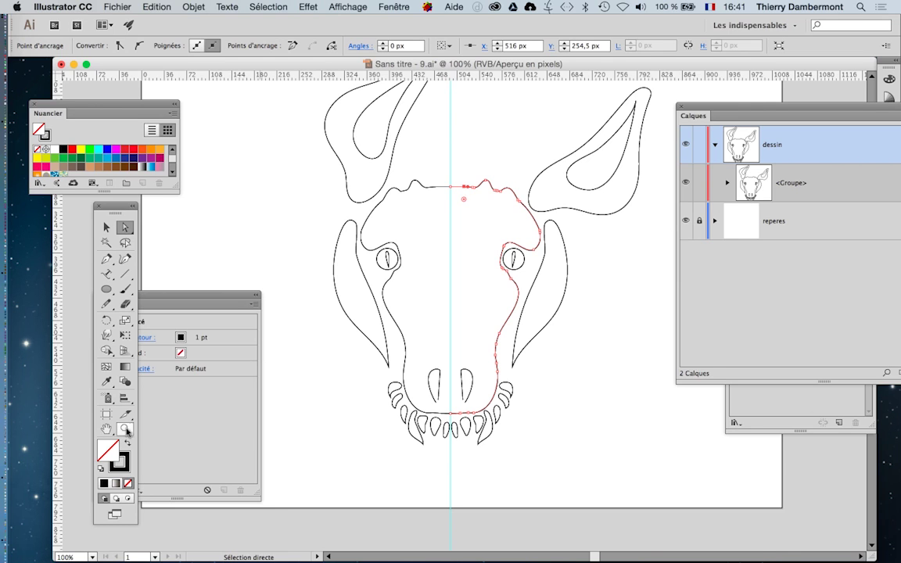
Fill the right half of the animal head outline with blue and its left half with orange, then deselect.
{"action": "left_click_drag", "start_coordinate": [755, 111], "coordinate": [646, 450]}
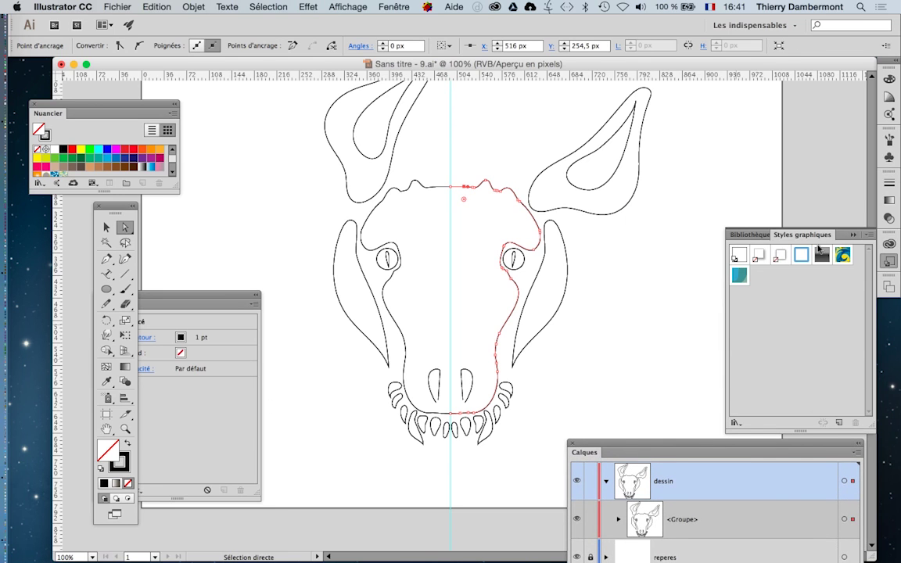
{"action": "left_click", "coordinate": [106, 158]}
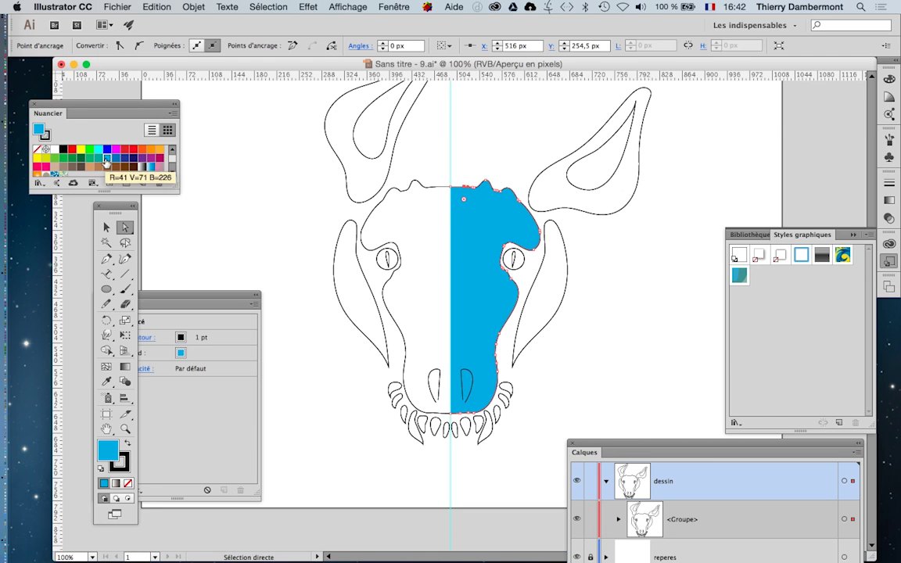
{"action": "left_click", "coordinate": [418, 191]}
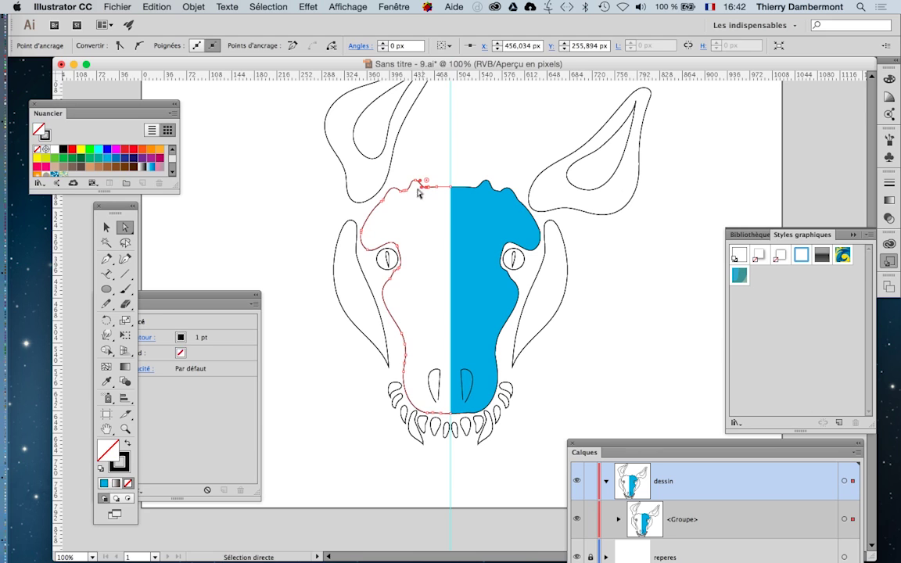
{"action": "left_click", "coordinate": [150, 150]}
{"action": "left_click", "coordinate": [633, 350]}
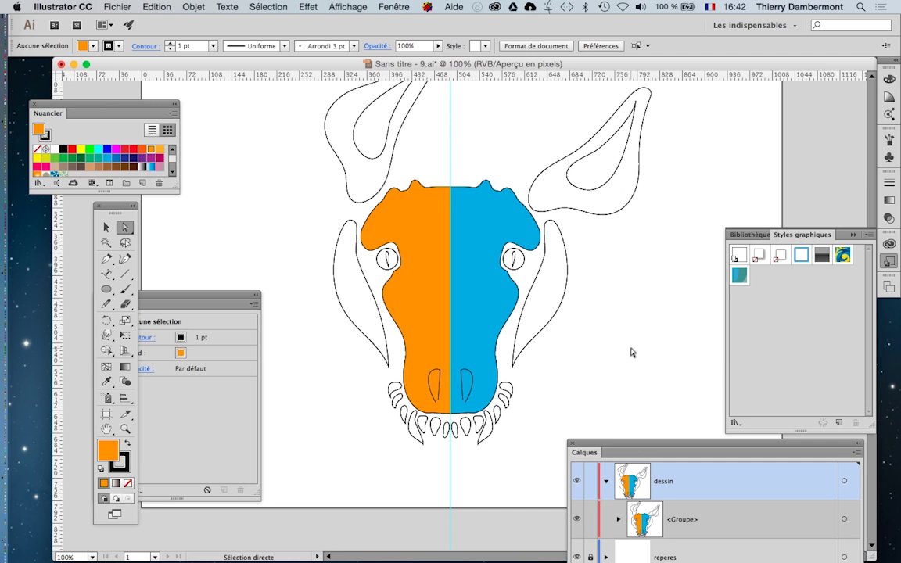
Draw a tall rectangle about 18 px wide, without fill or stroke, over the seam between the head's orange and blue halves.
{"action": "key", "text": "super+plus"}
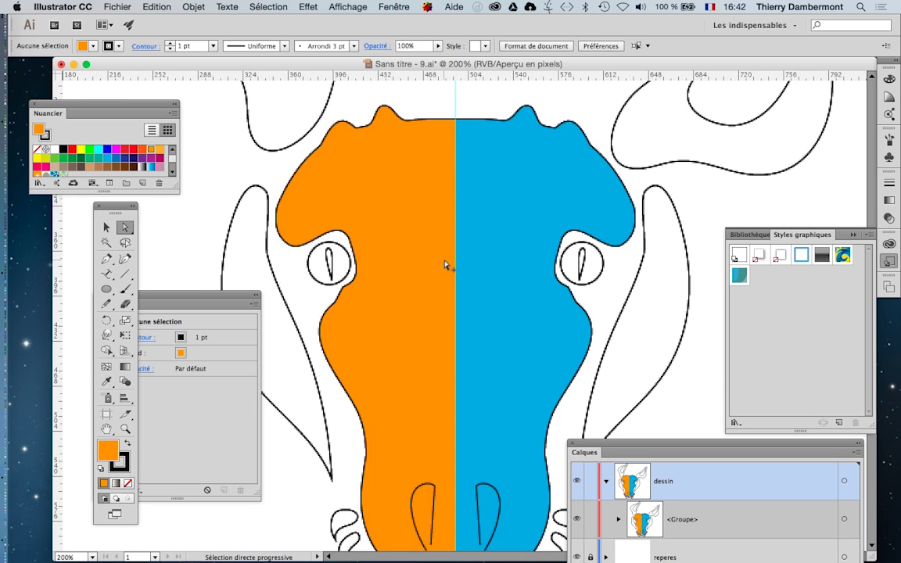
{"action": "left_click_drag", "start_coordinate": [404, 210], "coordinate": [385, 170]}
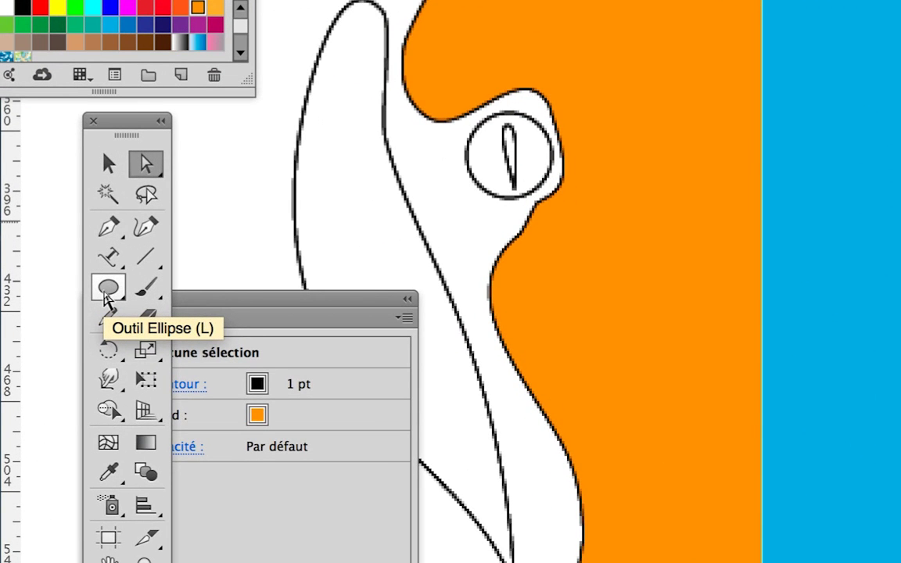
{"action": "left_click", "coordinate": [106, 296]}
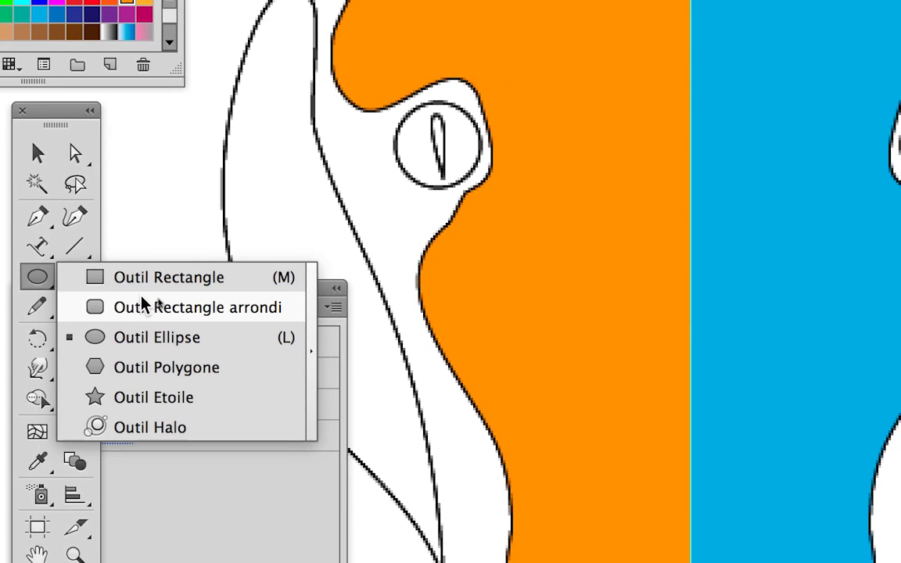
{"action": "key", "text": "Escape"}
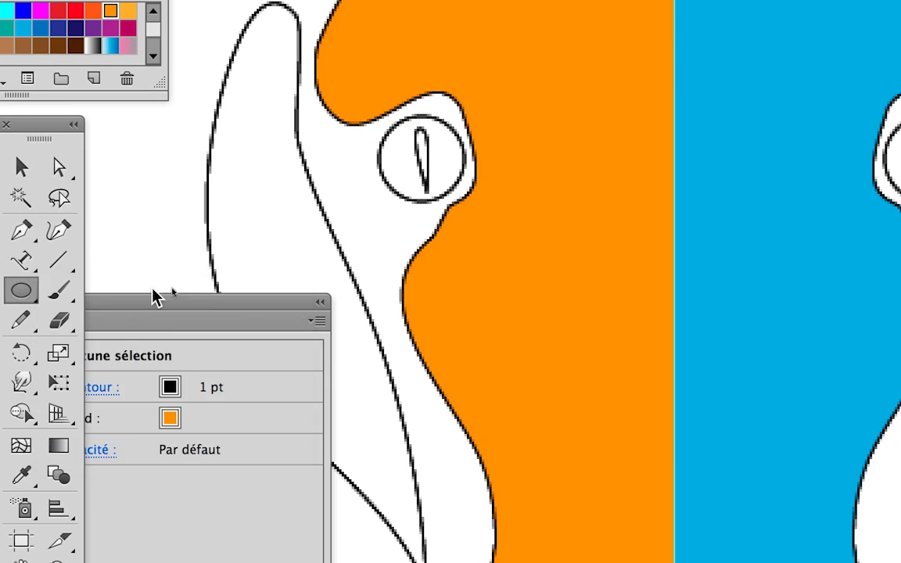
{"action": "key", "text": "m"}
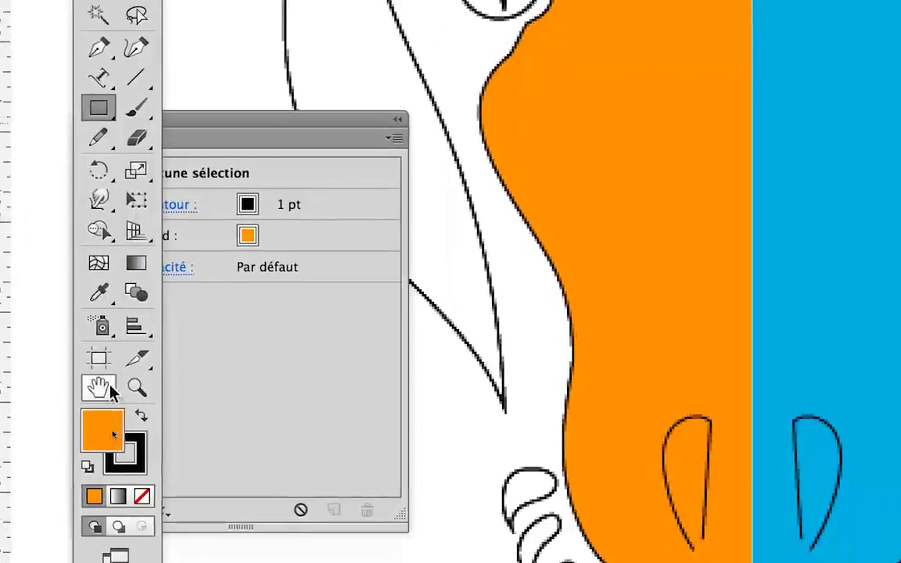
{"action": "left_click", "coordinate": [141, 496]}
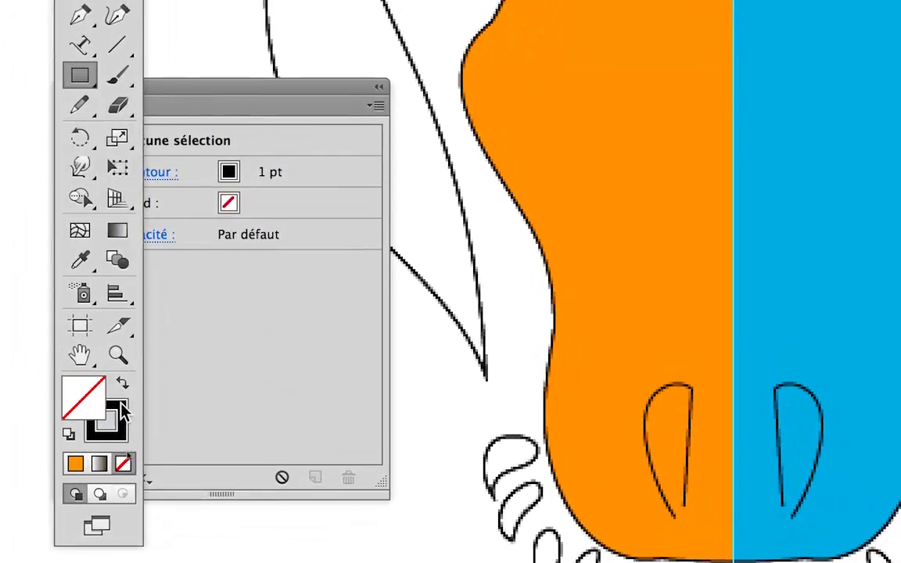
{"action": "left_click", "coordinate": [119, 415]}
{"action": "left_click", "coordinate": [123, 457]}
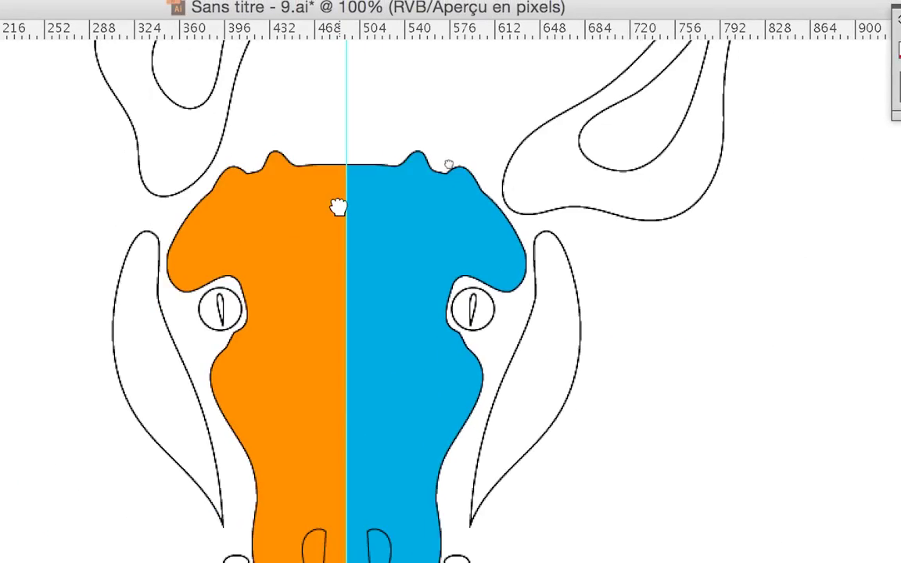
{"action": "left_click_drag", "start_coordinate": [334, 153], "coordinate": [342, 368]}
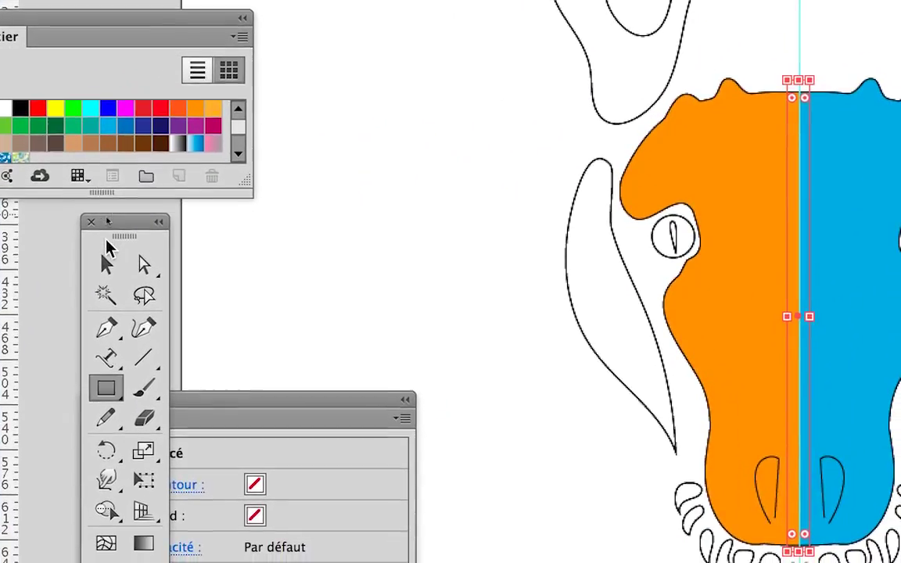
Resize the seam rectangle with Free Transform so its upper and lower edges meet the head's outline, then deselect it.
{"action": "left_click", "coordinate": [101, 258]}
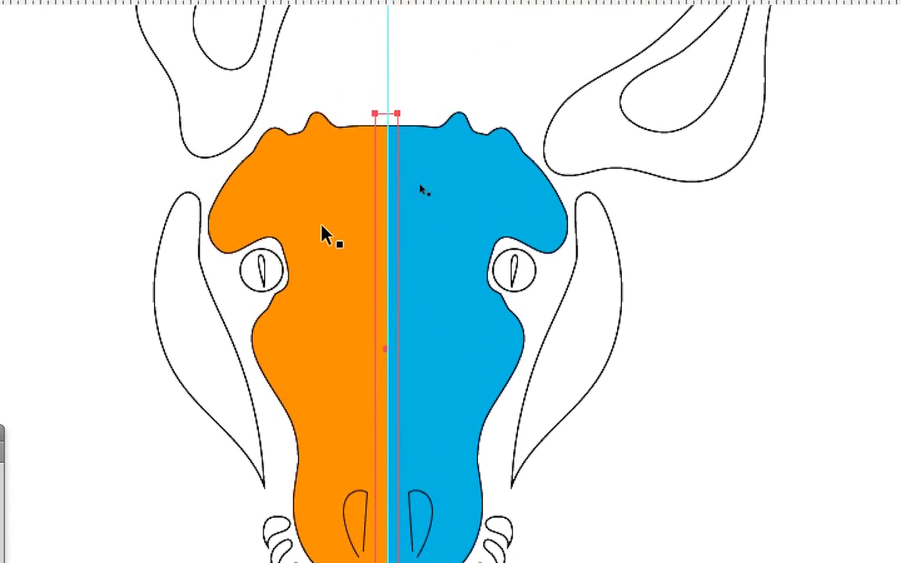
{"action": "key", "text": "super+plus"}
{"action": "key", "text": "super+plus"}
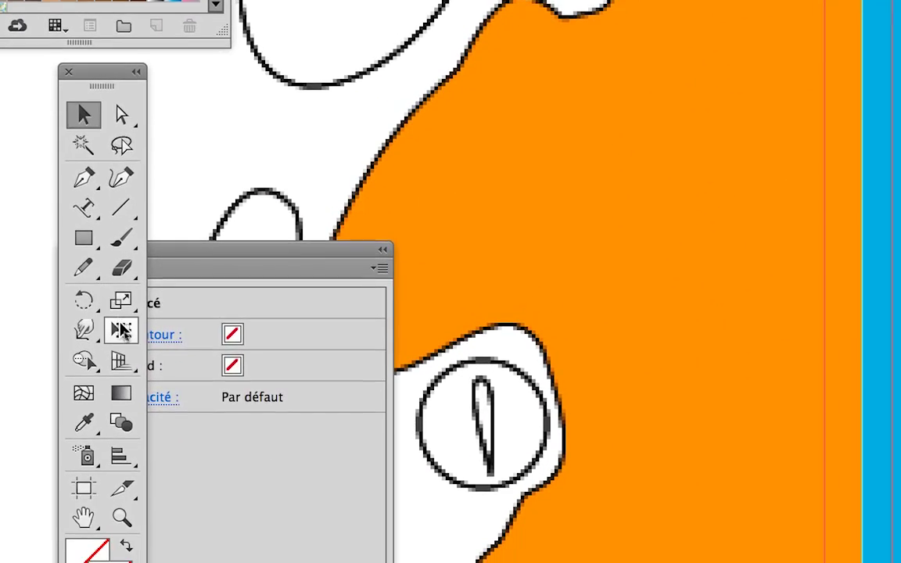
{"action": "left_click", "coordinate": [146, 400]}
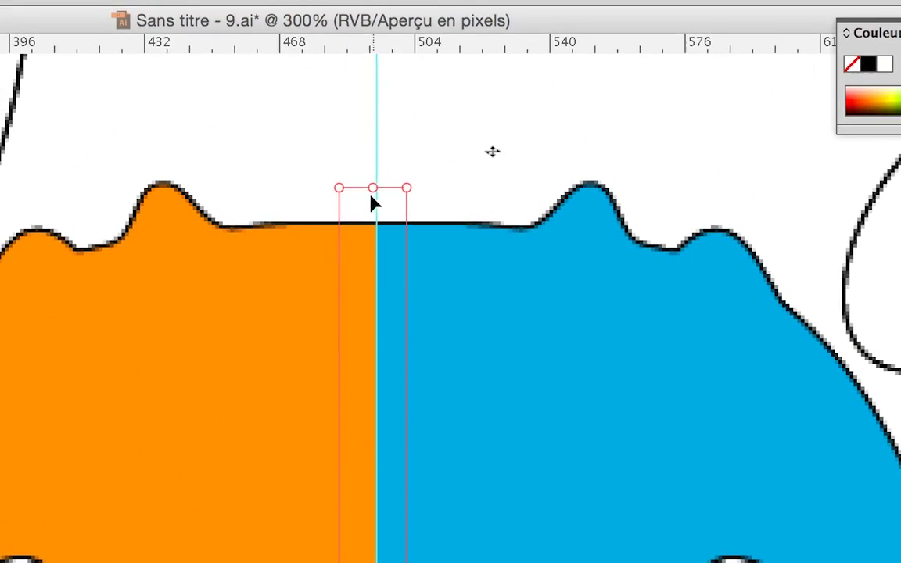
{"action": "left_click_drag", "start_coordinate": [372, 198], "coordinate": [371, 226]}
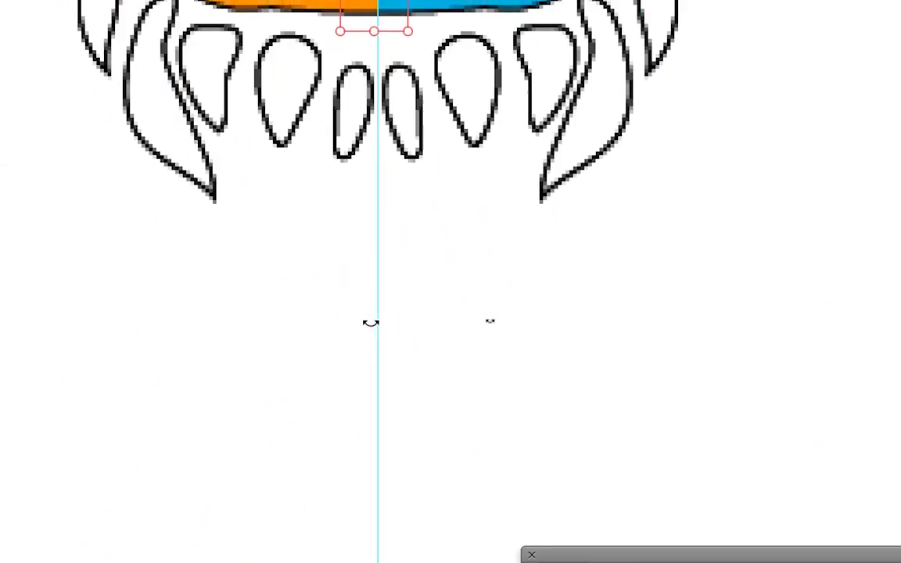
{"action": "left_click_drag", "start_coordinate": [372, 223], "coordinate": [372, 203]}
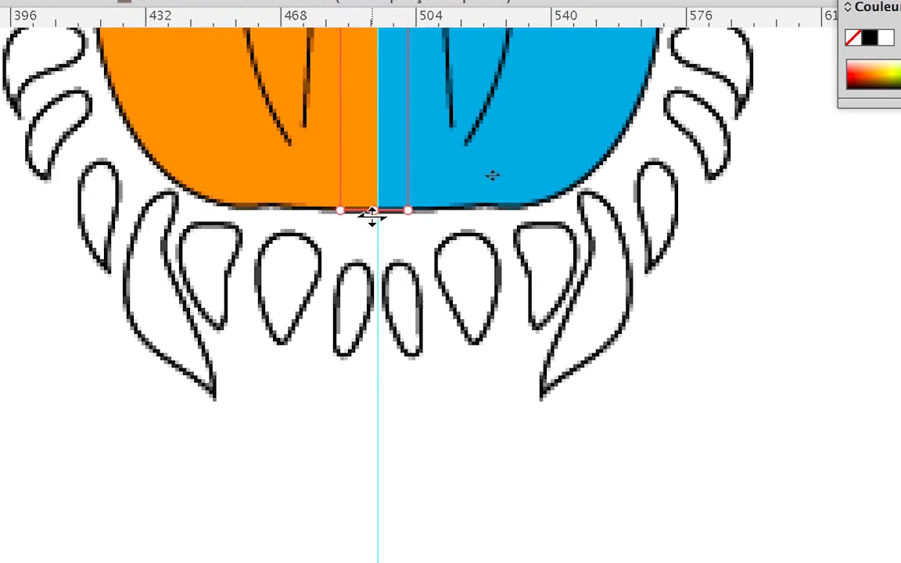
{"action": "scroll", "coordinate": [372, 218], "scroll_direction": "down", "scroll_amount": 5}
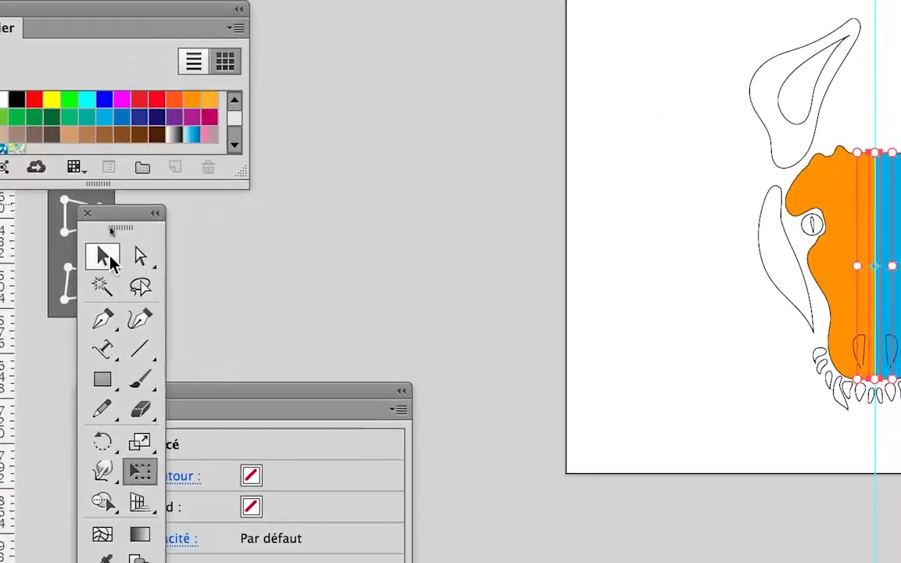
{"action": "left_click", "coordinate": [105, 257]}
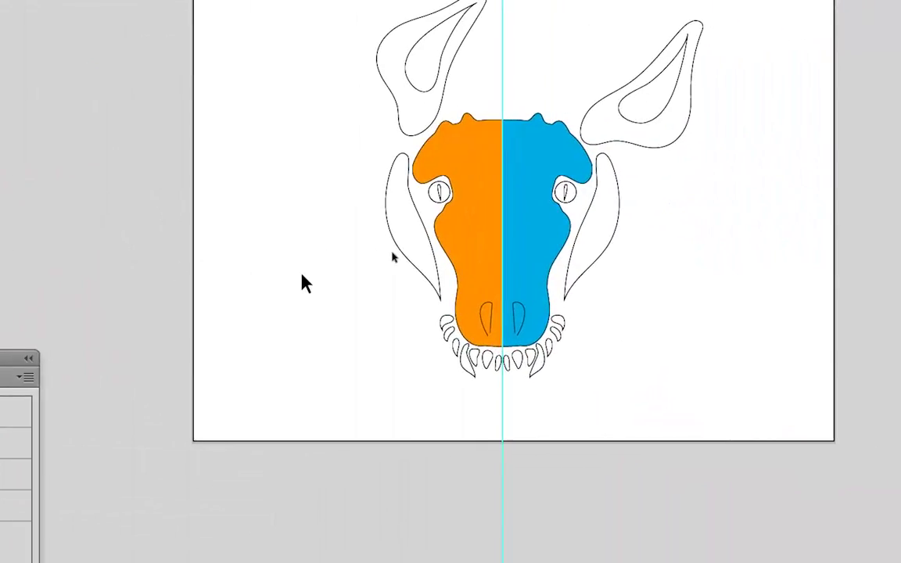
{"action": "left_click", "coordinate": [353, 287]}
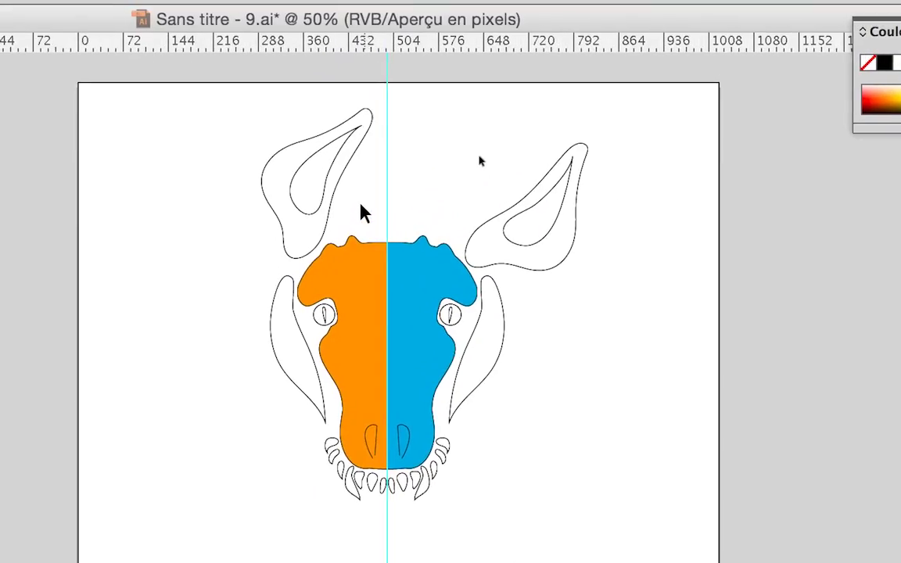
Select only the orange half, the blue half and the seam rectangle together with Direct Selection.
{"action": "key", "text": "ctrl+a"}
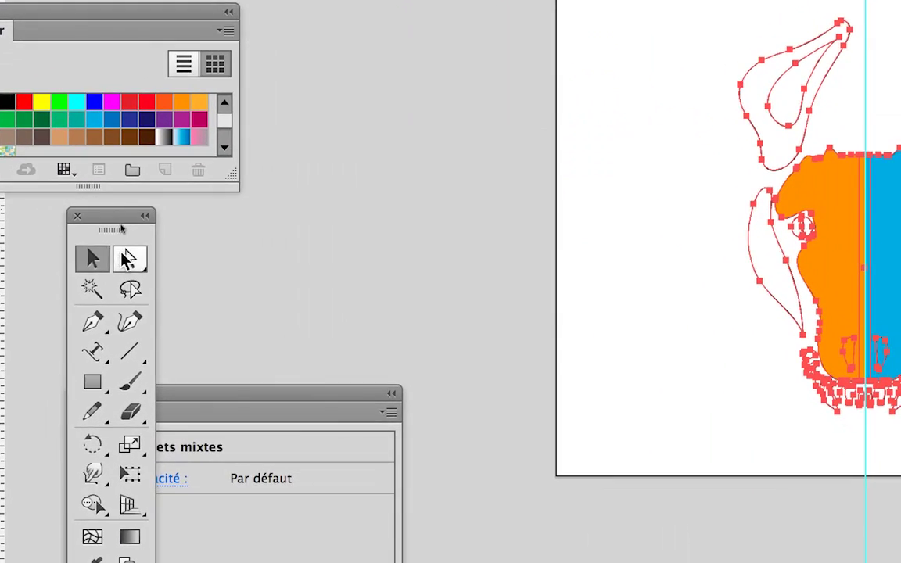
{"action": "left_click", "coordinate": [129, 259]}
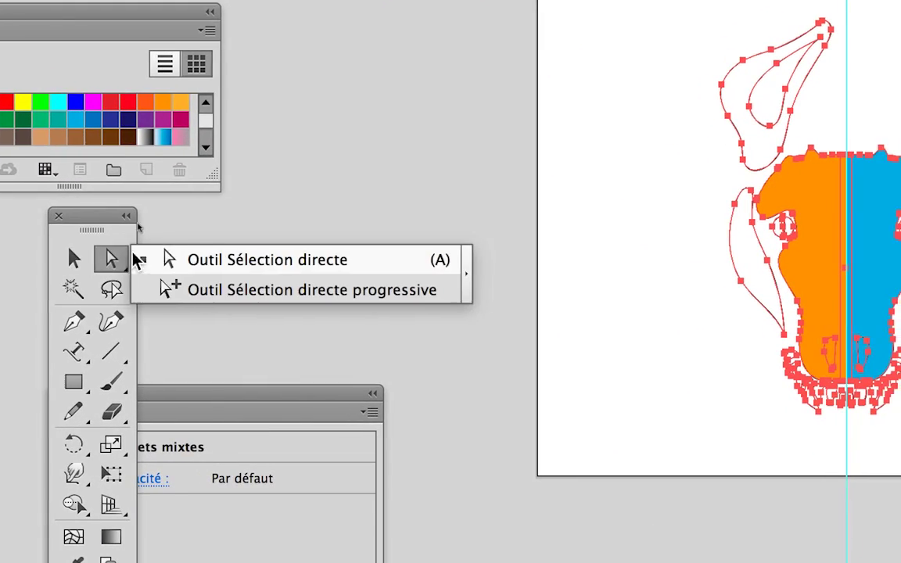
{"action": "left_click", "coordinate": [165, 259]}
{"action": "left_click", "coordinate": [703, 255]}
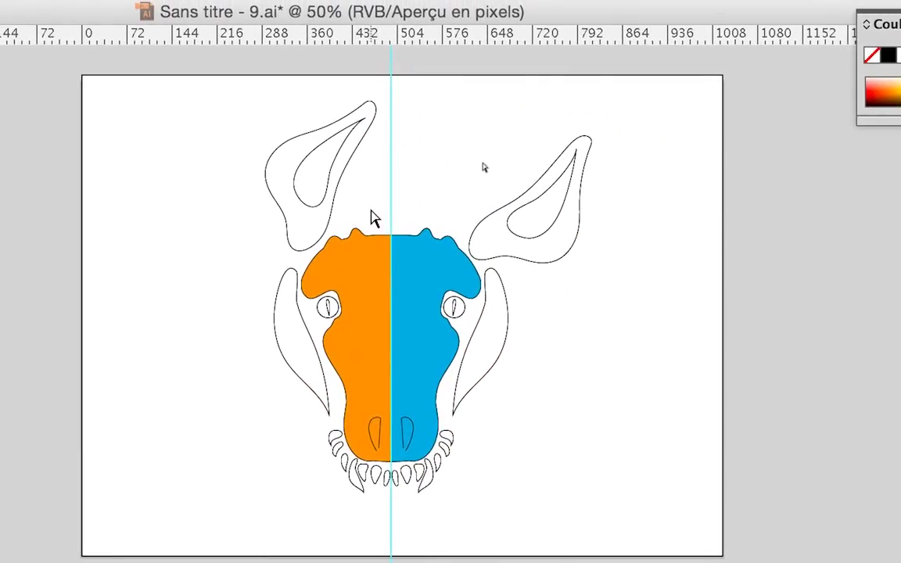
{"action": "left_click_drag", "start_coordinate": [336, 195], "coordinate": [371, 260]}
{"action": "scroll", "coordinate": [384, 239], "scroll_direction": "up", "scroll_amount": 4}
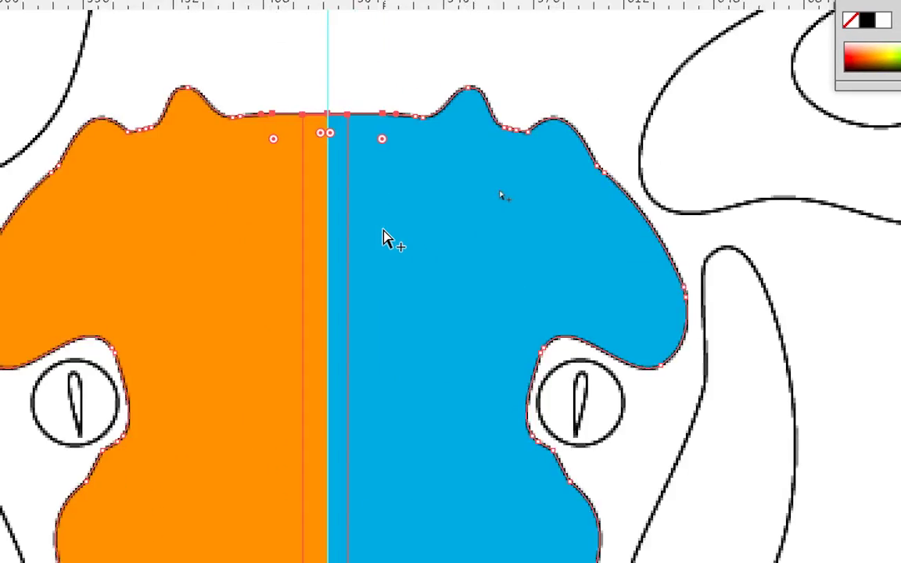
{"action": "left_click", "coordinate": [352, 192]}
{"action": "left_click_drag", "start_coordinate": [338, 185], "coordinate": [449, 327]}
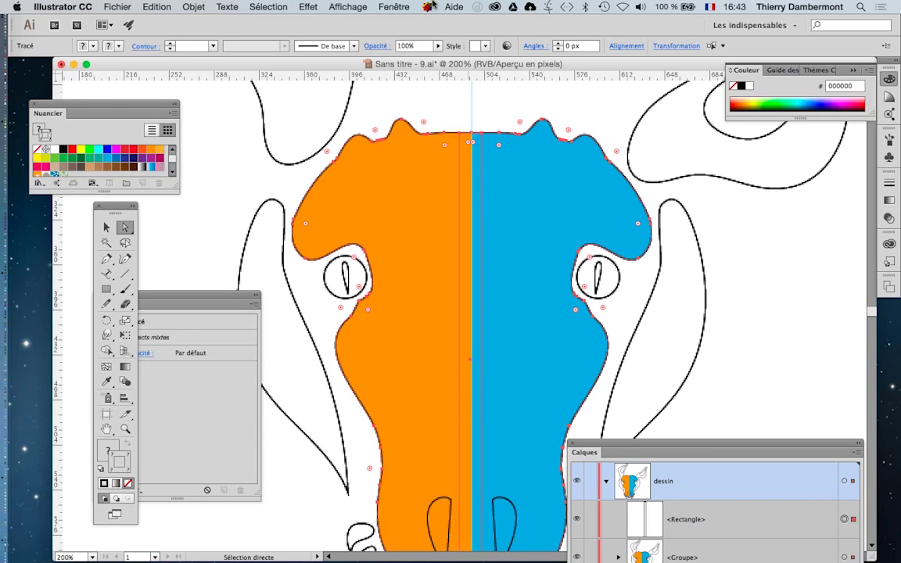
Unite the two head halves and the seam rectangle into one shape with Pathfinder's Réunion mode, keeping the palette clear of the drawing.
{"action": "left_click", "coordinate": [393, 7]}
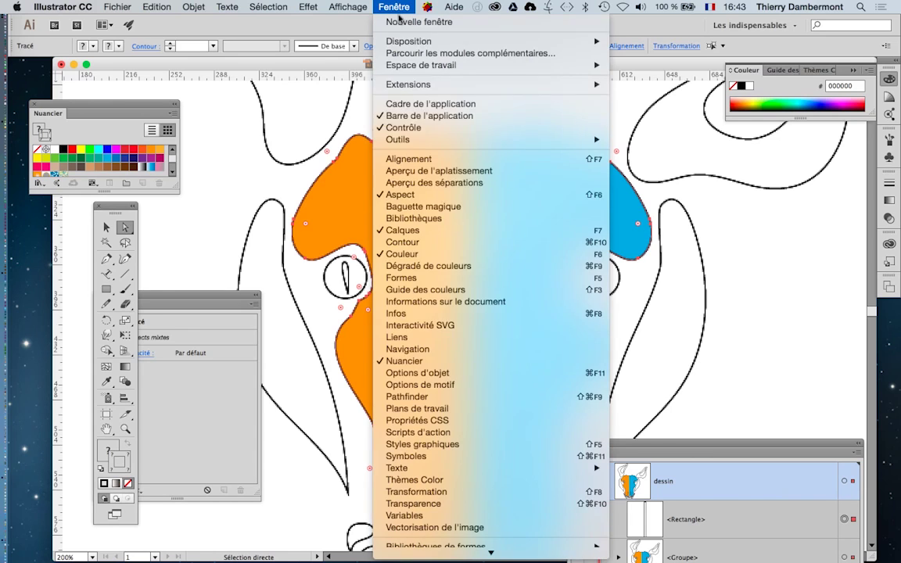
{"action": "left_click", "coordinate": [434, 398]}
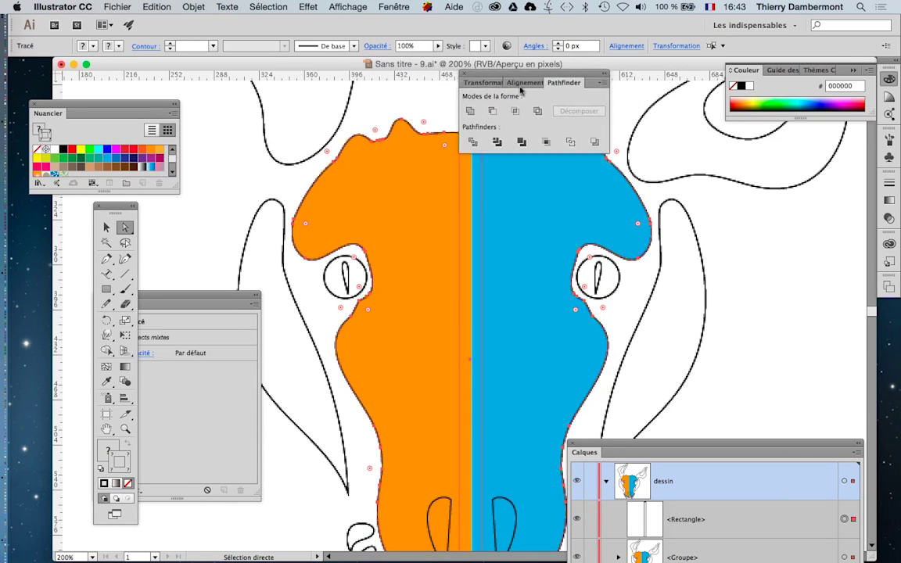
{"action": "left_click_drag", "start_coordinate": [504, 76], "coordinate": [565, 172]}
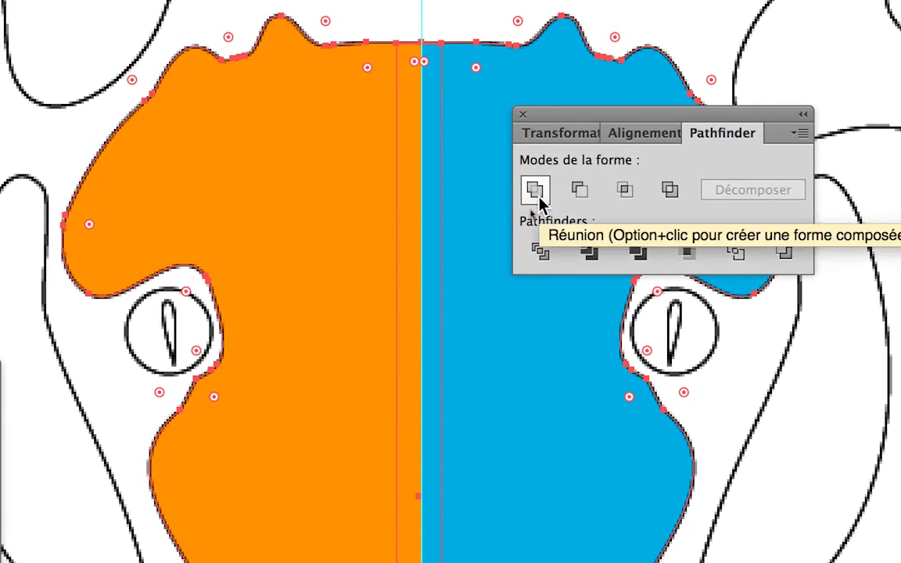
{"action": "left_click", "coordinate": [535, 190]}
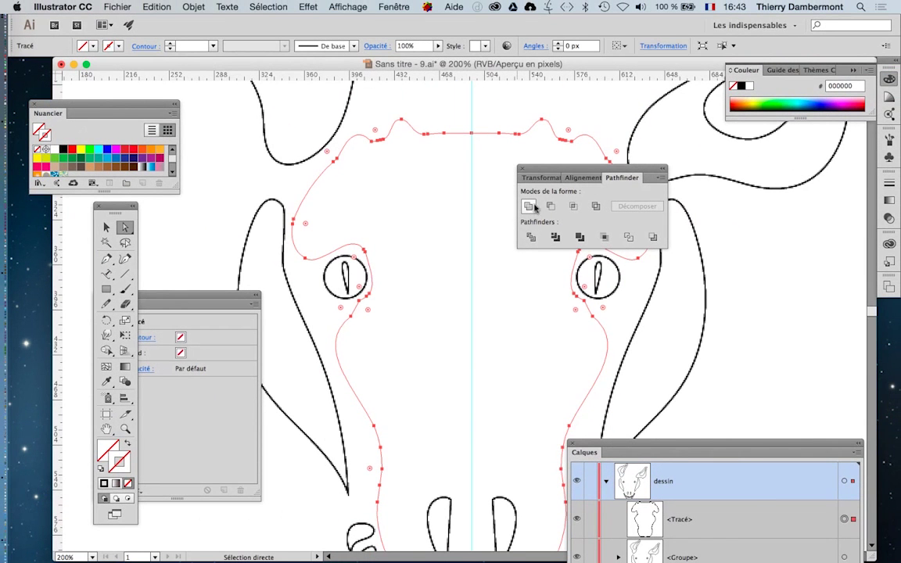
{"action": "left_click_drag", "start_coordinate": [558, 170], "coordinate": [724, 213]}
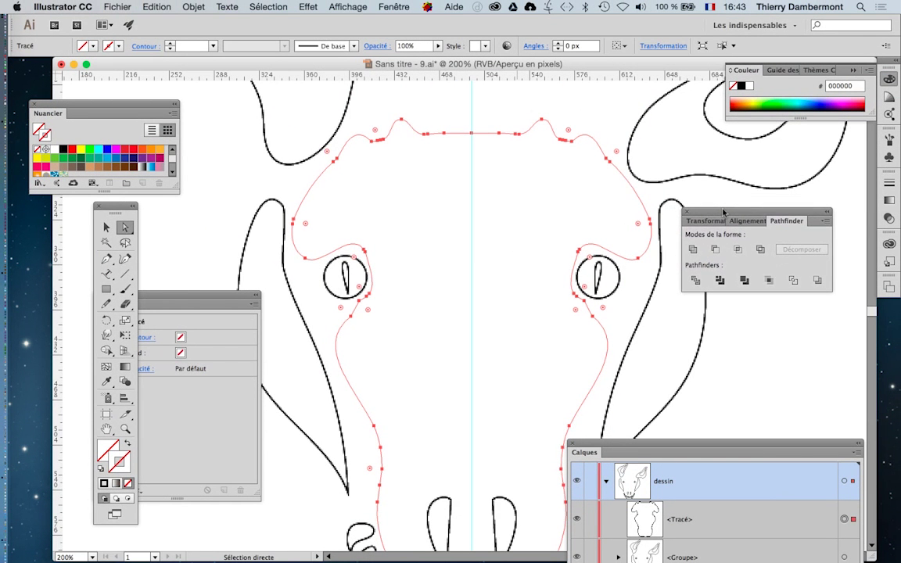
Try the blue gradient swatch and the pink gradient swatch as the fill of the united head shape.
{"action": "scroll", "coordinate": [500, 342], "scroll_direction": "down", "scroll_amount": 2}
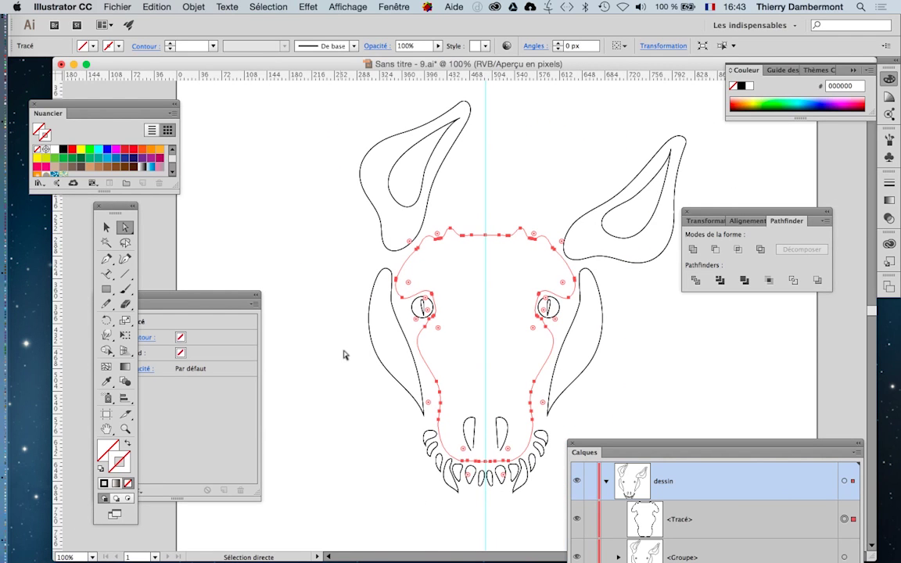
{"action": "left_click", "coordinate": [151, 167]}
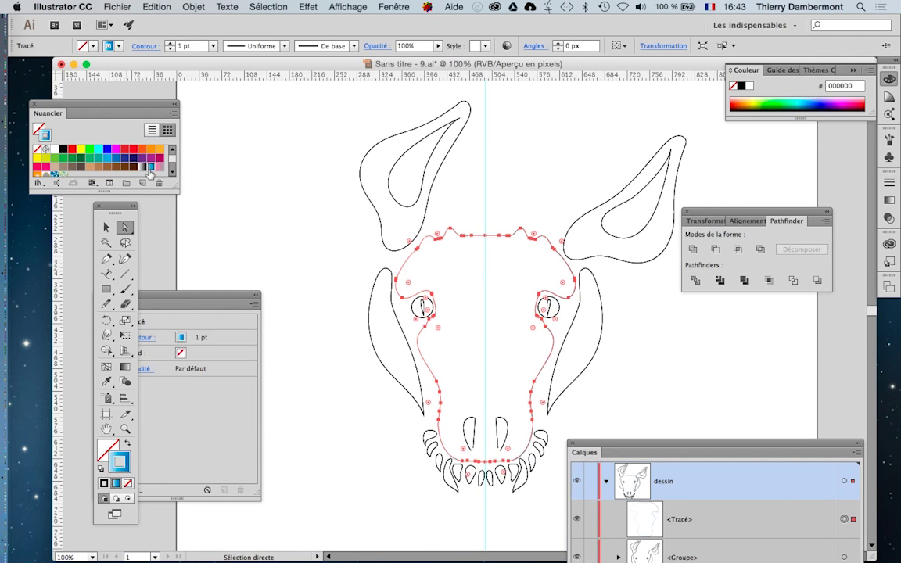
{"action": "left_click", "coordinate": [129, 444]}
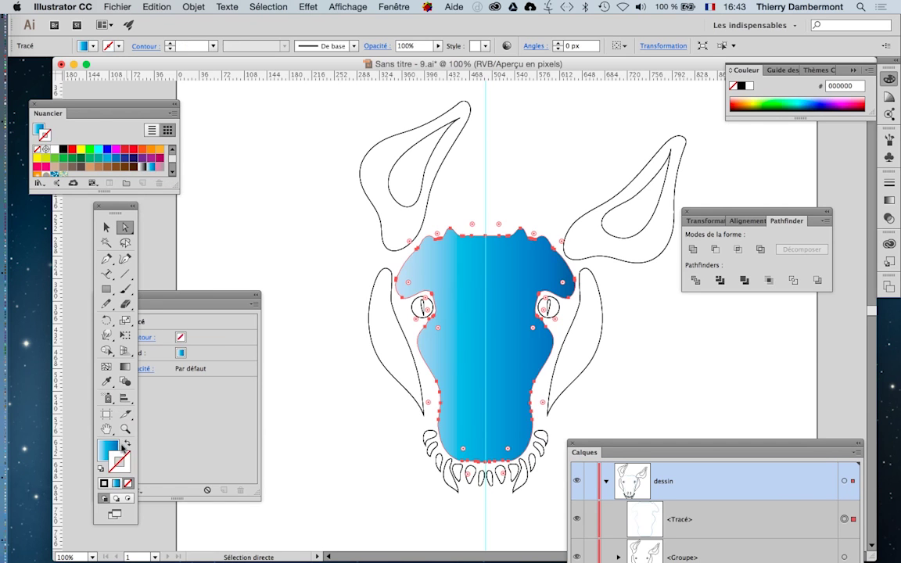
{"action": "left_click", "coordinate": [159, 169]}
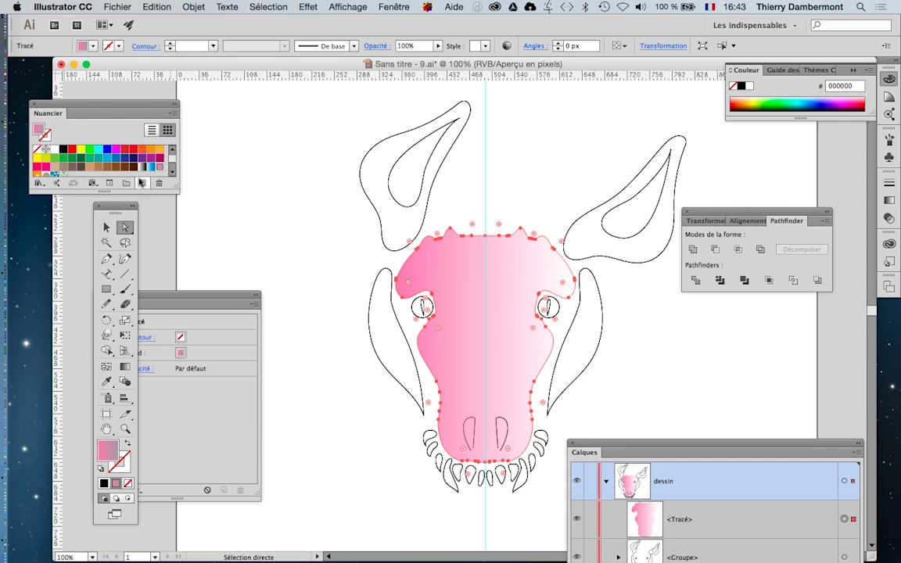
Fill the head with the blue, green and beige blob pattern swatch and open the Combinaisons de couleurs gradient library.
{"action": "left_click", "coordinate": [60, 174]}
{"action": "left_click_drag", "start_coordinate": [174, 187], "coordinate": [183, 288]}
{"action": "left_click", "coordinate": [37, 281]}
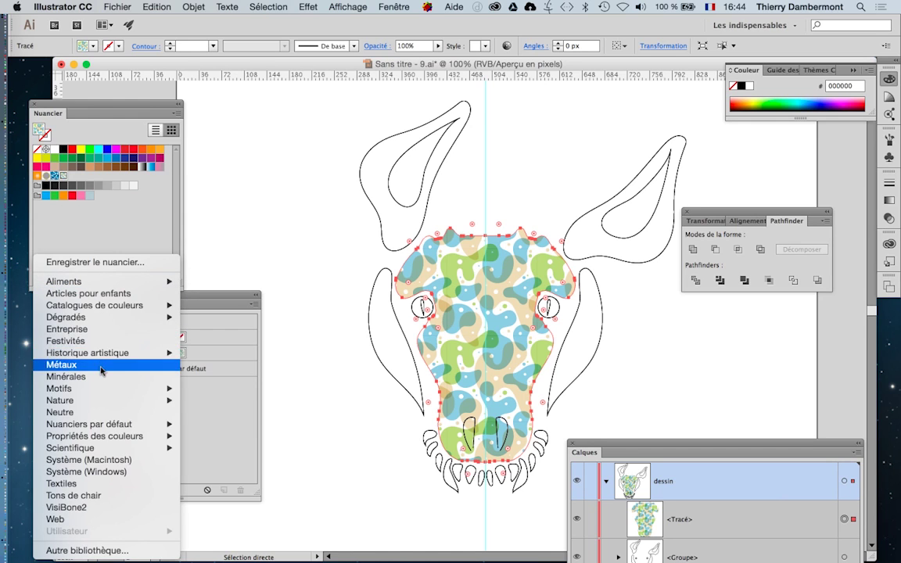
{"action": "mouse_move", "coordinate": [99, 320]}
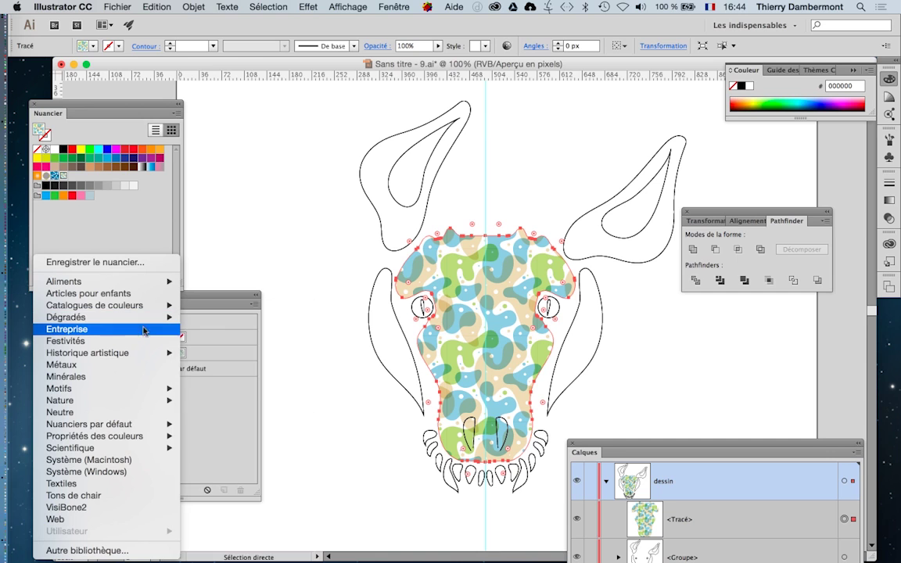
{"action": "left_click", "coordinate": [262, 337]}
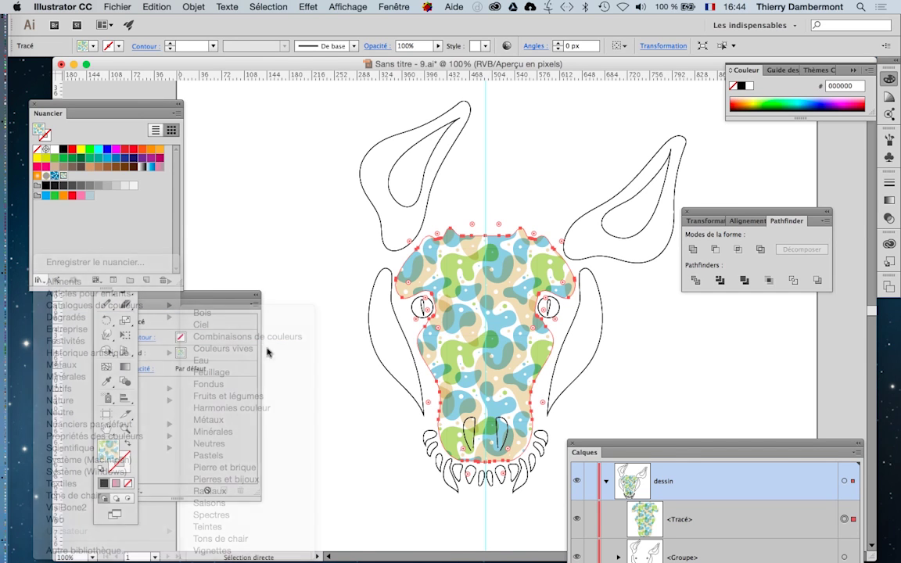
Try the orange and grey-teal striped gradients on the head, redirecting the grey-teal one diagonally with the Gradient tool.
{"action": "left_click", "coordinate": [454, 301]}
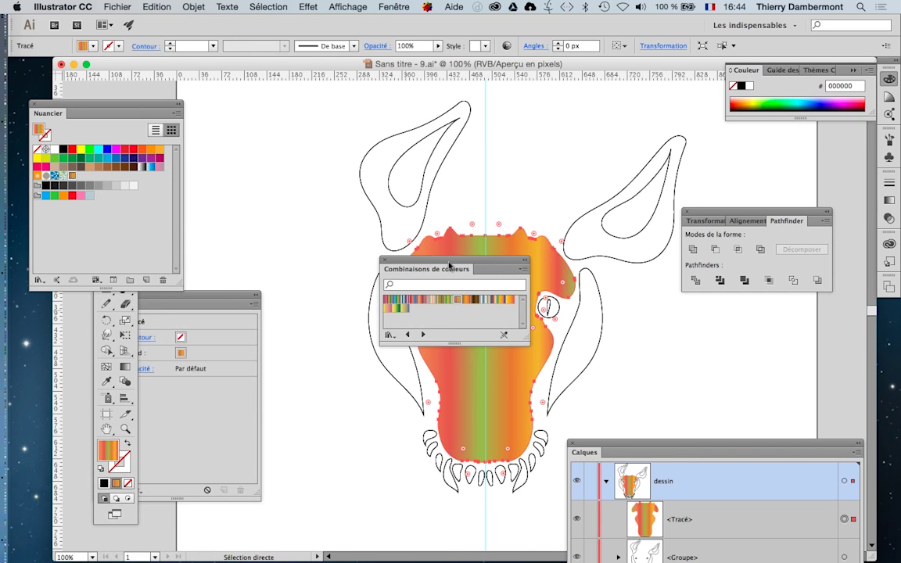
{"action": "left_click_drag", "start_coordinate": [450, 266], "coordinate": [194, 68]}
{"action": "left_click", "coordinate": [229, 101]}
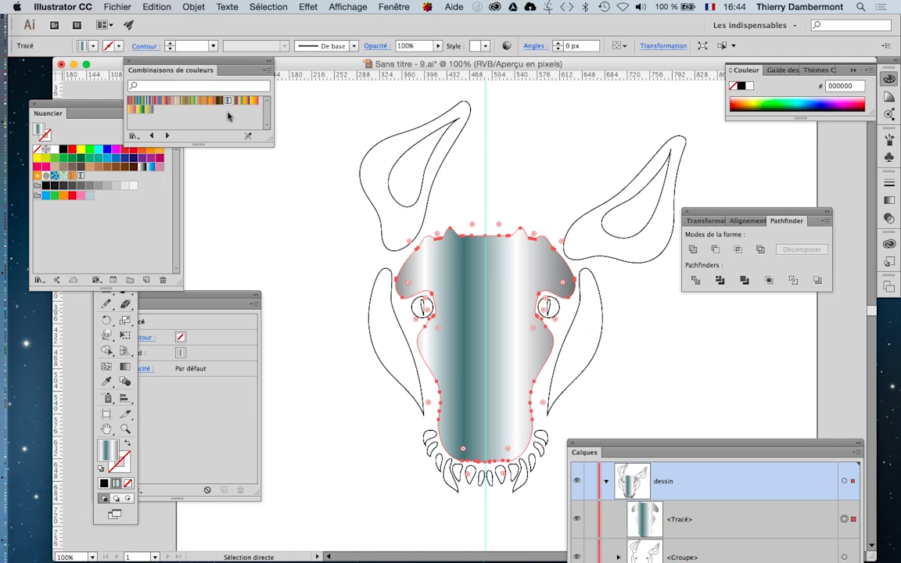
{"action": "left_click", "coordinate": [126, 371]}
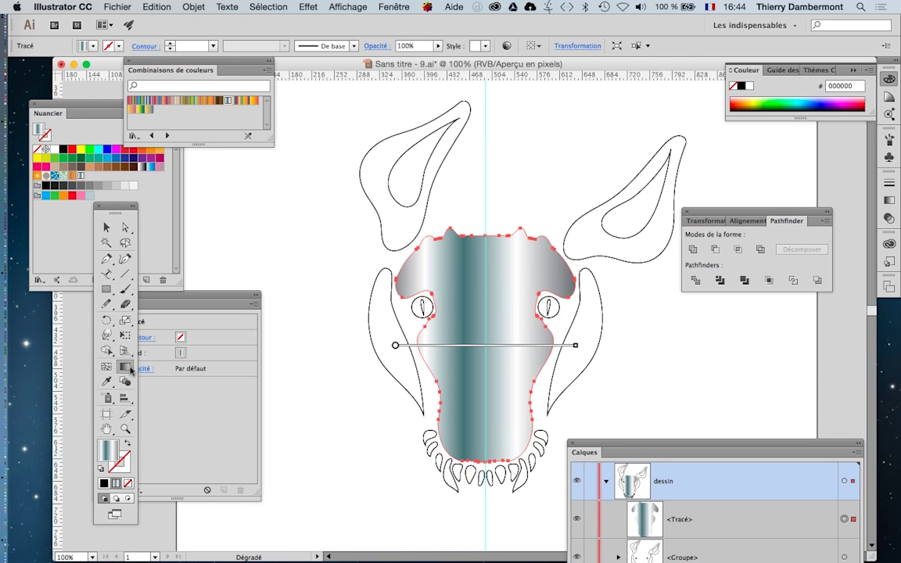
{"action": "left_click_drag", "start_coordinate": [469, 312], "coordinate": [593, 454]}
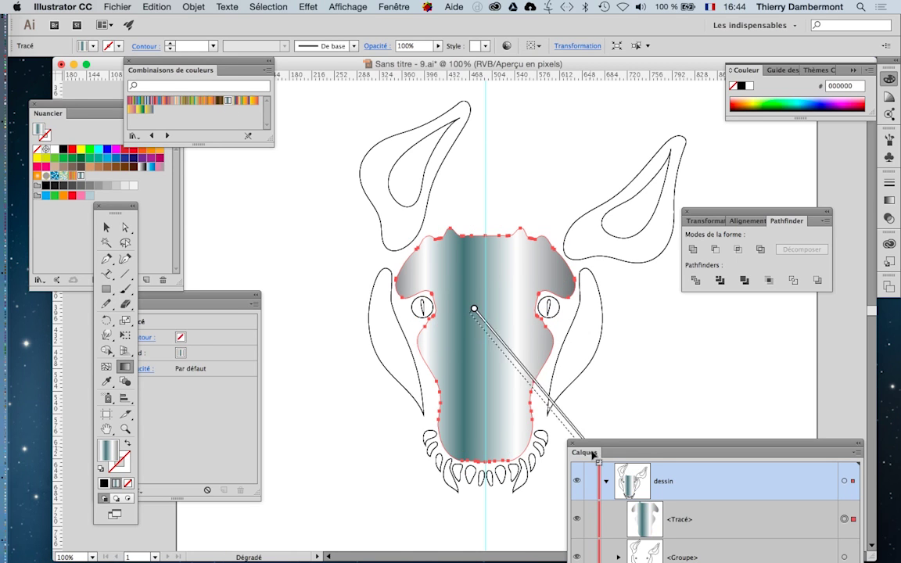
Make the head's gradient Radial and redraw it diagonally from its upper part, then try the green, yellow and teal gradient swatch.
{"action": "left_click", "coordinate": [393, 6]}
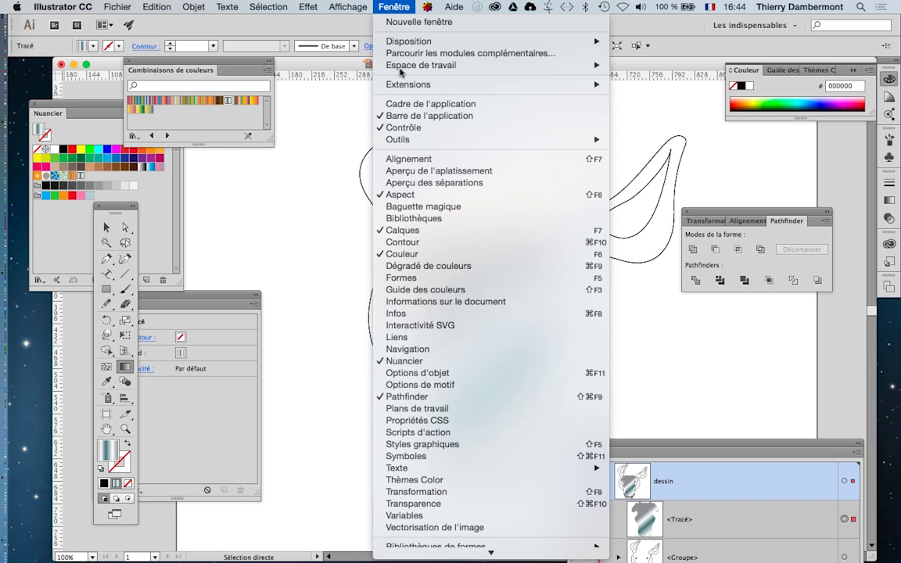
{"action": "left_click", "coordinate": [438, 260]}
{"action": "left_click", "coordinate": [818, 190]}
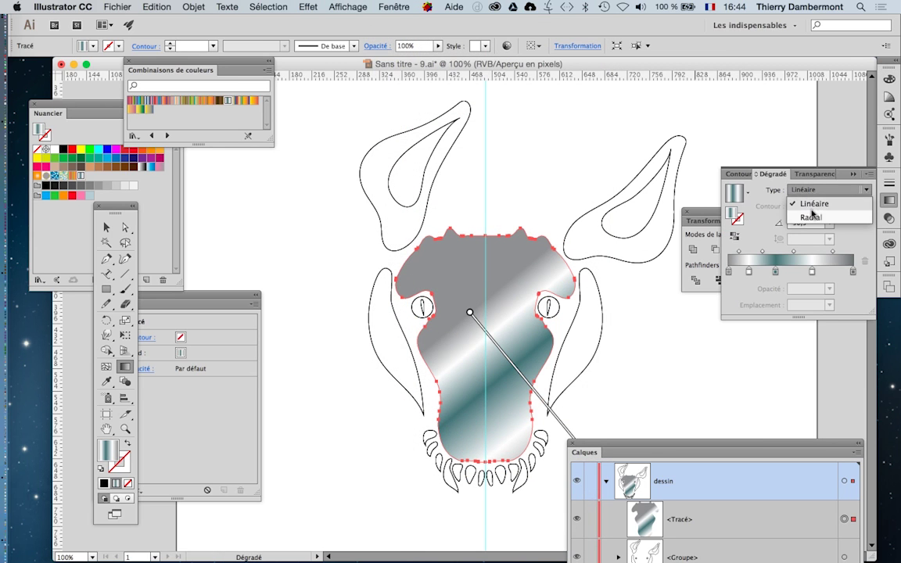
{"action": "left_click", "coordinate": [810, 216]}
{"action": "left_click_drag", "start_coordinate": [438, 262], "coordinate": [587, 395]}
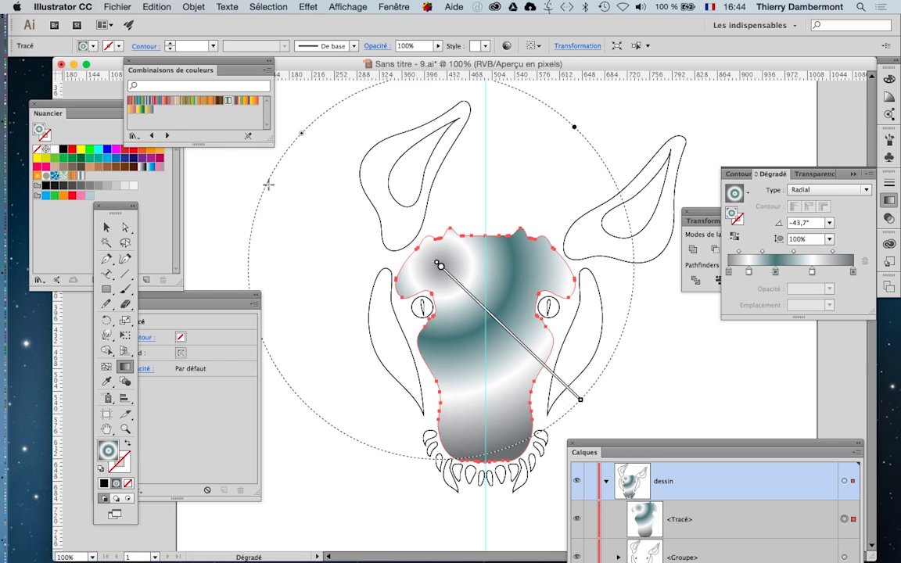
{"action": "left_click", "coordinate": [191, 101]}
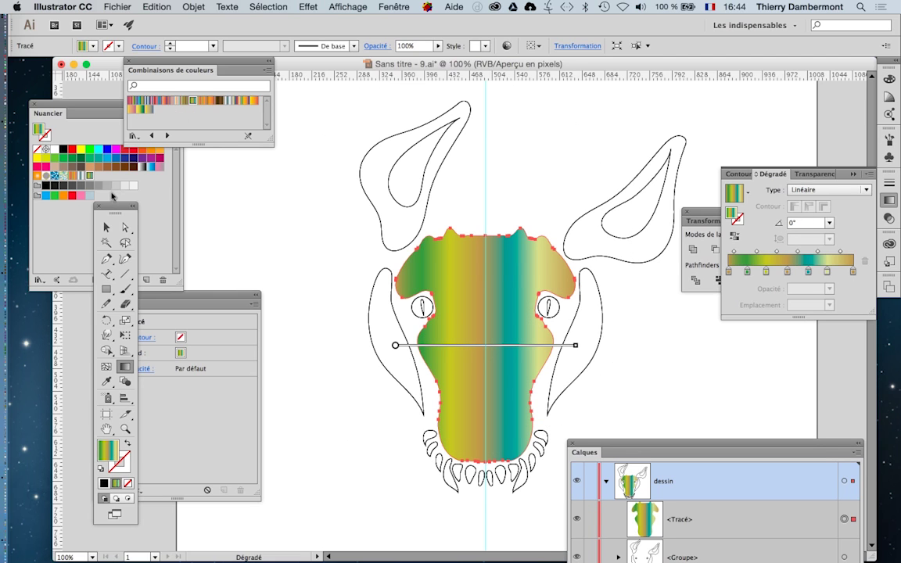
Display the Couleurs vives gradient library with large thumbnails in an enlarged palette.
{"action": "left_click", "coordinate": [167, 135]}
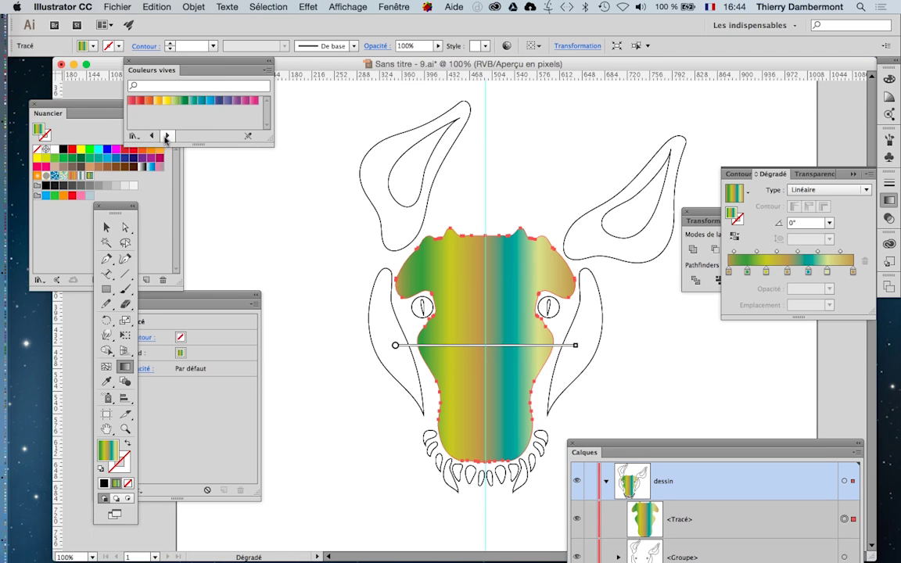
{"action": "left_click", "coordinate": [268, 72]}
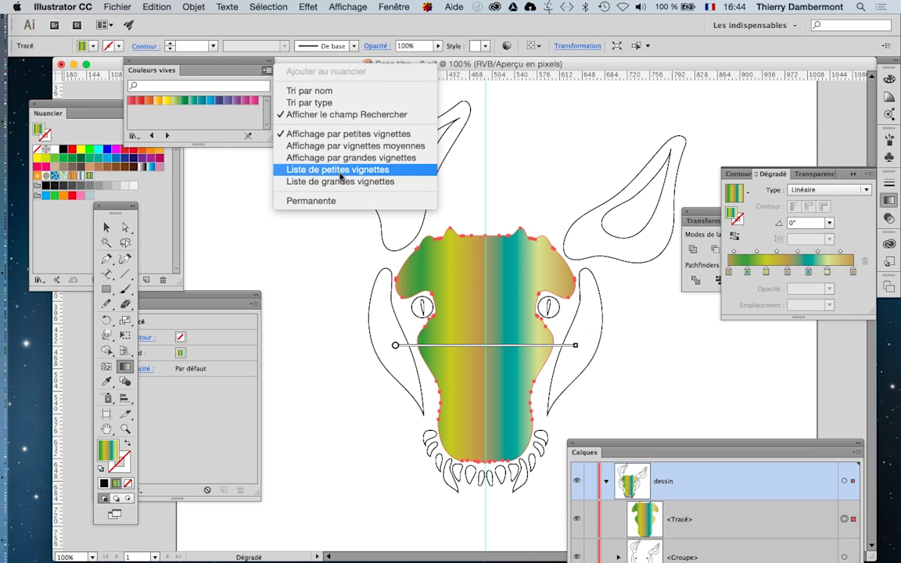
{"action": "left_click", "coordinate": [305, 164]}
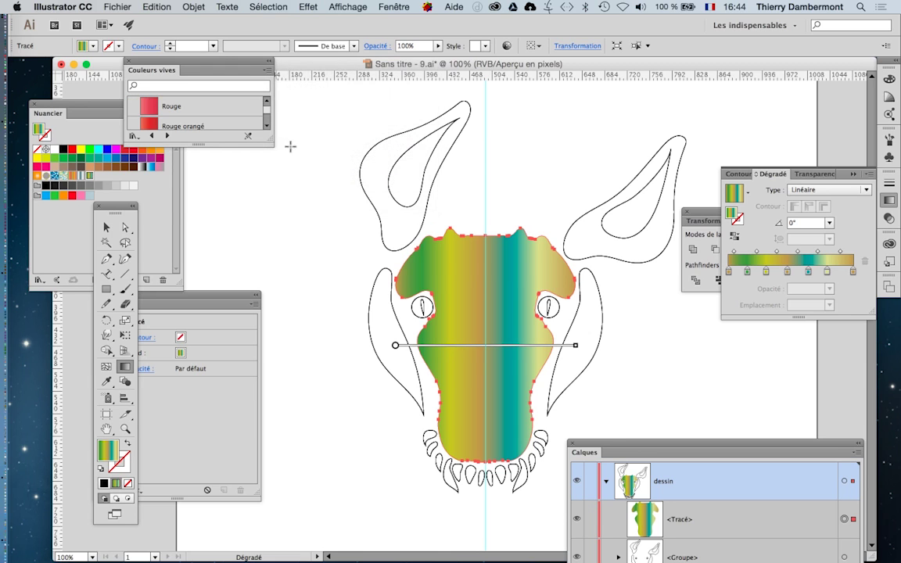
{"action": "left_click", "coordinate": [266, 72]}
{"action": "left_click", "coordinate": [304, 160]}
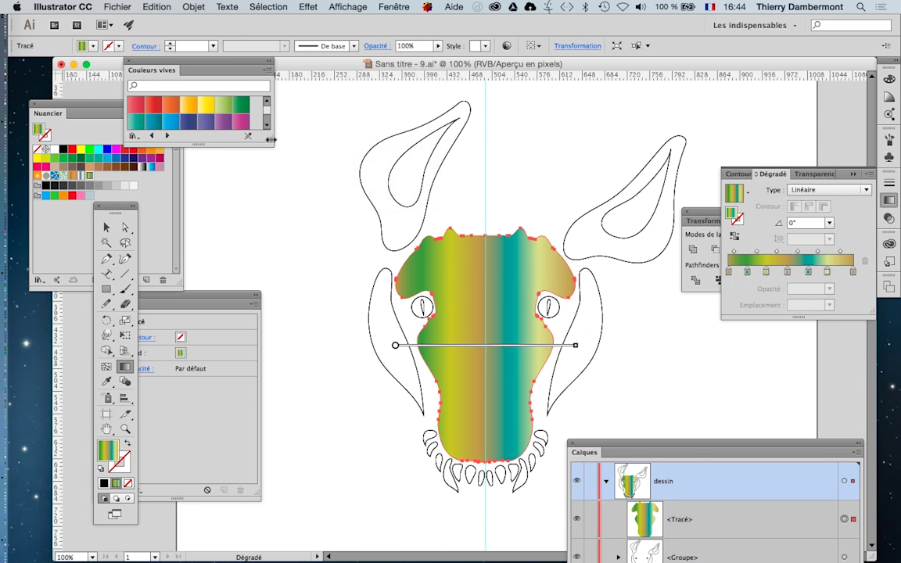
{"action": "left_click_drag", "start_coordinate": [271, 139], "coordinate": [316, 349]}
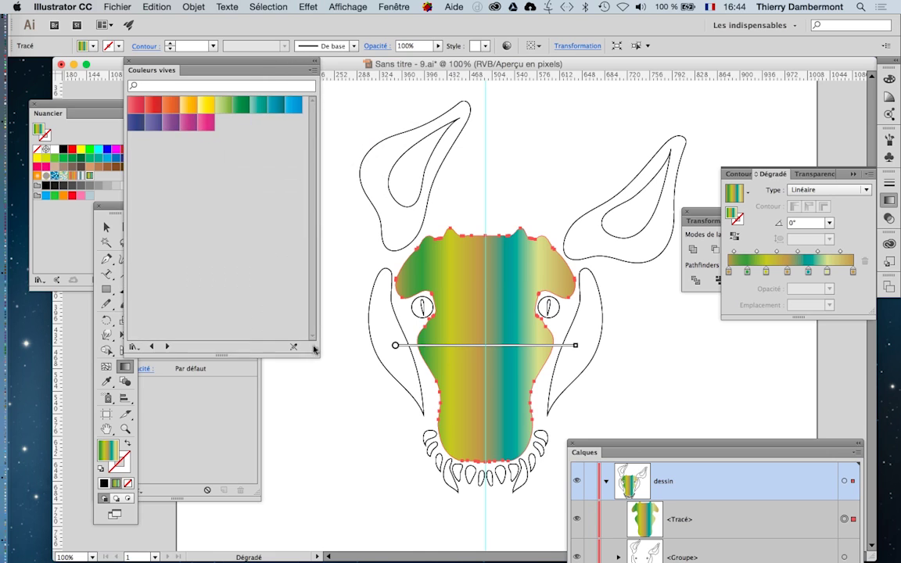
Fill the head with the pale grey-green gradient from the Feuillage library, running diagonally at -60.3°.
{"action": "left_click", "coordinate": [169, 347]}
{"action": "left_click", "coordinate": [169, 348]}
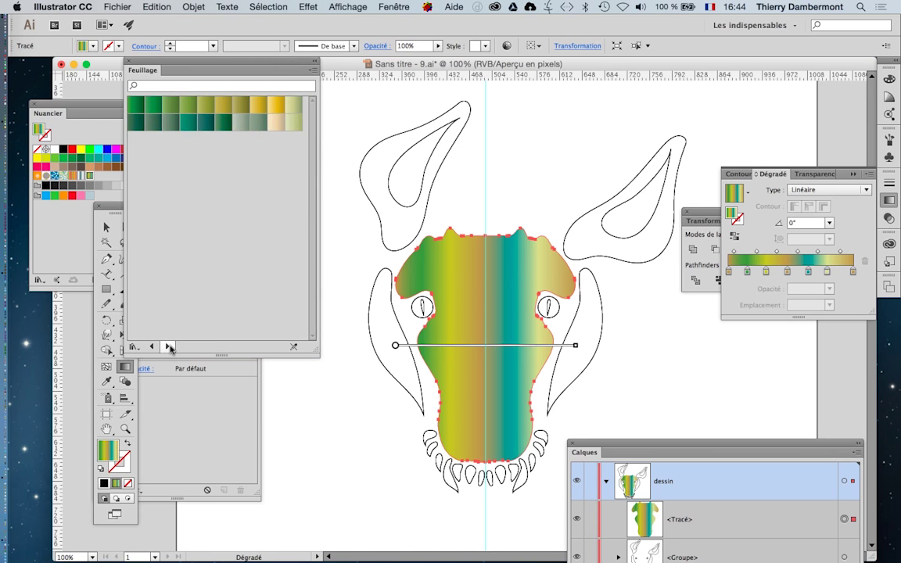
{"action": "left_click", "coordinate": [223, 122]}
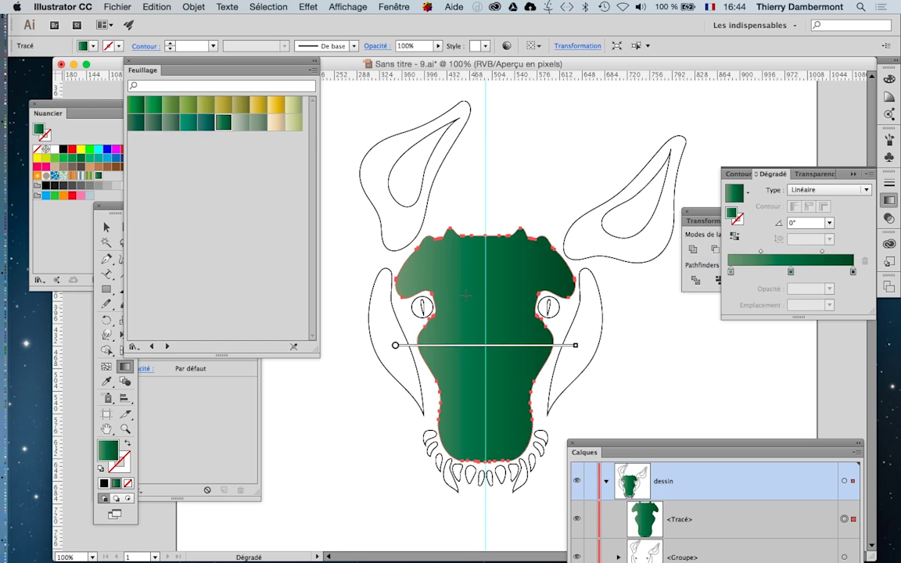
{"action": "left_click_drag", "start_coordinate": [468, 291], "coordinate": [548, 431]}
{"action": "left_click", "coordinate": [242, 123]}
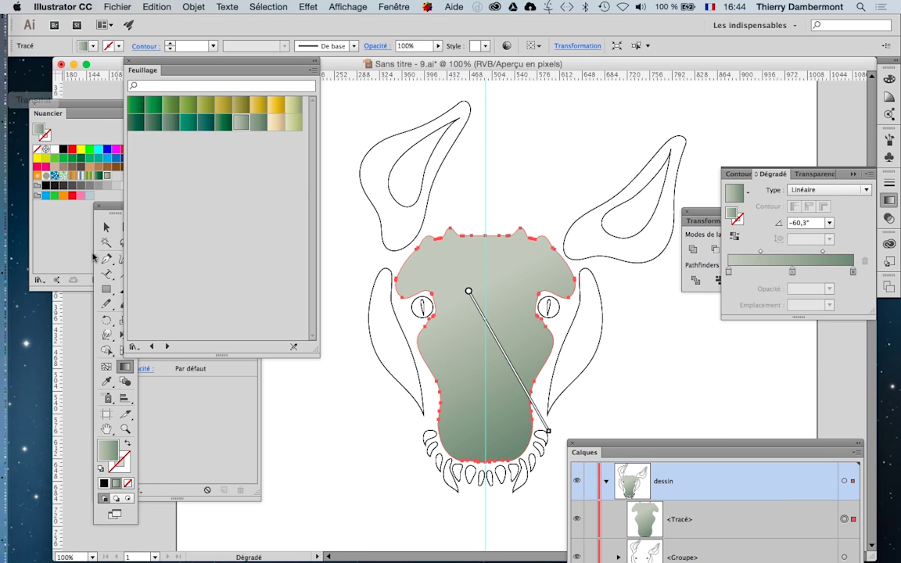
Apply the gold gradient from the Fruits et légumes library to the head's stroke.
{"action": "left_click", "coordinate": [98, 208]}
{"action": "key", "text": "v"}
{"action": "left_click", "coordinate": [128, 469]}
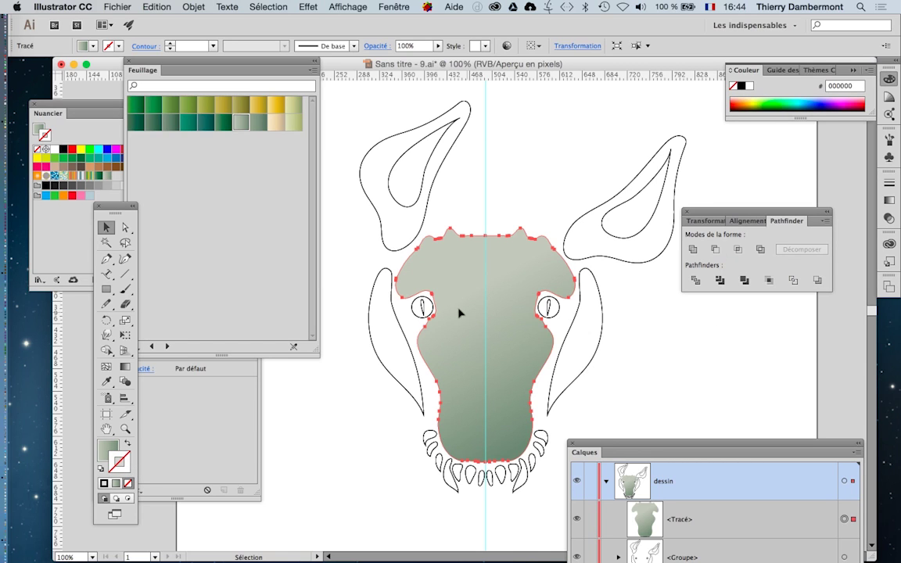
{"action": "left_click", "coordinate": [167, 347]}
{"action": "left_click", "coordinate": [167, 347]}
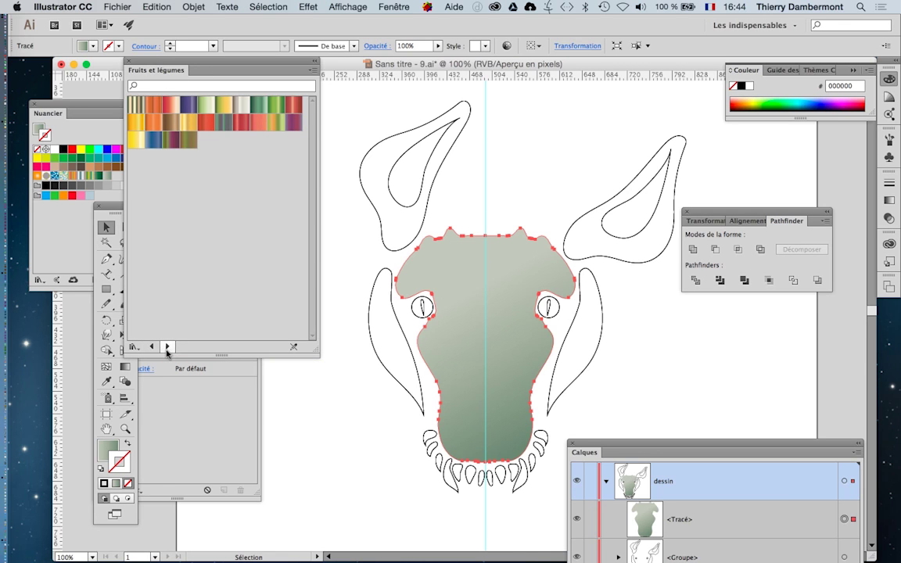
{"action": "left_click", "coordinate": [188, 122]}
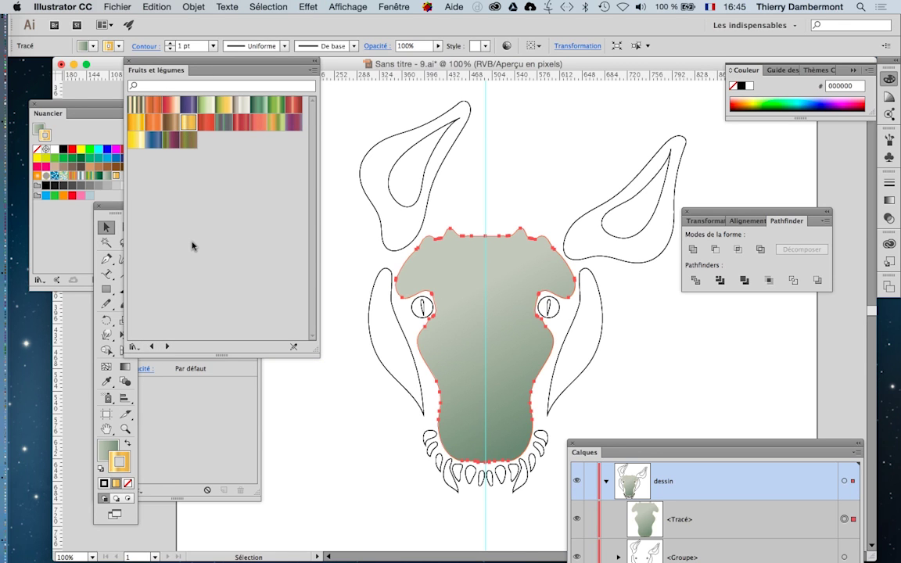
Set the head's stroke weight to 9 pt, with the Contour palette detached beside the drawing, and deselect the head.
{"action": "left_click", "coordinate": [386, 8]}
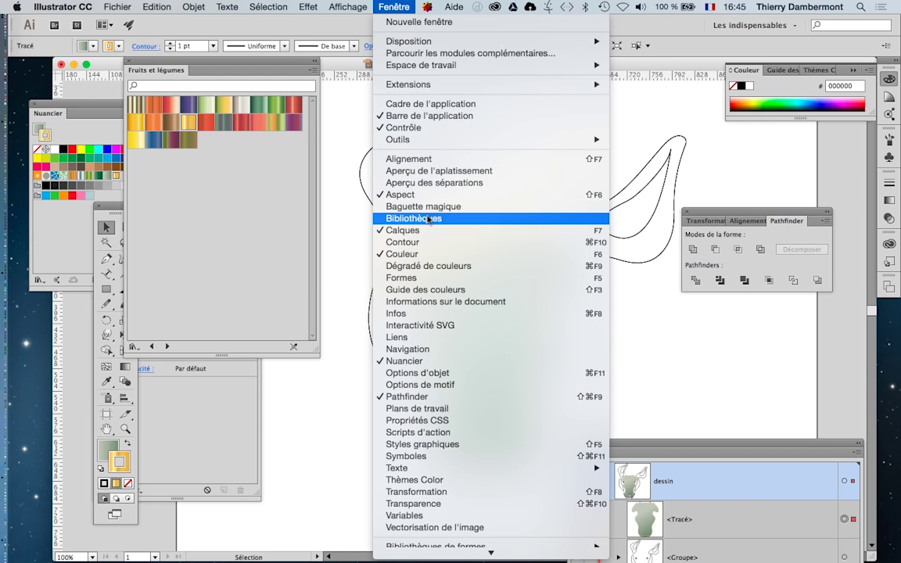
{"action": "left_click", "coordinate": [438, 242]}
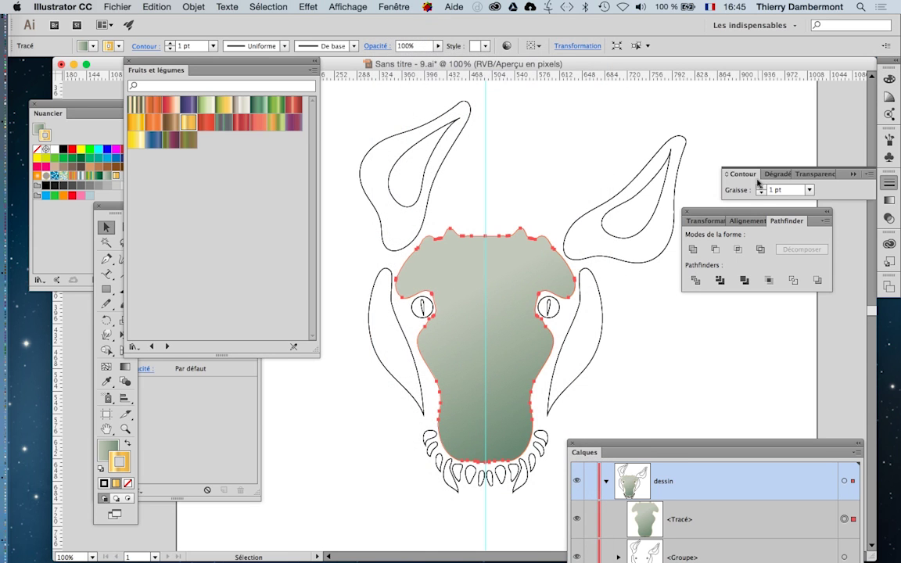
{"action": "left_click_drag", "start_coordinate": [757, 182], "coordinate": [601, 123]}
{"action": "left_click", "coordinate": [604, 122]}
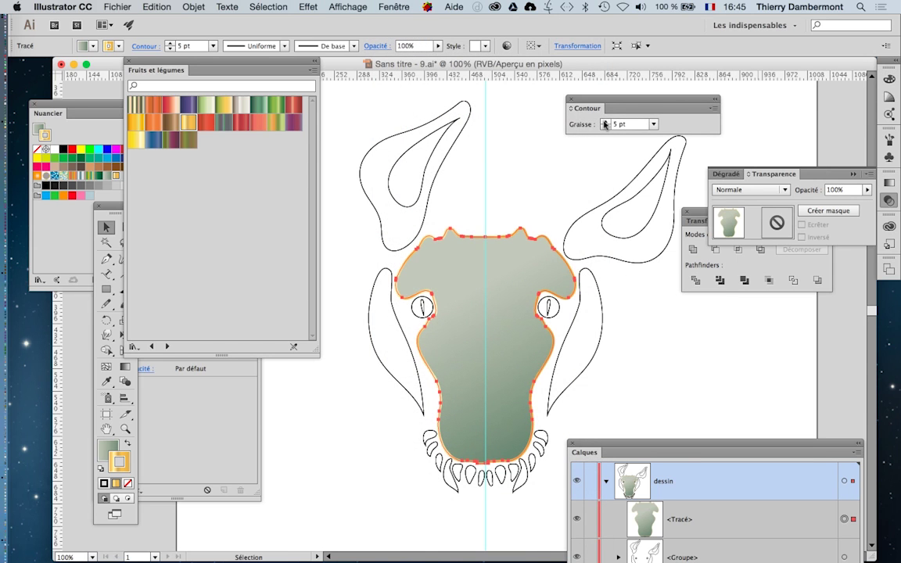
{"action": "left_click", "coordinate": [604, 122]}
{"action": "left_click", "coordinate": [604, 121]}
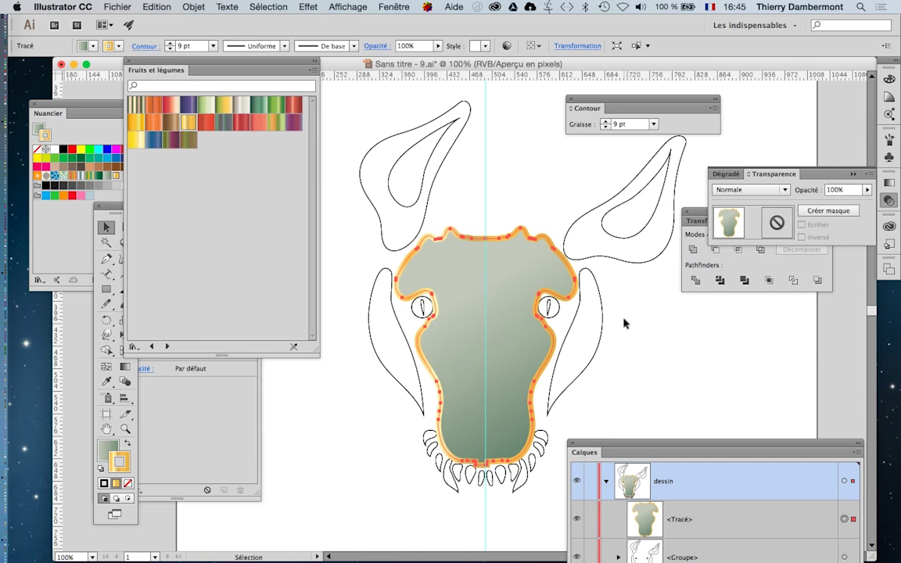
{"action": "key", "text": "a"}
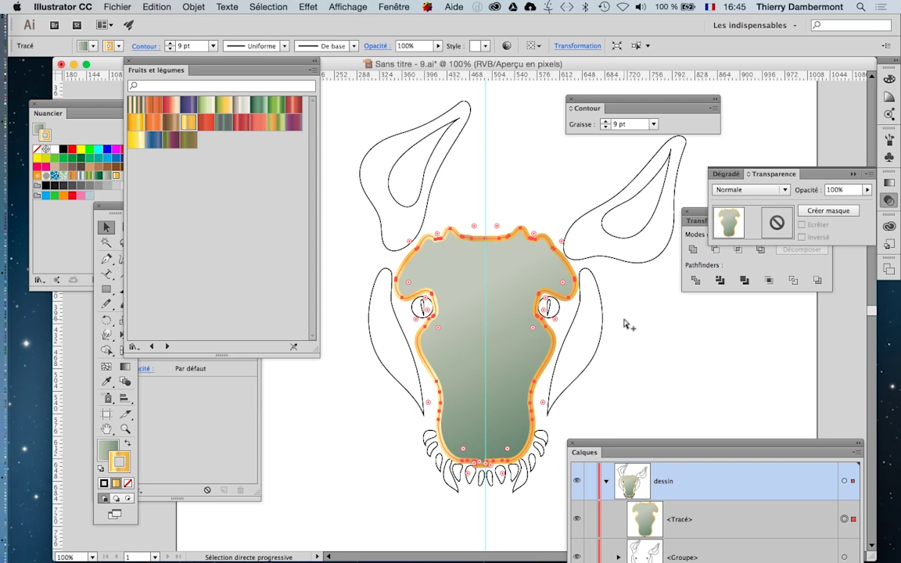
{"action": "key", "text": "v"}
{"action": "left_click", "coordinate": [635, 333]}
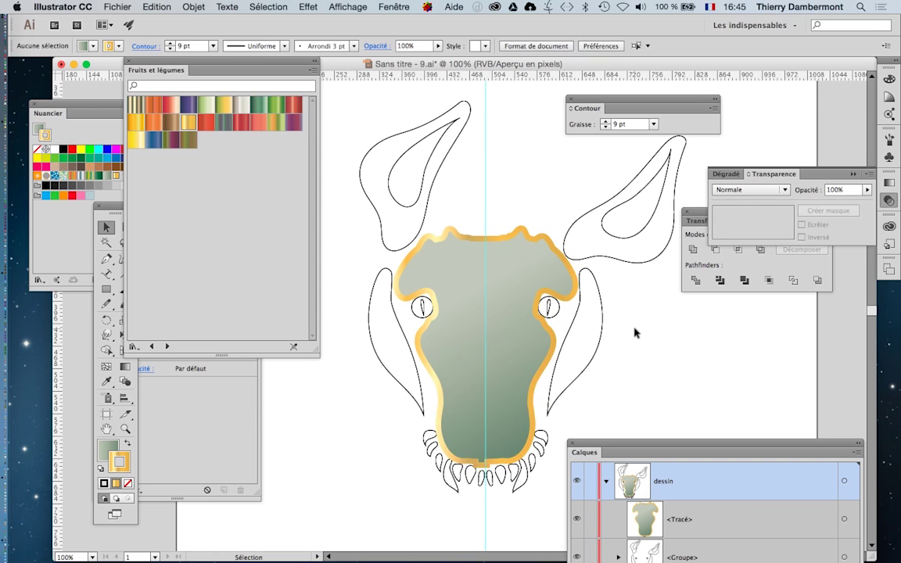
{"action": "left_click", "coordinate": [427, 243]}
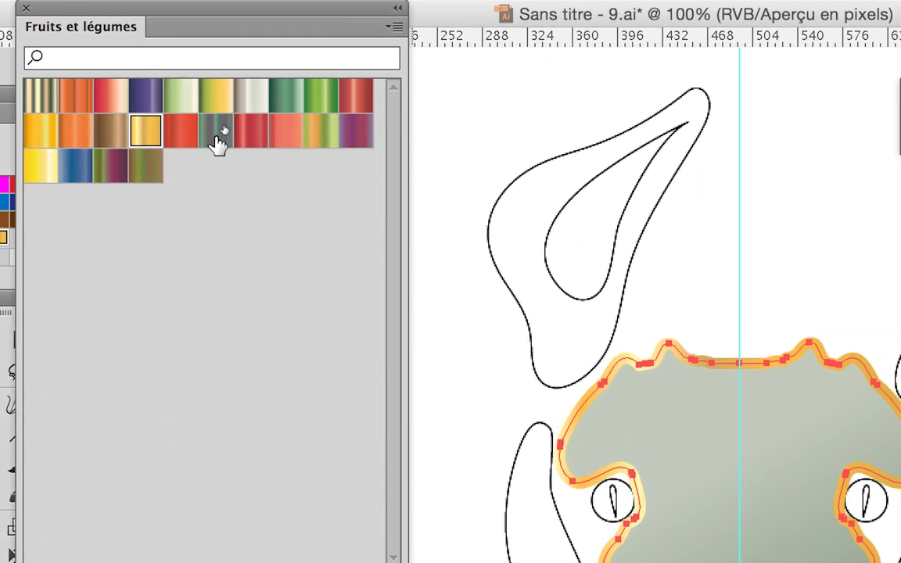
{"action": "left_click", "coordinate": [235, 138]}
{"action": "left_click", "coordinate": [192, 141]}
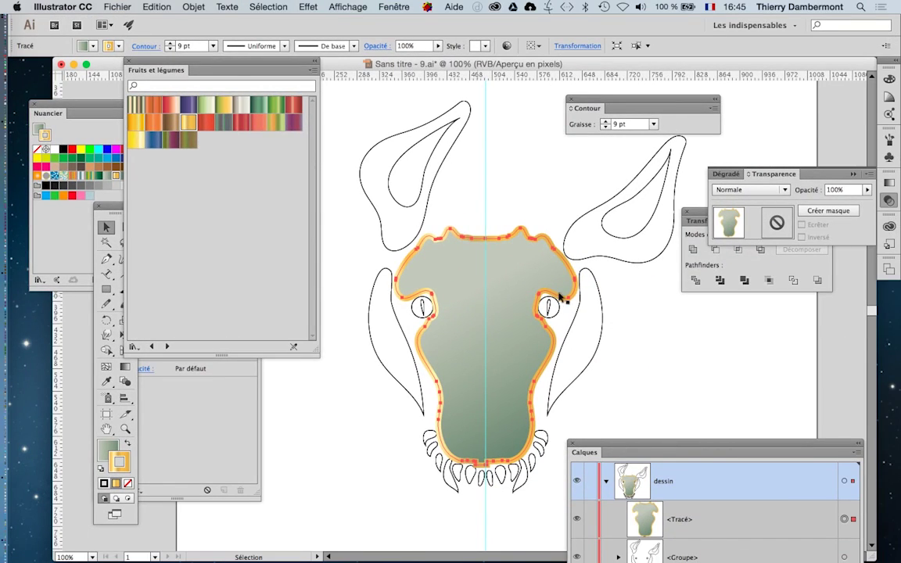
{"action": "left_click", "coordinate": [653, 329]}
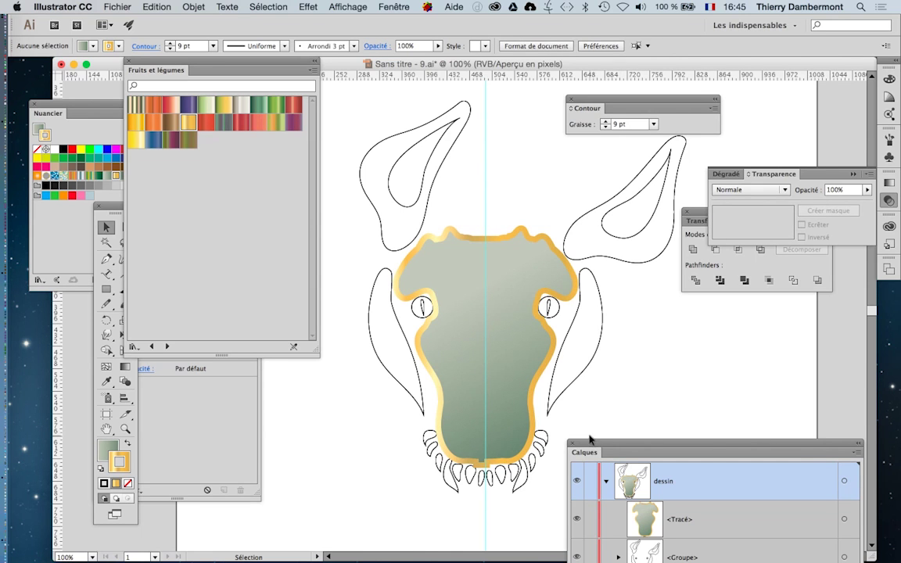
Display the artwork as plain outlines, enlarged on the notch at the seam in the head's lower edge.
{"action": "scroll", "coordinate": [507, 470], "scroll_direction": "up", "scroll_amount": 3}
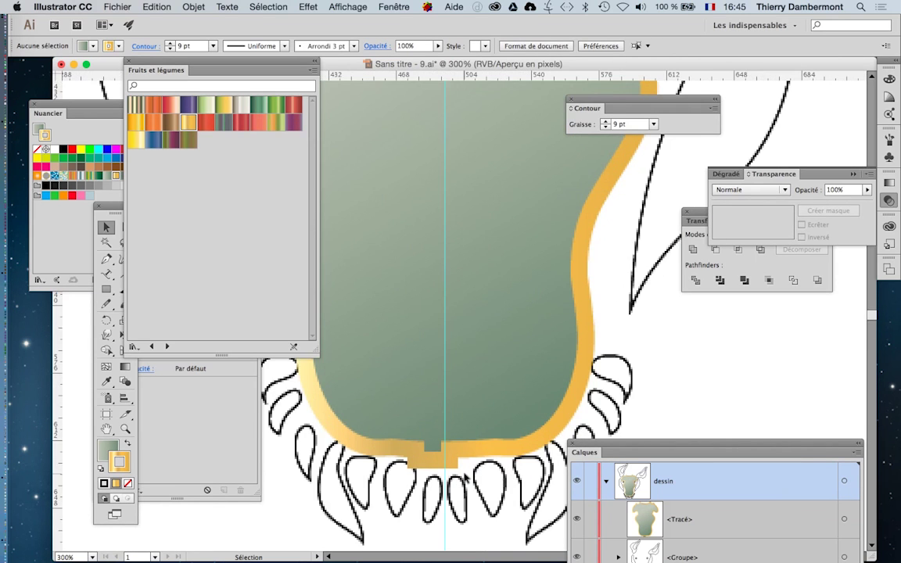
{"action": "scroll", "coordinate": [463, 478], "scroll_direction": "up", "scroll_amount": 1}
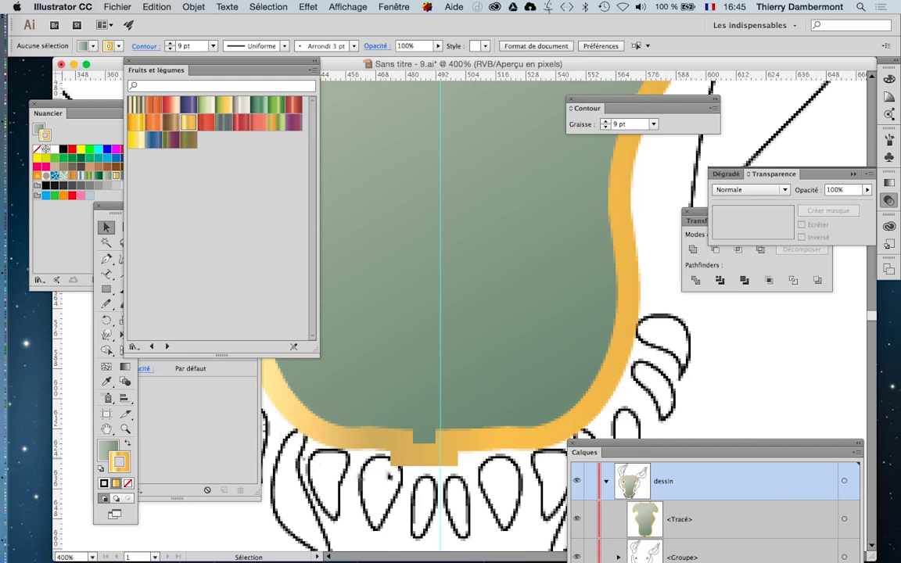
{"action": "scroll", "coordinate": [390, 475], "scroll_direction": "up", "scroll_amount": 1}
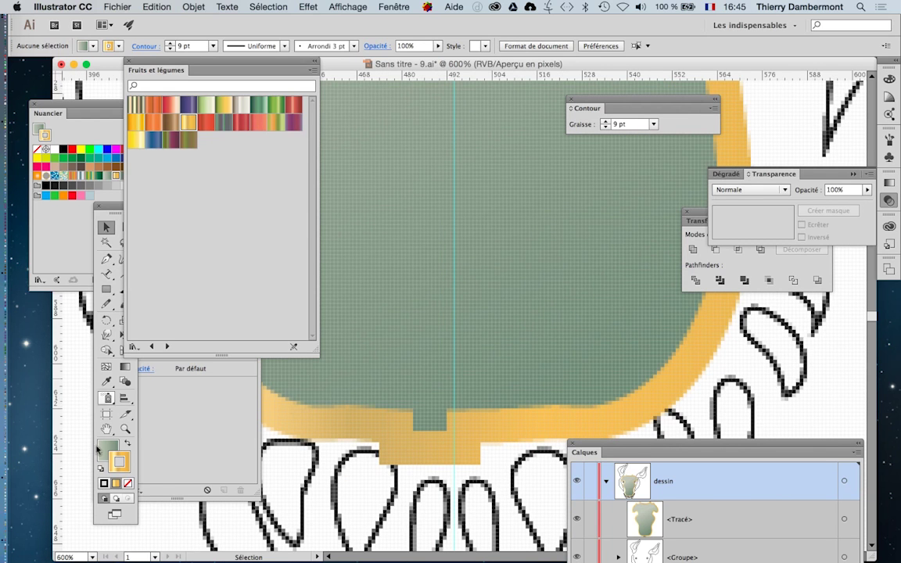
{"action": "left_click", "coordinate": [347, 7]}
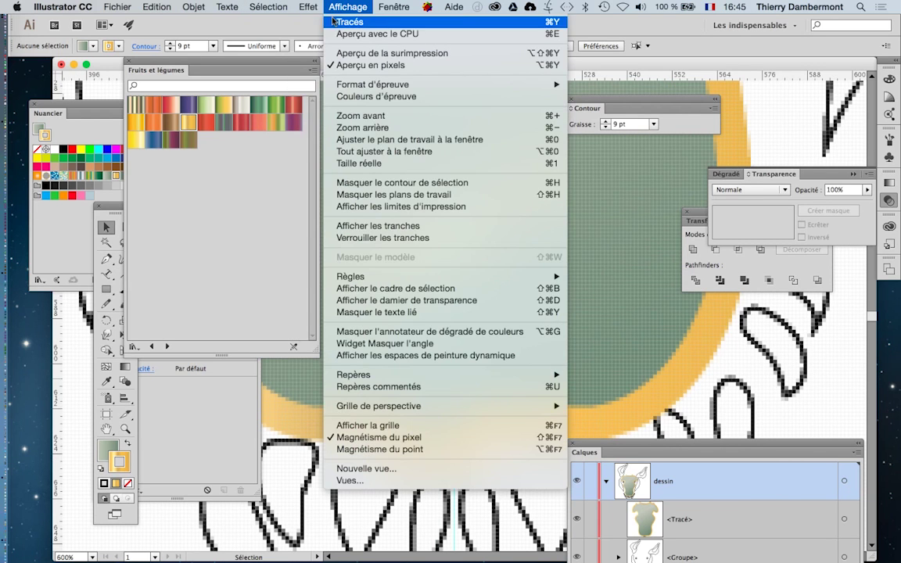
{"action": "left_click", "coordinate": [345, 27]}
{"action": "scroll", "coordinate": [421, 498], "scroll_direction": "up", "scroll_amount": 2}
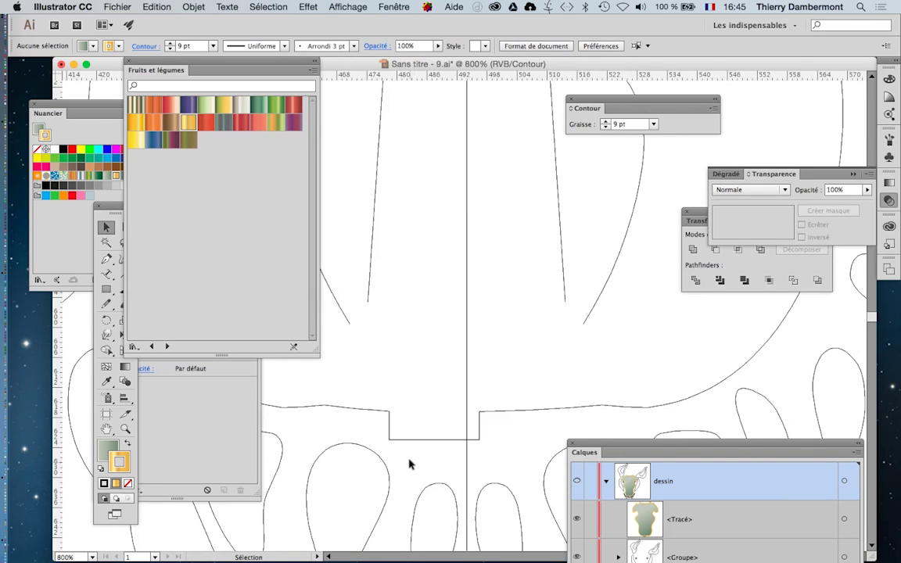
Delete the two lower corner anchor points of the notch with the Pen tool, keeping the middle seam point.
{"action": "left_click_drag", "start_coordinate": [113, 210], "coordinate": [589, 141]}
{"action": "left_click", "coordinate": [580, 191]}
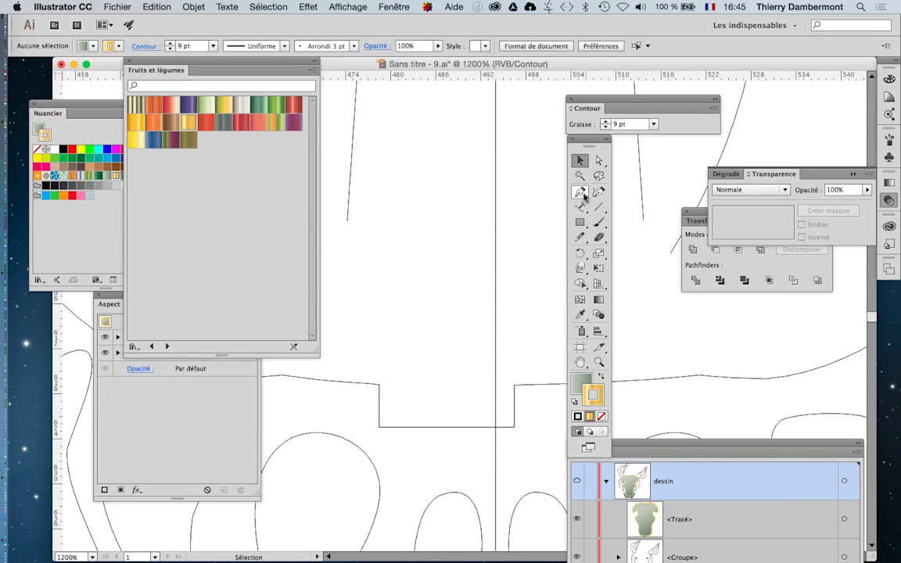
{"action": "left_click", "coordinate": [515, 429], "text": "super"}
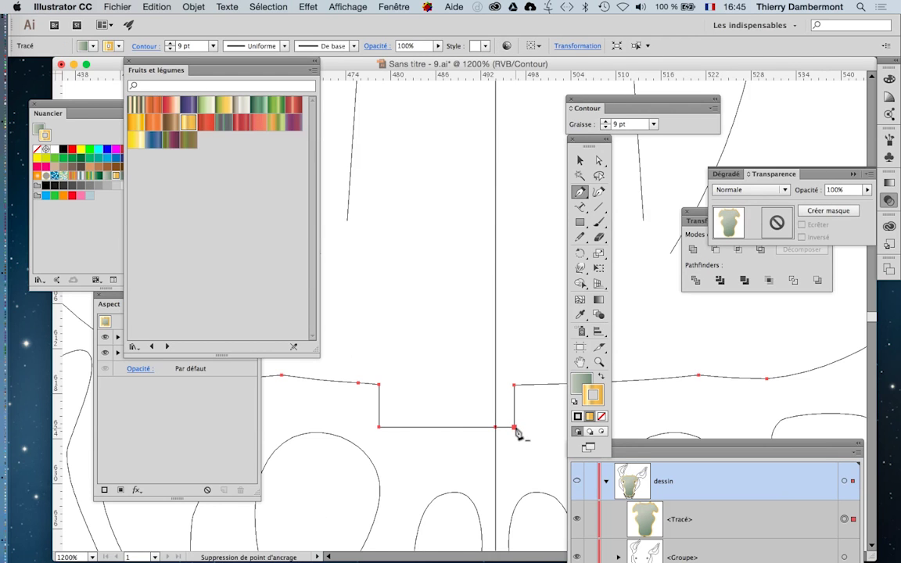
{"action": "left_click", "coordinate": [515, 429]}
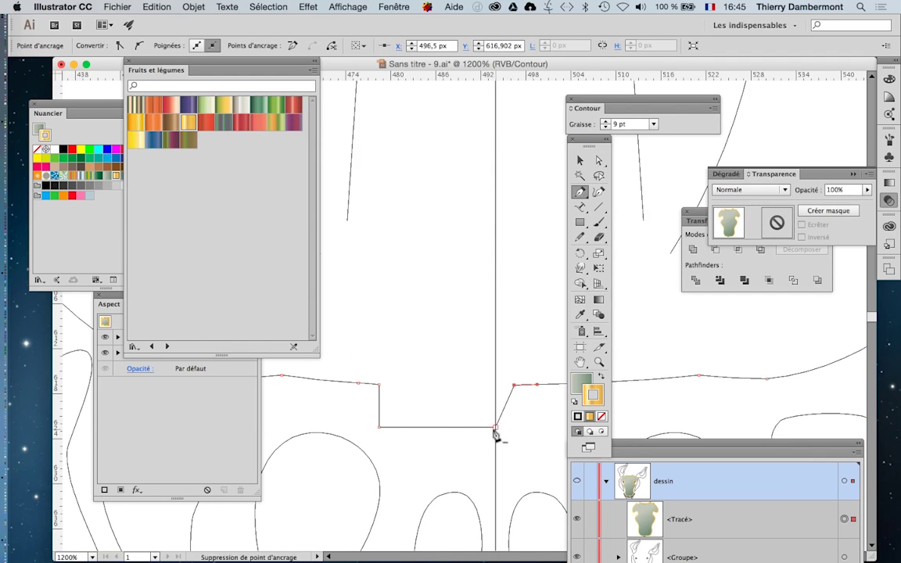
{"action": "left_click", "coordinate": [496, 428], "text": "super"}
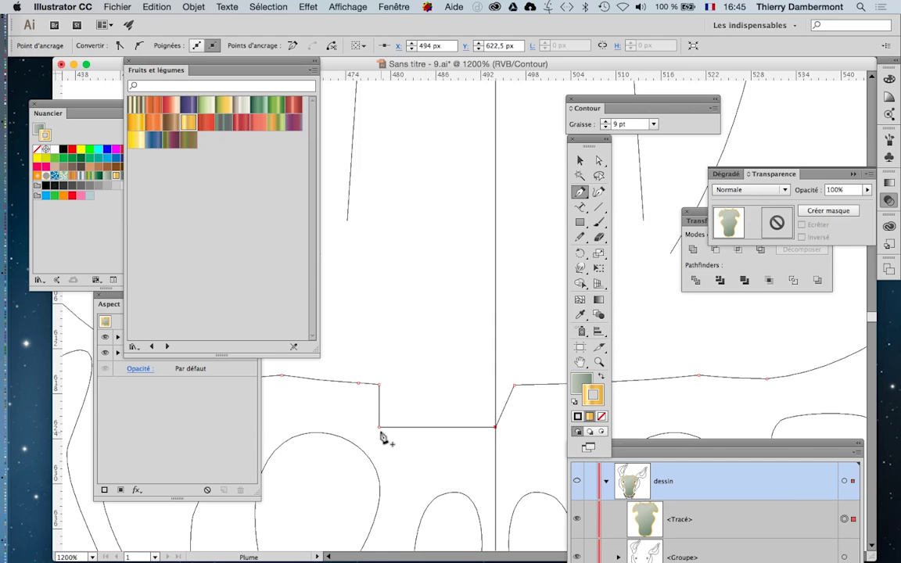
{"action": "left_click", "coordinate": [381, 430]}
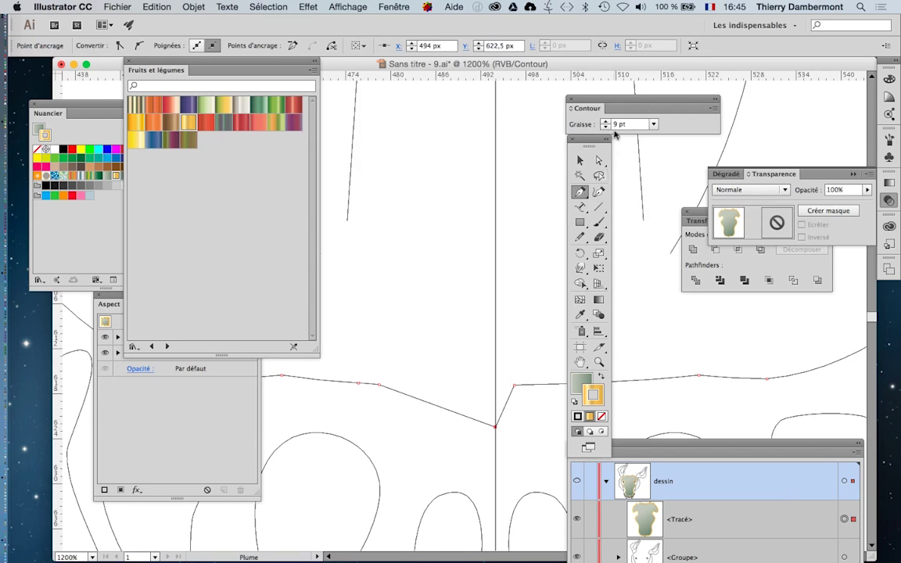
Move the remaining seam anchor point away from the centre line to X 497.5 px, Y 621.75 px.
{"action": "key", "text": "a"}
{"action": "left_click", "coordinate": [501, 436]}
{"action": "left_click", "coordinate": [497, 430]}
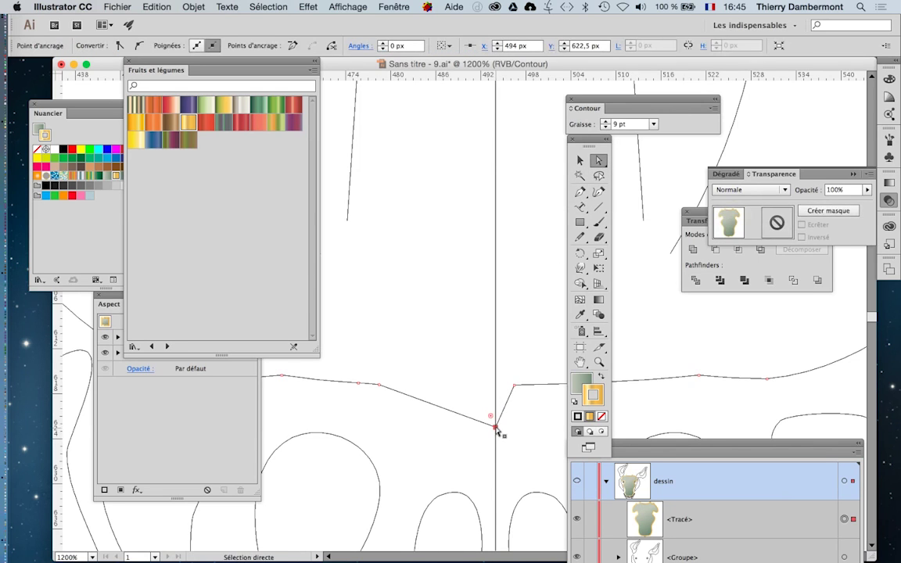
{"action": "left_click_drag", "start_coordinate": [497, 429], "coordinate": [521, 423]}
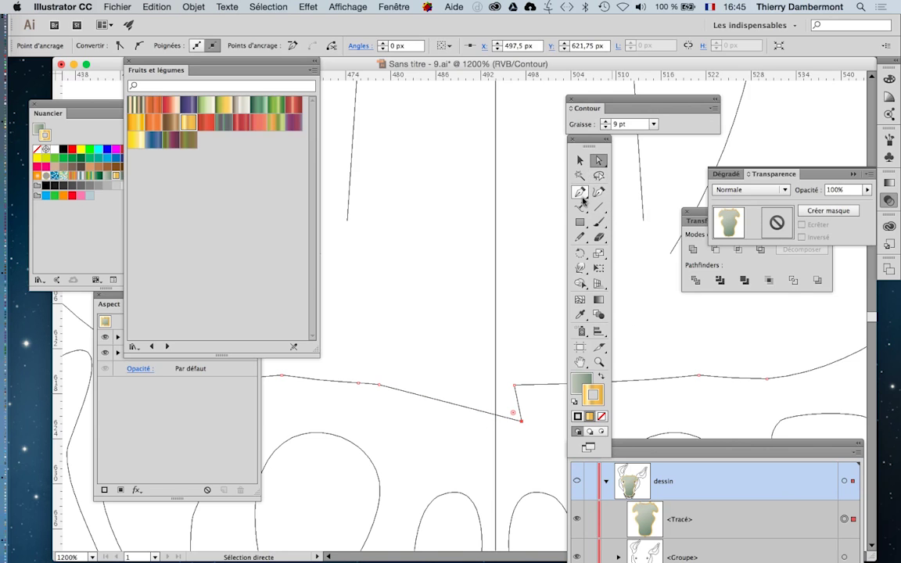
Try to pull a curve handle out of the seam anchor point, and undo that change.
{"action": "left_click", "coordinate": [583, 199]}
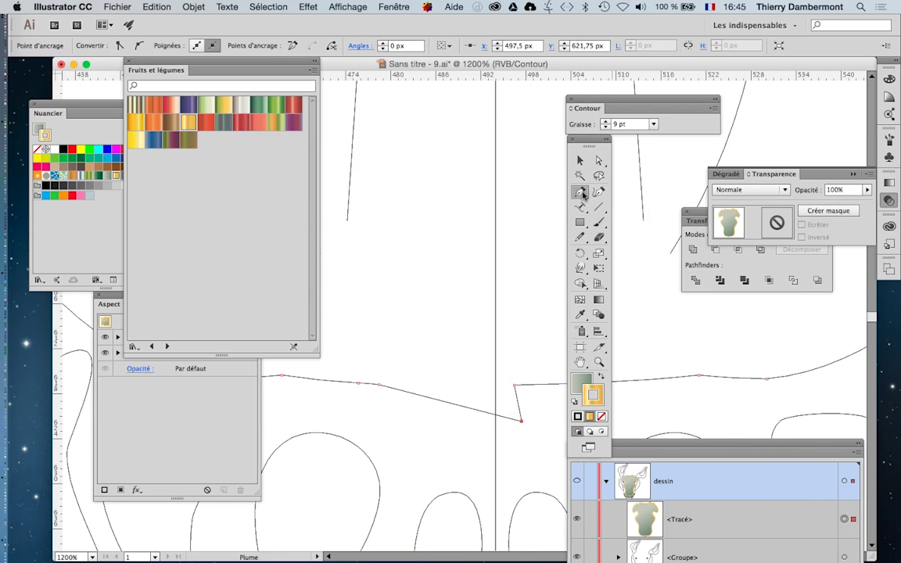
{"action": "left_click", "coordinate": [522, 423], "text": "super"}
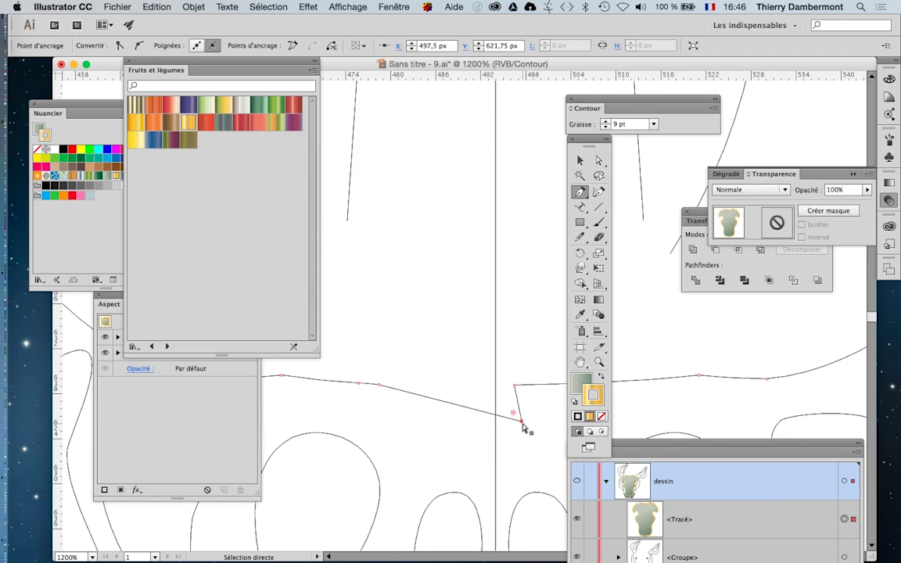
{"action": "key", "text": "a"}
{"action": "left_click", "coordinate": [524, 428]}
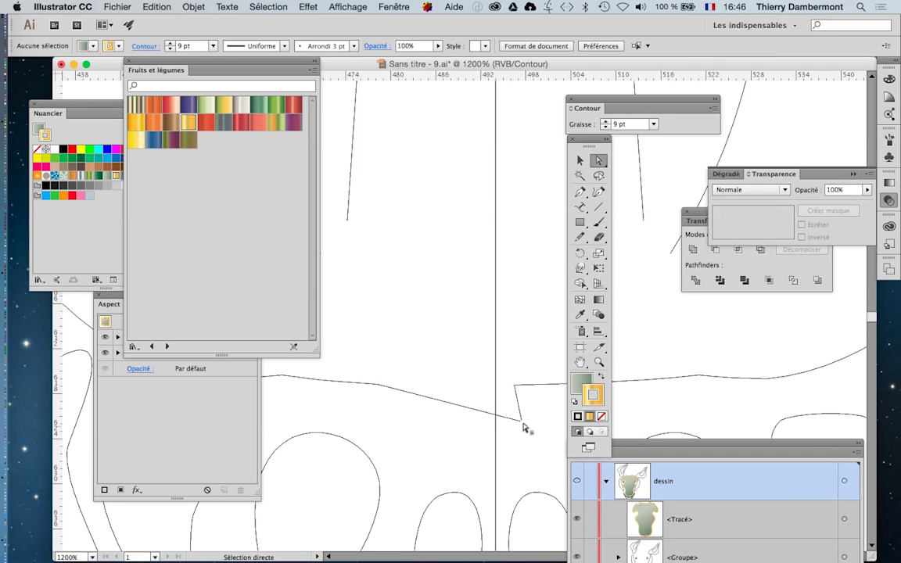
{"action": "left_click", "coordinate": [523, 423]}
{"action": "left_click_drag", "start_coordinate": [513, 413], "coordinate": [472, 389]}
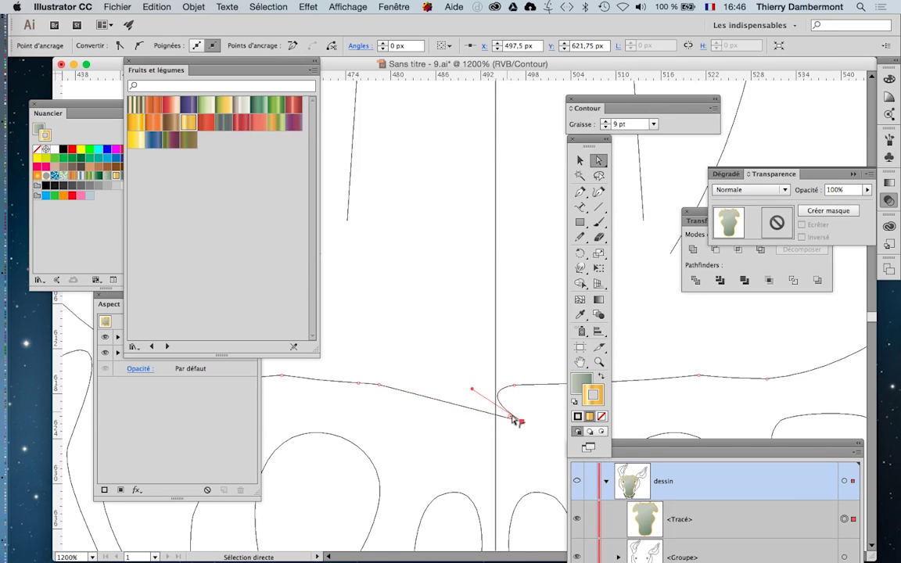
{"action": "key", "text": "super+z"}
Move the seam anchor point to X 490.25 px, Y 617.083 px, in line with the head's lower edge.
{"action": "left_click", "coordinate": [527, 431]}
{"action": "left_click_drag", "start_coordinate": [523, 424], "coordinate": [467, 386]}
{"action": "scroll", "coordinate": [487, 434], "scroll_direction": "down", "scroll_amount": 5}
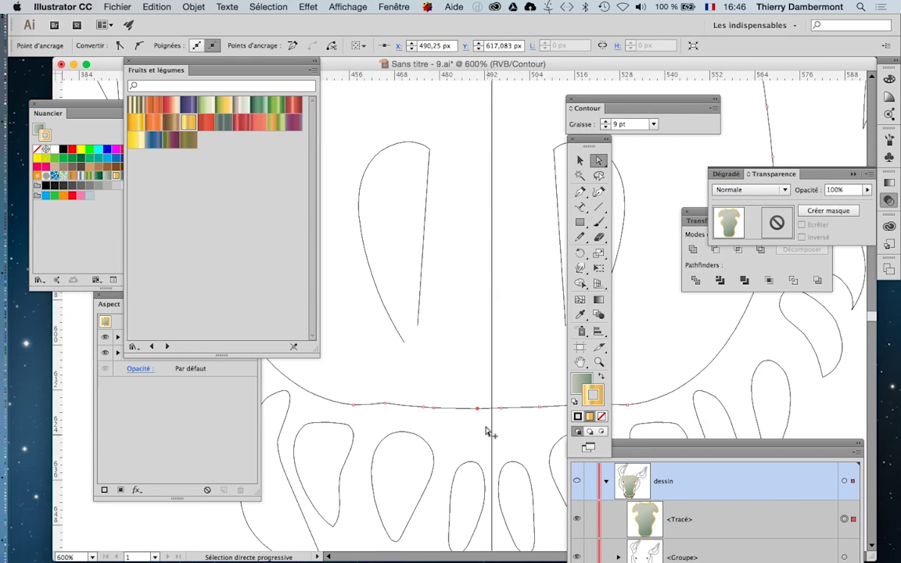
Show the drawing in full-colour GPU preview at actual size (100%) and deselect the head.
{"action": "left_click_drag", "start_coordinate": [475, 292], "coordinate": [434, 516]}
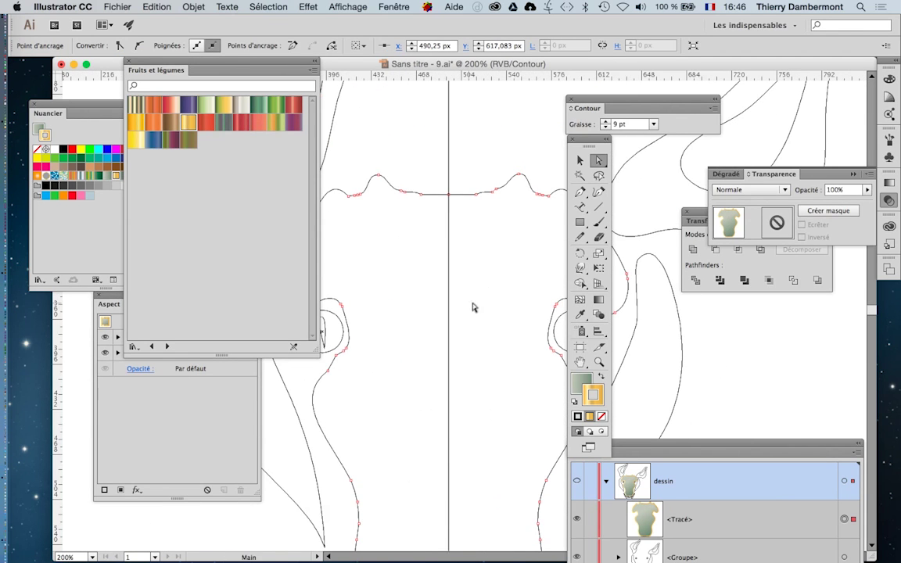
{"action": "left_click", "coordinate": [345, 9]}
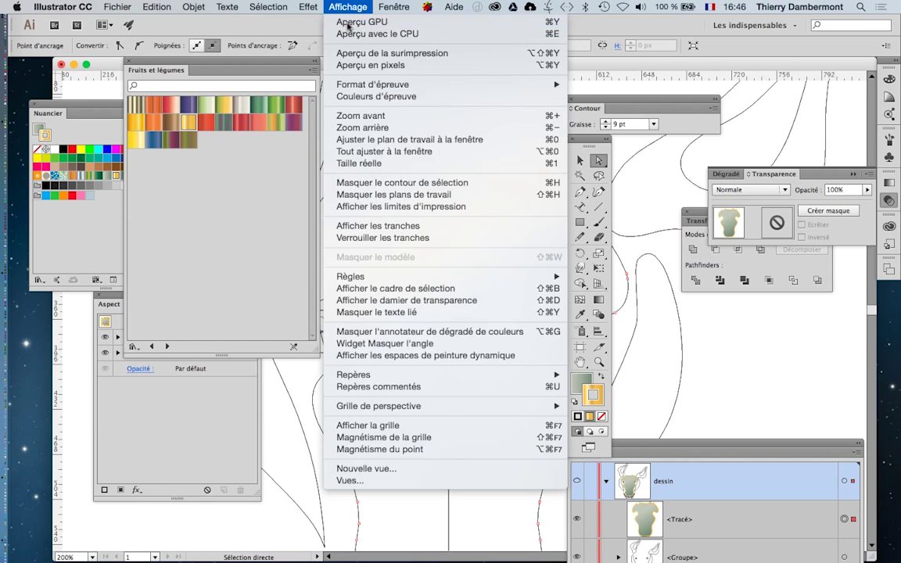
{"action": "left_click", "coordinate": [368, 163]}
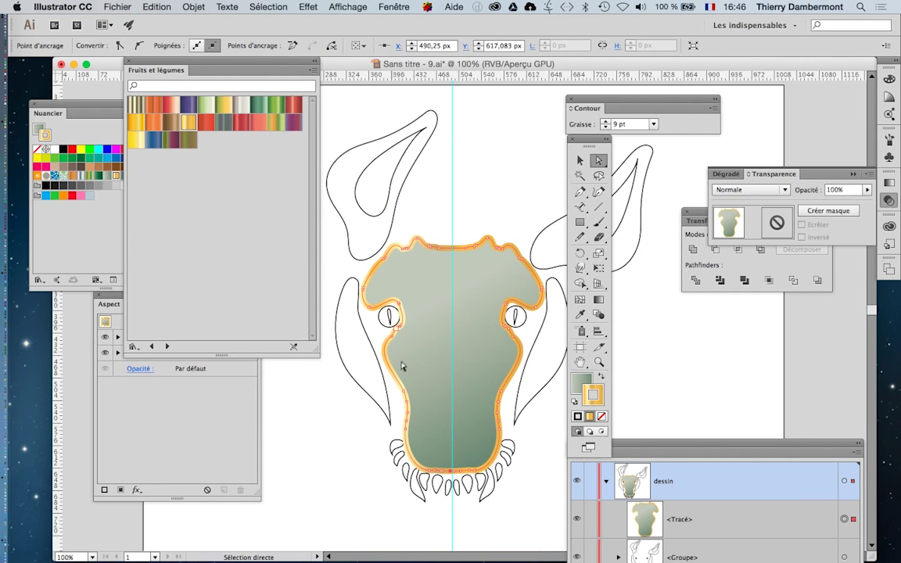
{"action": "left_click", "coordinate": [351, 432]}
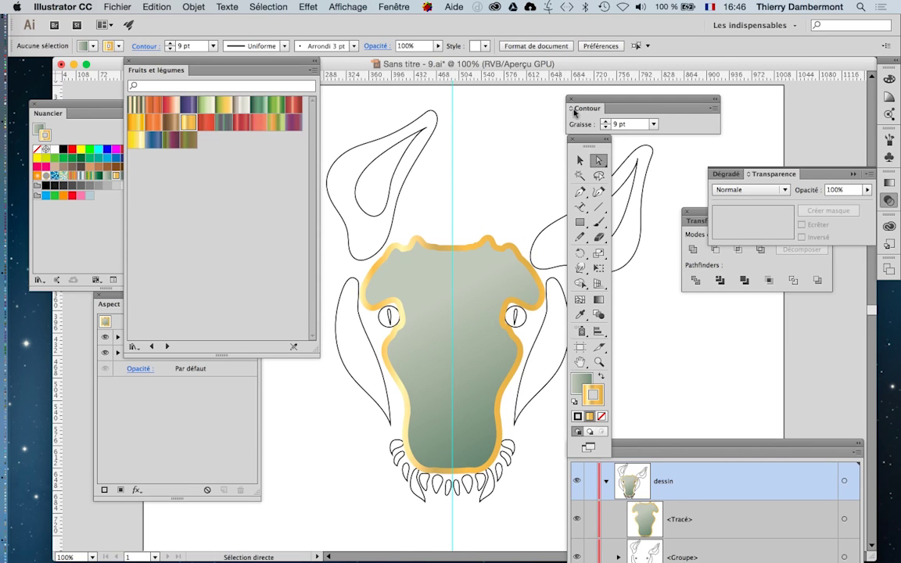
Select the head shape and place the Aspect palette beside it, with the Contour palette and the toolbox moved aside.
{"action": "left_click_drag", "start_coordinate": [574, 112], "coordinate": [700, 106]}
{"action": "left_click", "coordinate": [580, 162]}
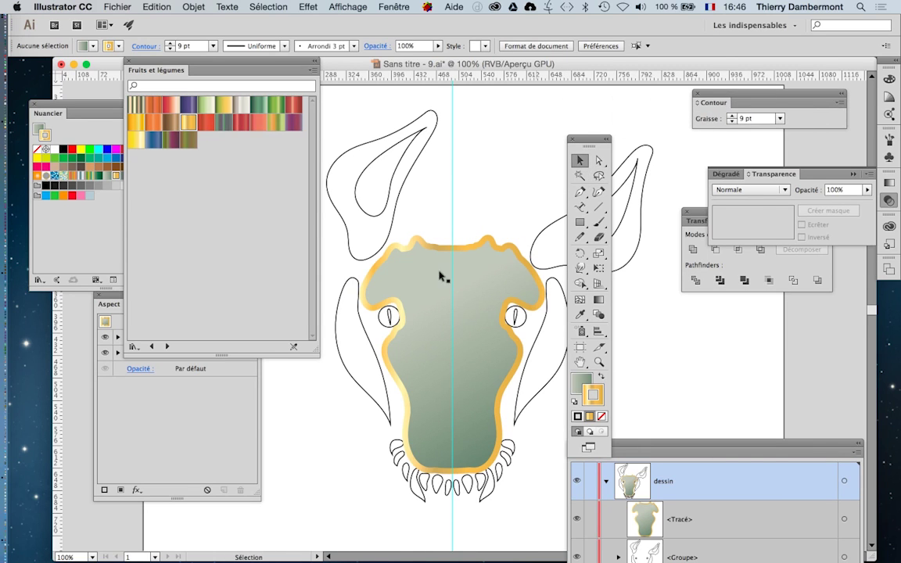
{"action": "left_click", "coordinate": [459, 254]}
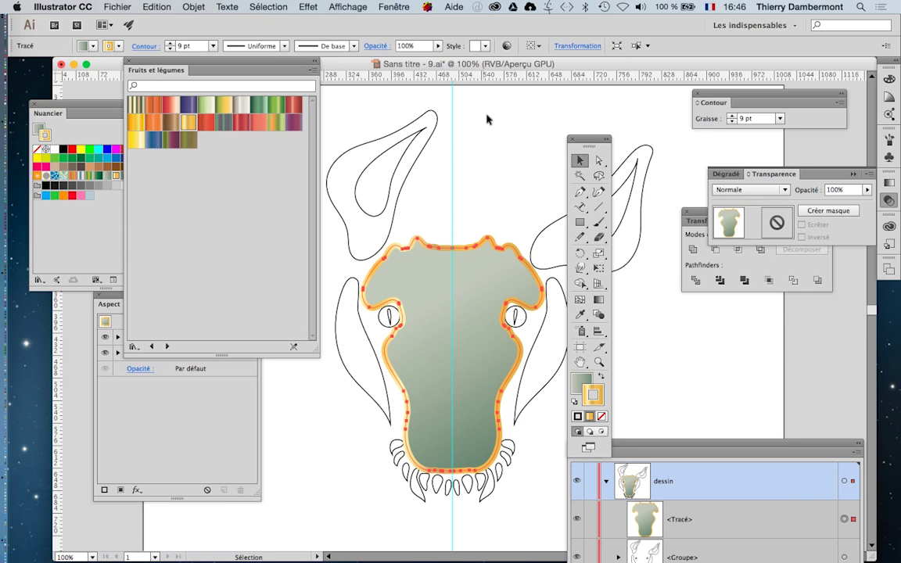
{"action": "left_click_drag", "start_coordinate": [583, 141], "coordinate": [51, 314]}
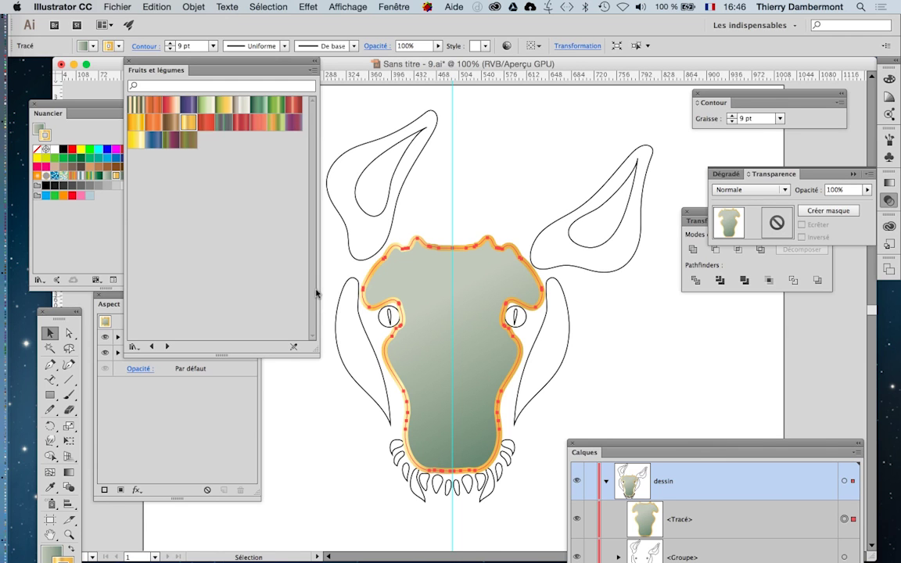
{"action": "left_click", "coordinate": [161, 402]}
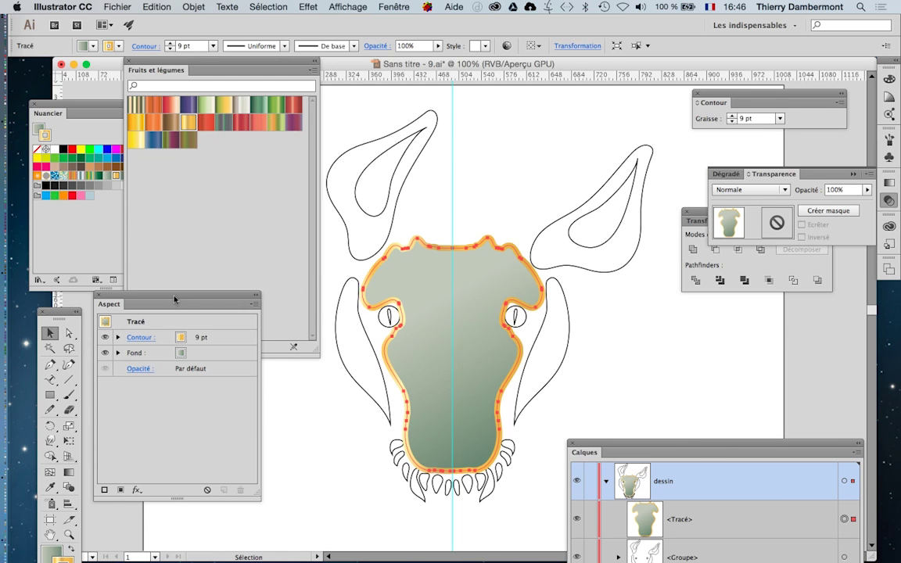
{"action": "left_click_drag", "start_coordinate": [174, 300], "coordinate": [681, 108]}
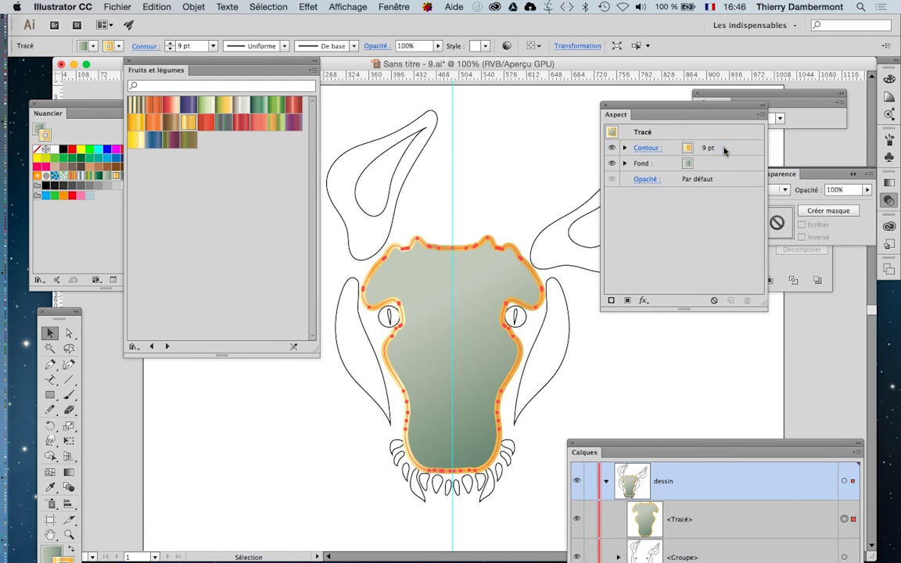
Add an Ombre portée effect to the head's stroke (Produit, 75% opacity, 7 px X and Y offsets, 5 px Atténuation) and inspect the stroke's attributes.
{"action": "left_click", "coordinate": [724, 150]}
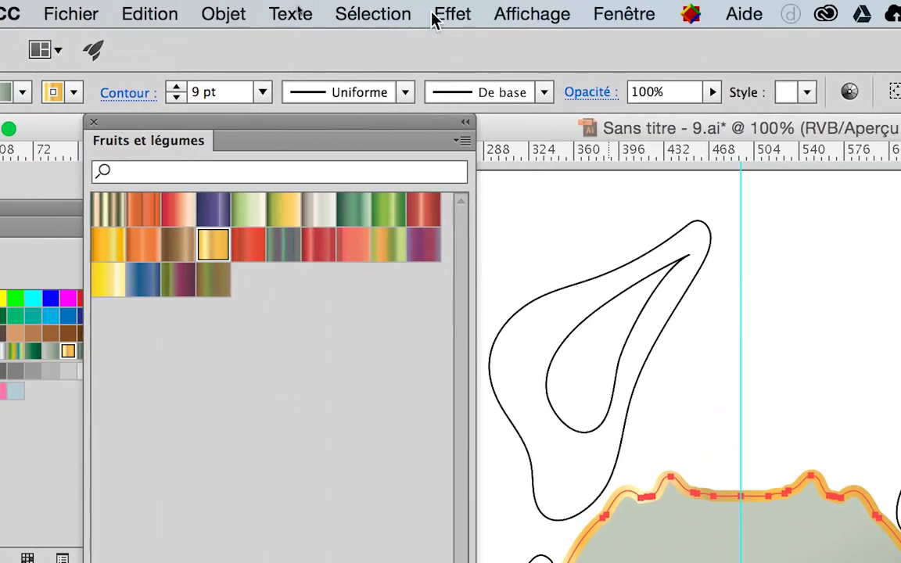
{"action": "left_click", "coordinate": [438, 16]}
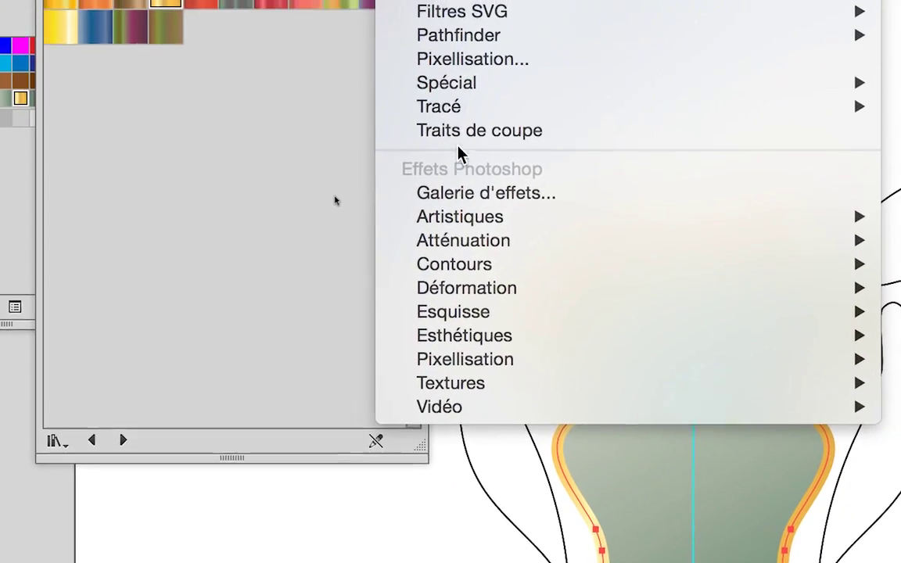
{"action": "mouse_move", "coordinate": [450, 107]}
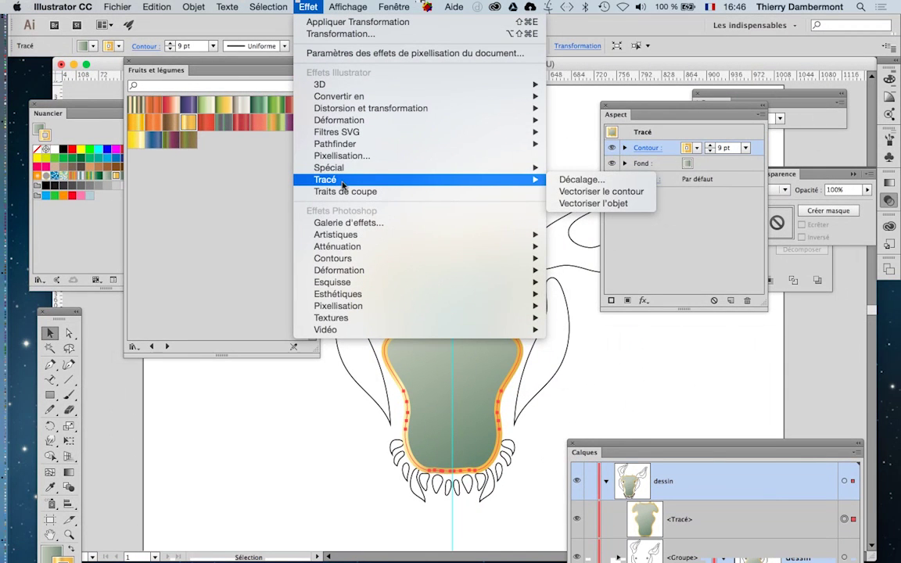
{"action": "mouse_move", "coordinate": [345, 168]}
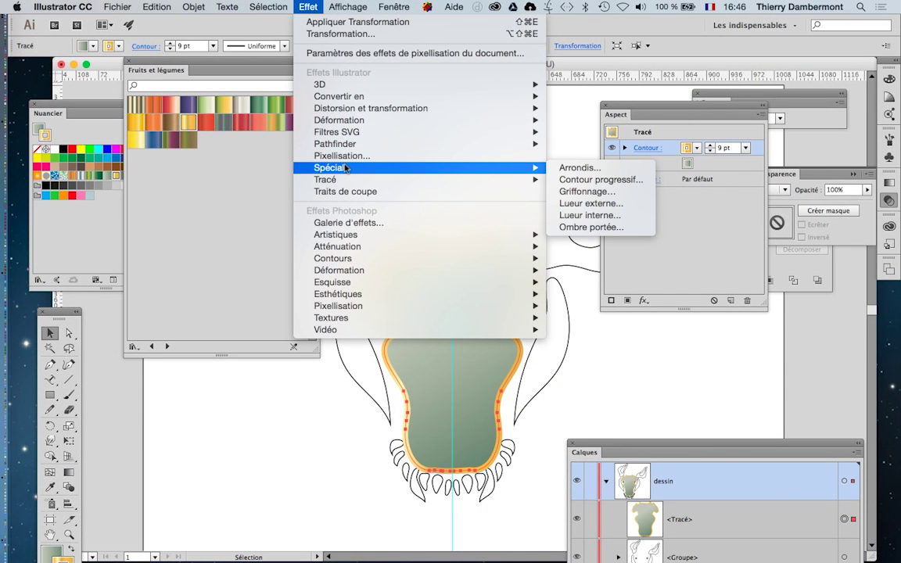
{"action": "left_click", "coordinate": [624, 228]}
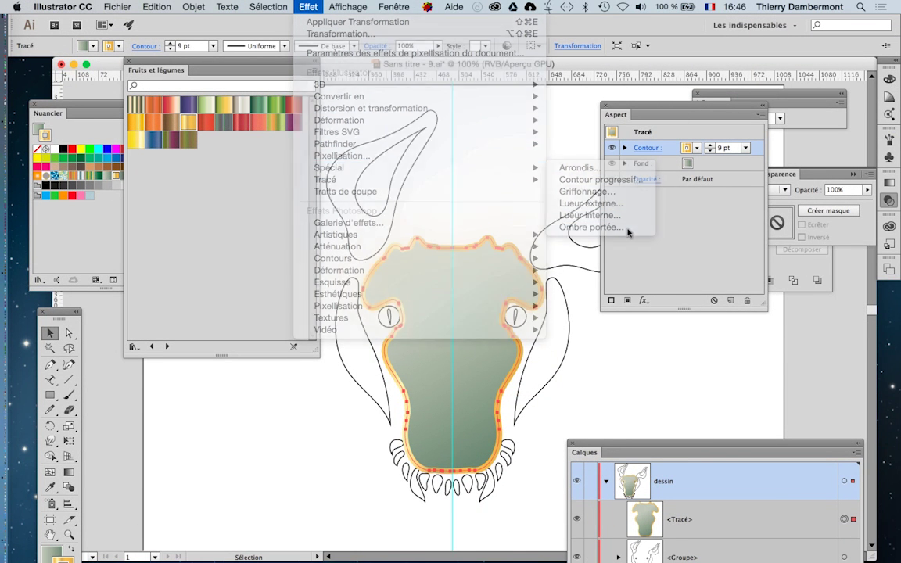
{"action": "left_click", "coordinate": [700, 269]}
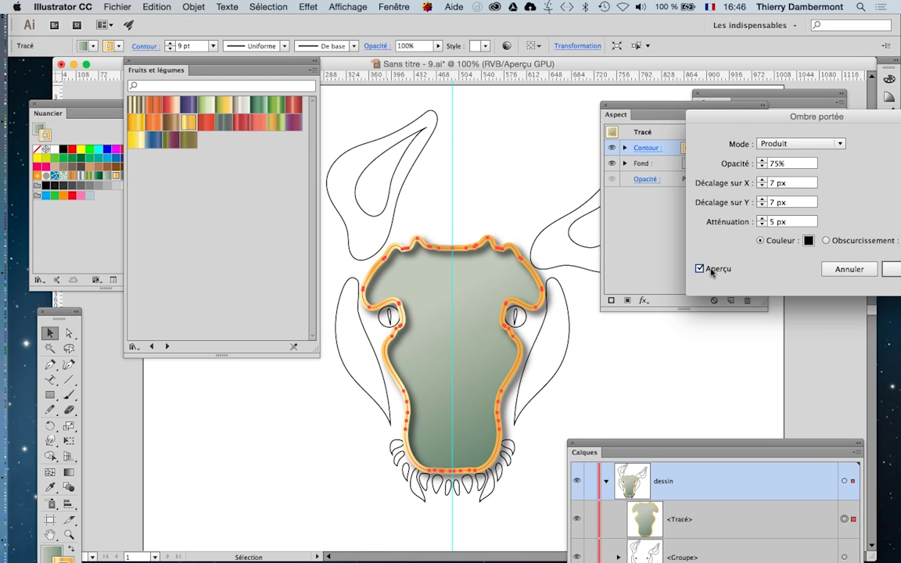
{"action": "left_click_drag", "start_coordinate": [731, 118], "coordinate": [589, 96]}
{"action": "left_click", "coordinate": [792, 245]}
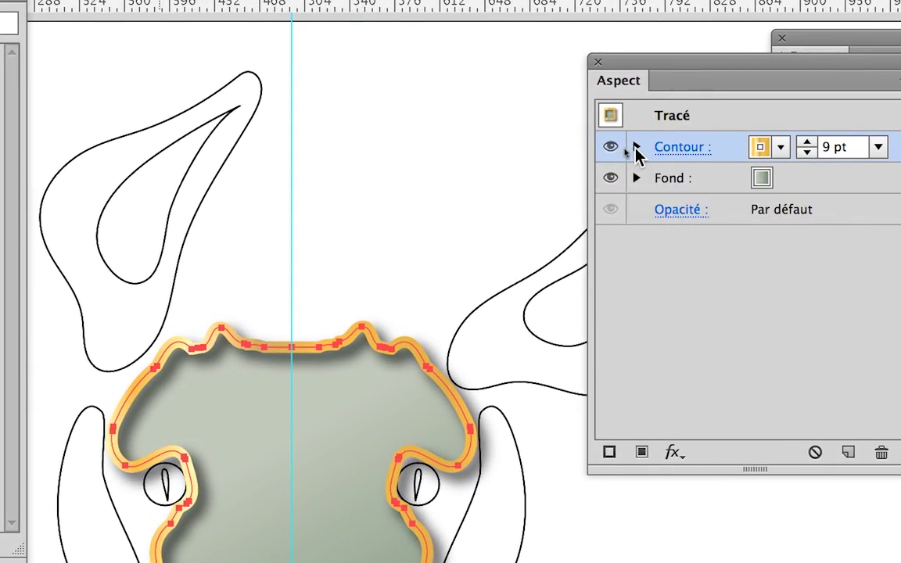
{"action": "left_click", "coordinate": [646, 147]}
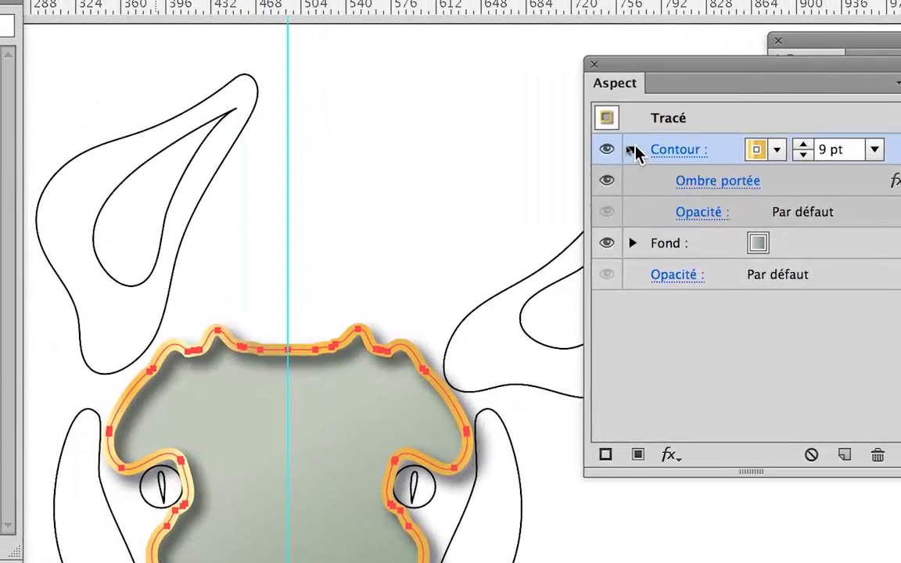
{"action": "left_click", "coordinate": [579, 119]}
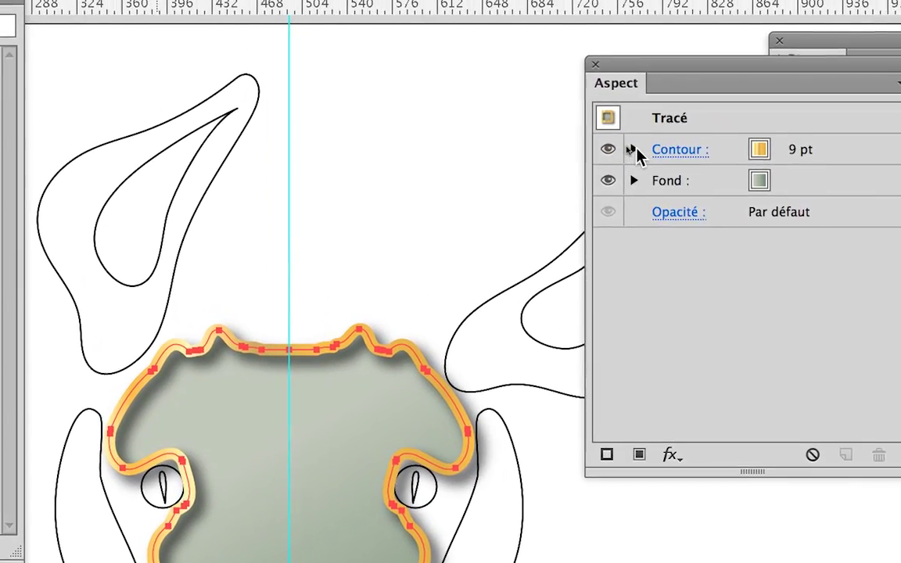
Expand the head's Contour attribute to view its Ombre portée effect, deselect the head and view the whole drawing.
{"action": "left_click", "coordinate": [604, 117]}
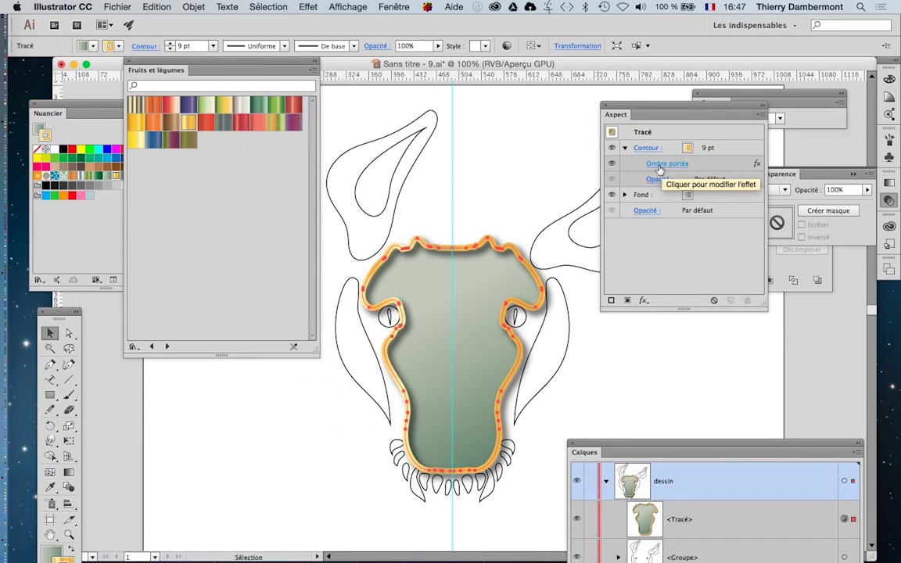
{"action": "left_click", "coordinate": [568, 327]}
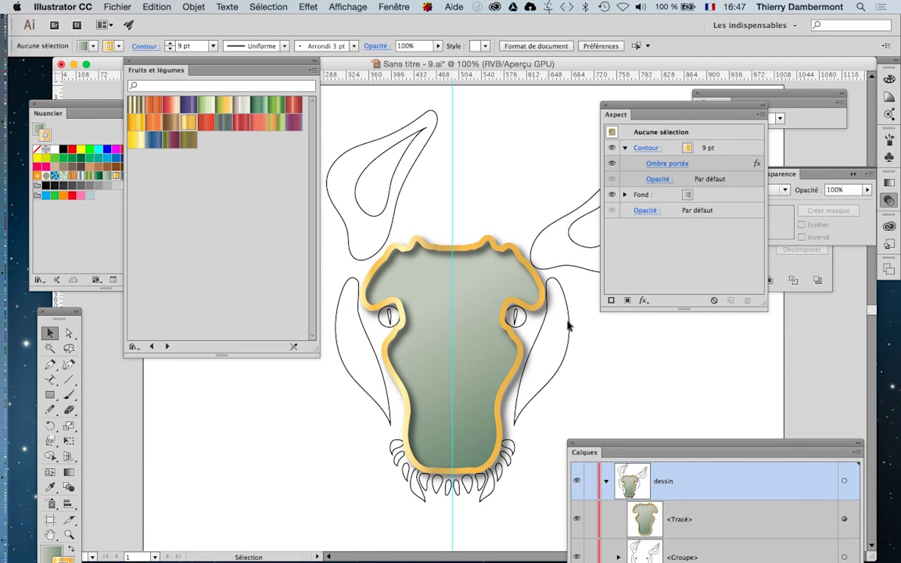
{"action": "scroll", "coordinate": [501, 330], "scroll_direction": "down", "scroll_amount": 1}
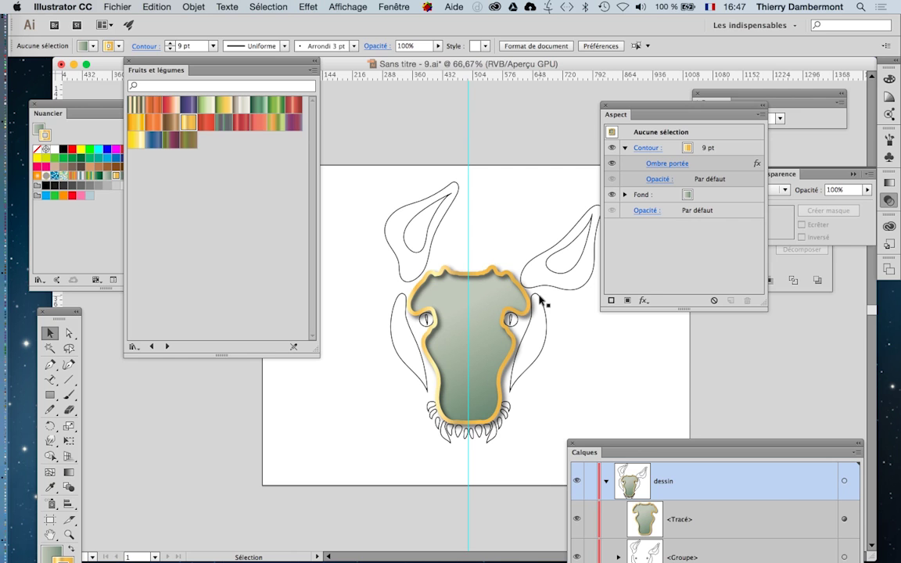
Select the head shape and save the document as Sans titre - 10.ai in the dessin en symétrie folder, in Illustrator CC format.
{"action": "left_click", "coordinate": [498, 278]}
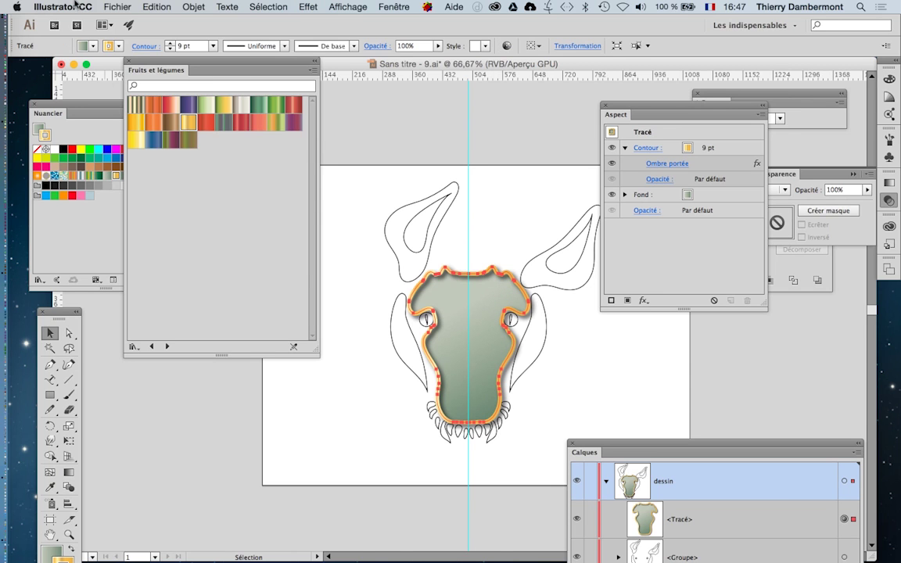
{"action": "left_click", "coordinate": [117, 7]}
{"action": "left_click", "coordinate": [151, 113]}
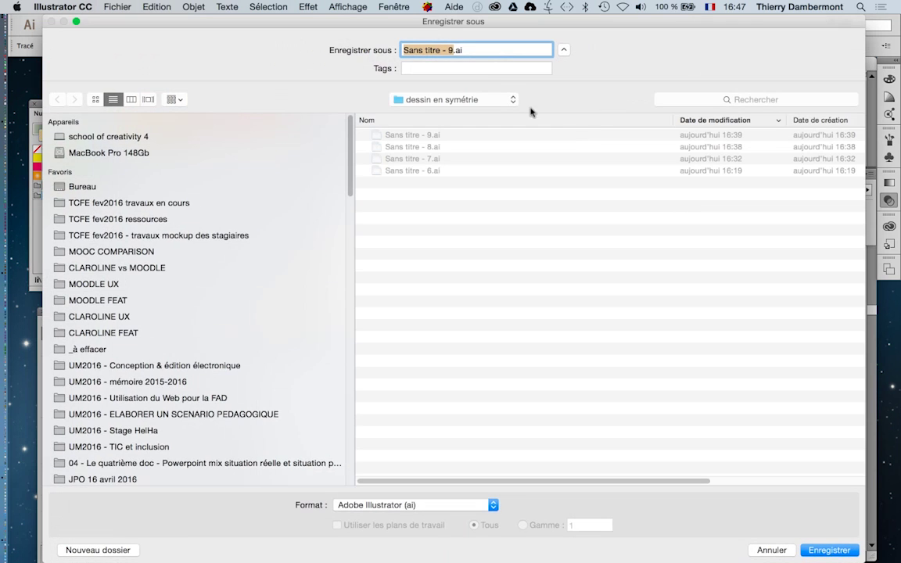
{"action": "left_click", "coordinate": [451, 49]}
{"action": "key", "text": "Return"}
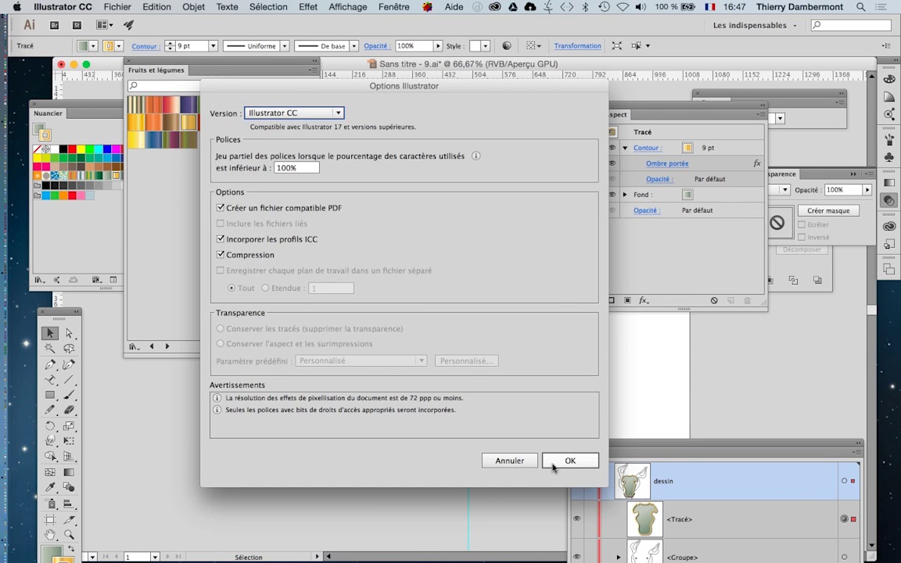
{"action": "left_click", "coordinate": [556, 518]}
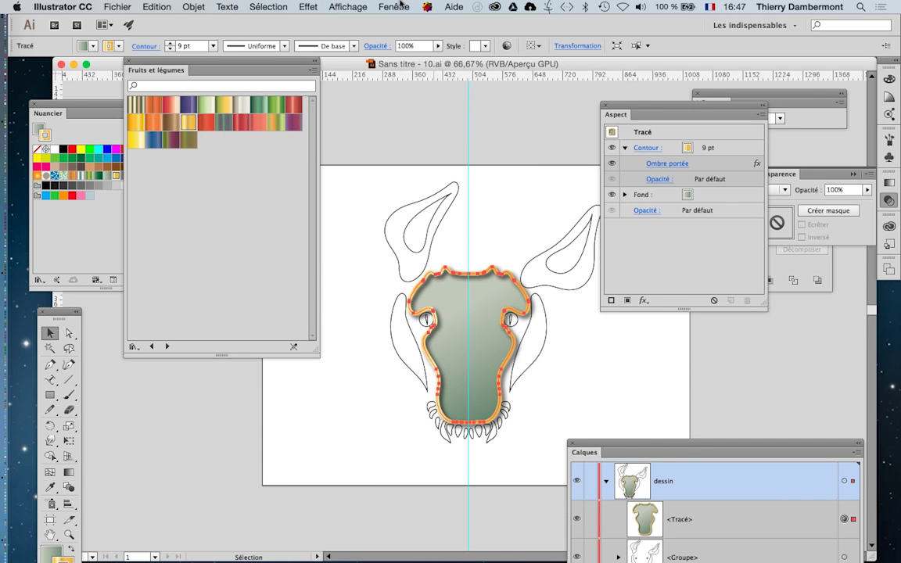
Show the Styles graphiques palette beside the Nuancier palette and close the Fruits et légumes gradient library.
{"action": "left_click", "coordinate": [393, 6]}
{"action": "left_click", "coordinate": [450, 444]}
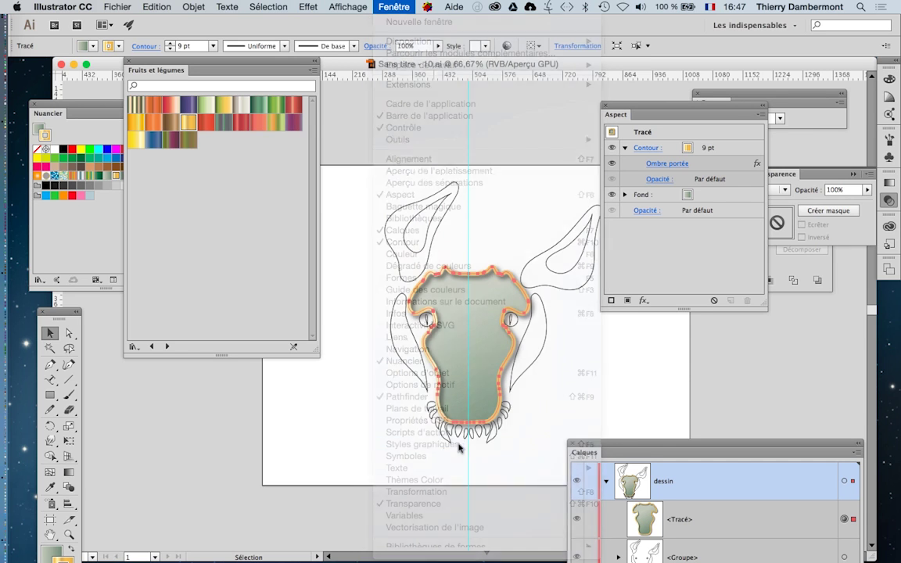
{"action": "left_click_drag", "start_coordinate": [804, 220], "coordinate": [296, 254]}
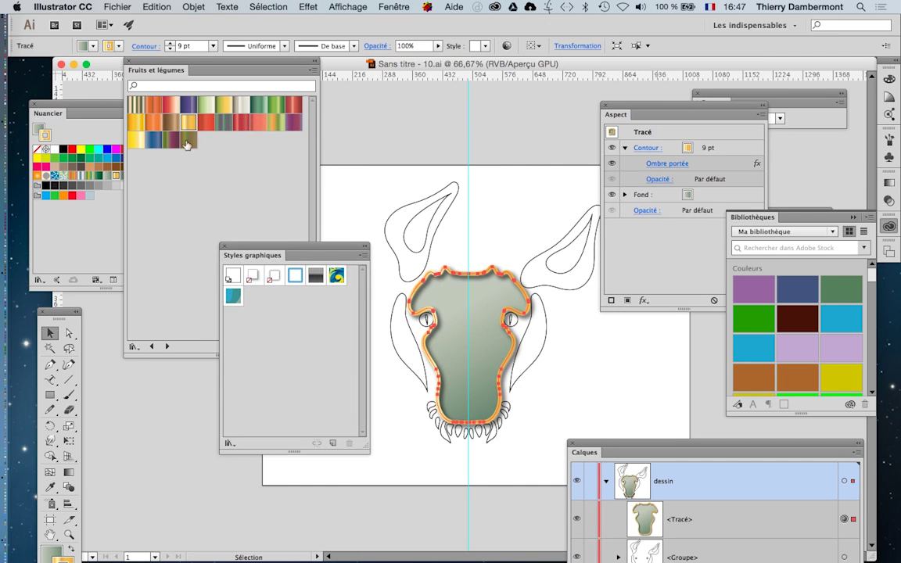
{"action": "left_click", "coordinate": [129, 61]}
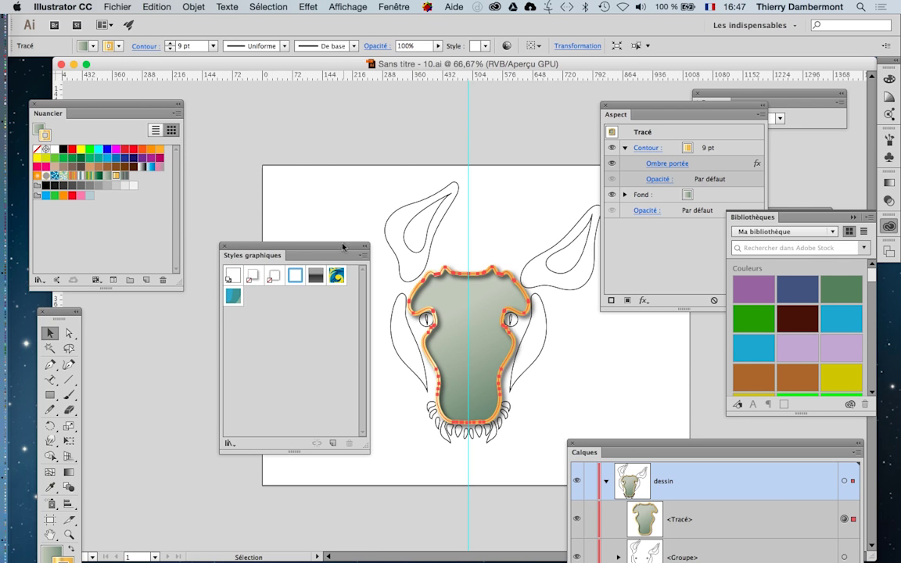
{"action": "left_click_drag", "start_coordinate": [343, 248], "coordinate": [322, 126]}
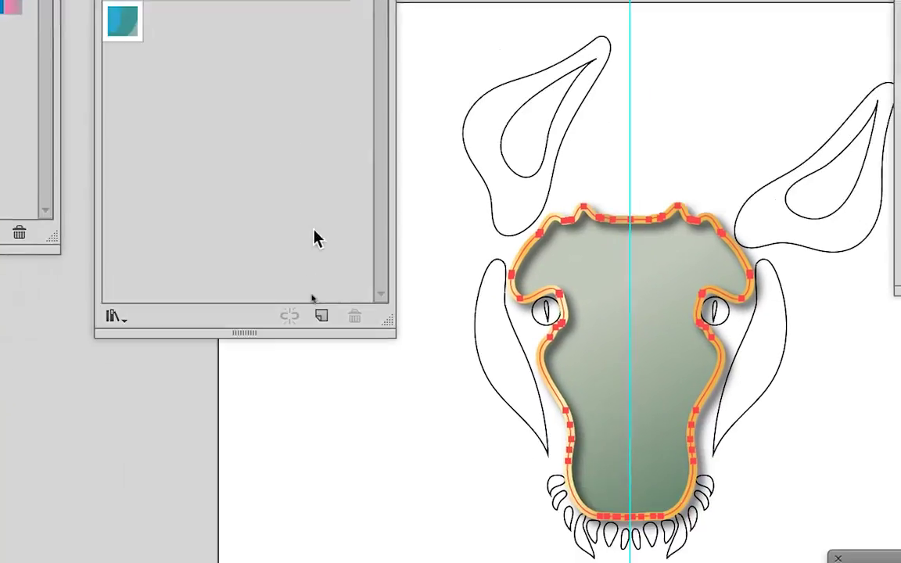
Save the head's appearance as a new graphic style, apply it to all the artwork and deselect everything.
{"action": "left_click", "coordinate": [316, 261]}
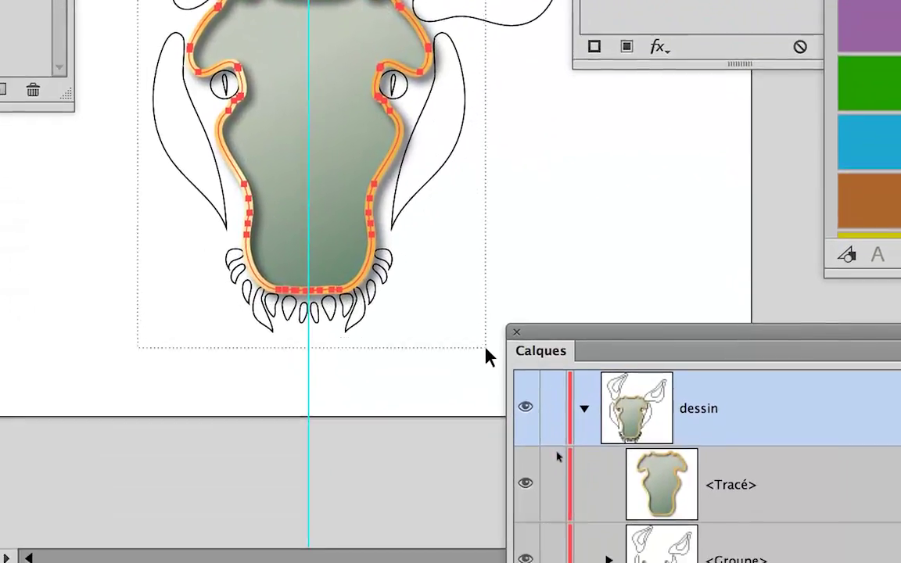
{"action": "key", "text": "super+a"}
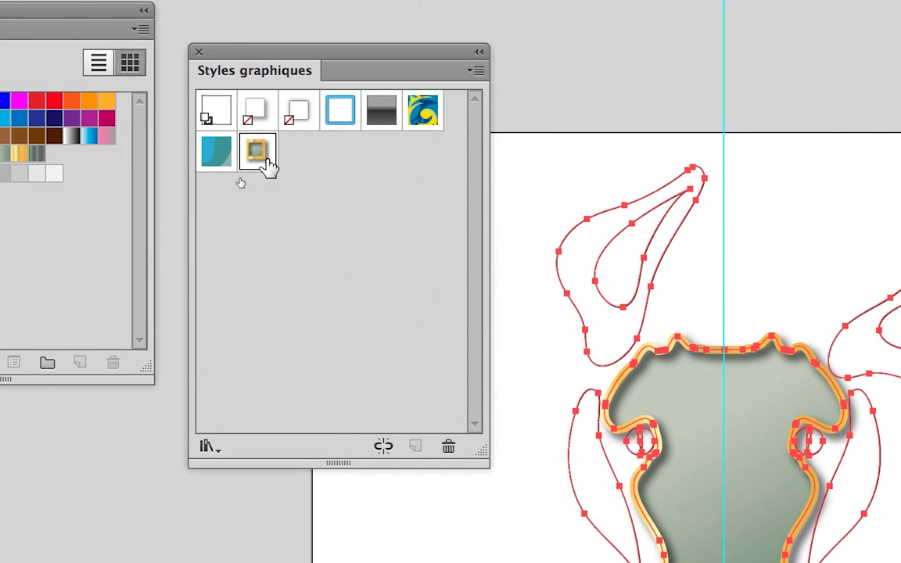
{"action": "left_click", "coordinate": [260, 154]}
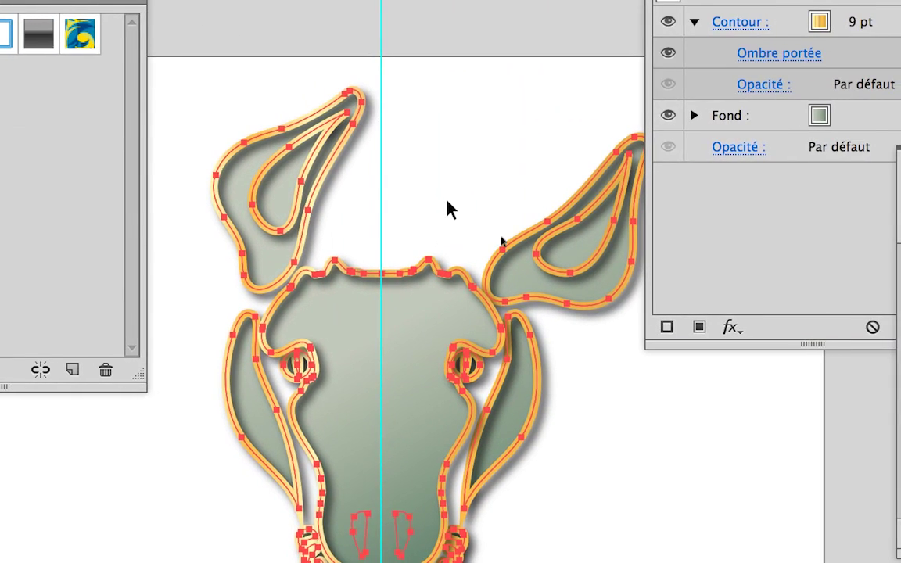
{"action": "left_click", "coordinate": [450, 209]}
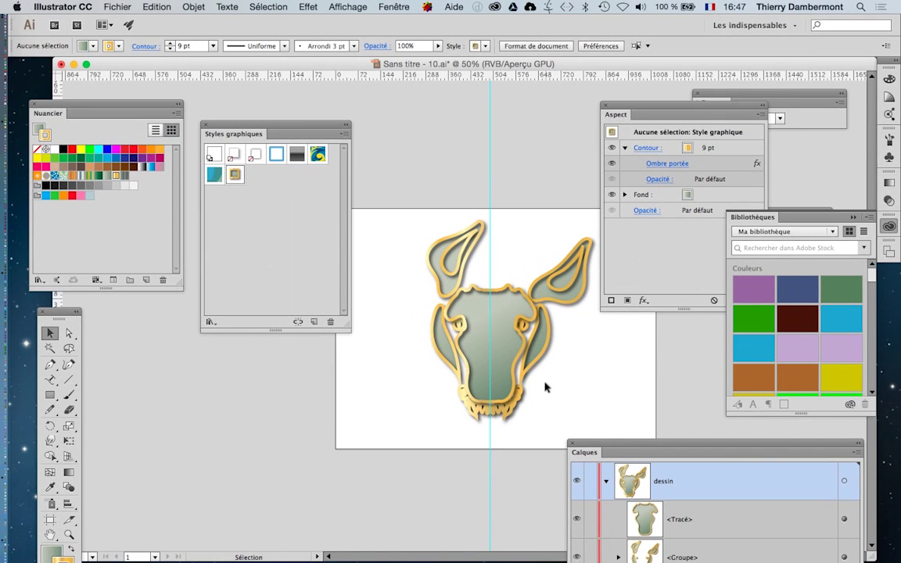
Move the Styles graphiques palette clear of the drawing, and show the teeth in outline view at 200% with the Direct Selection tool active.
{"action": "left_click_drag", "start_coordinate": [327, 134], "coordinate": [229, 114]}
{"action": "scroll", "coordinate": [507, 425], "scroll_direction": "up", "scroll_amount": 1}
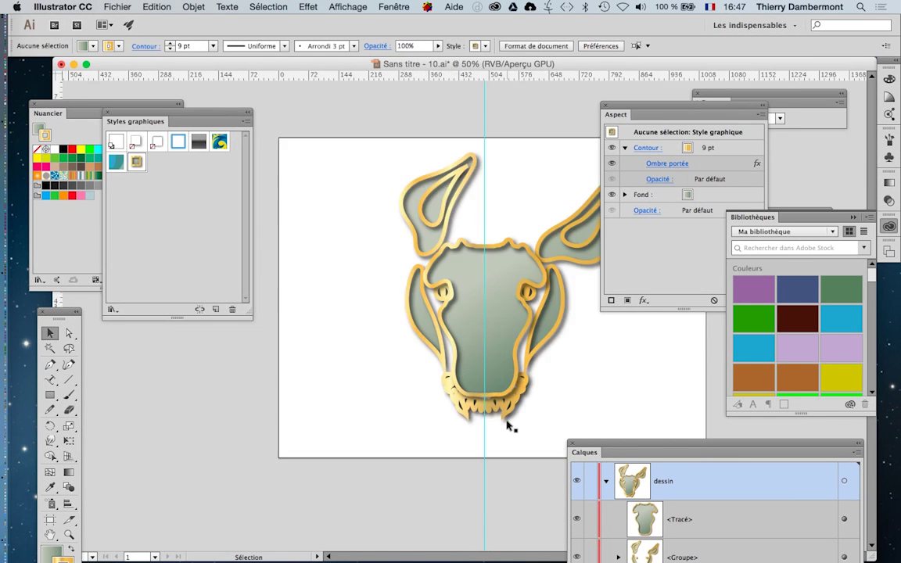
{"action": "scroll", "coordinate": [507, 425], "scroll_direction": "up", "scroll_amount": 1}
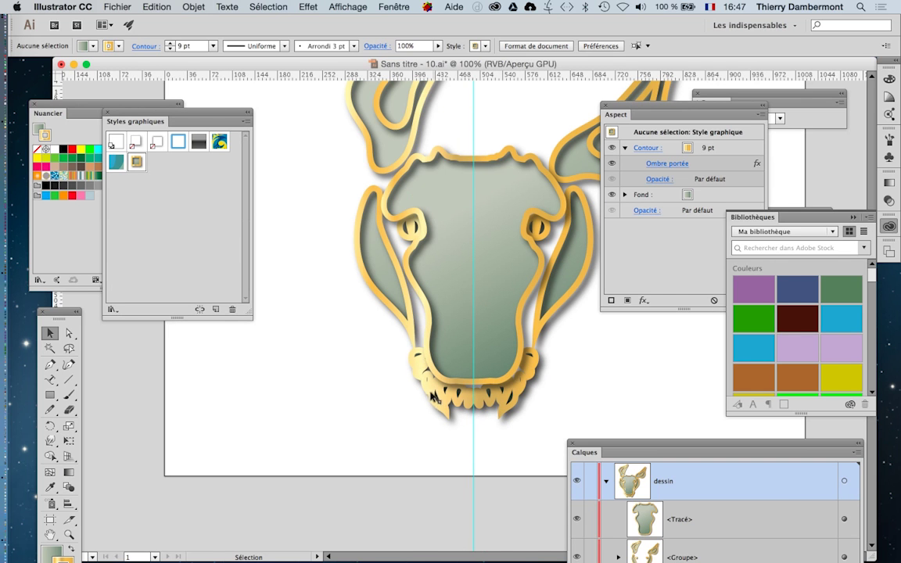
{"action": "left_click", "coordinate": [345, 7]}
{"action": "left_click", "coordinate": [336, 21]}
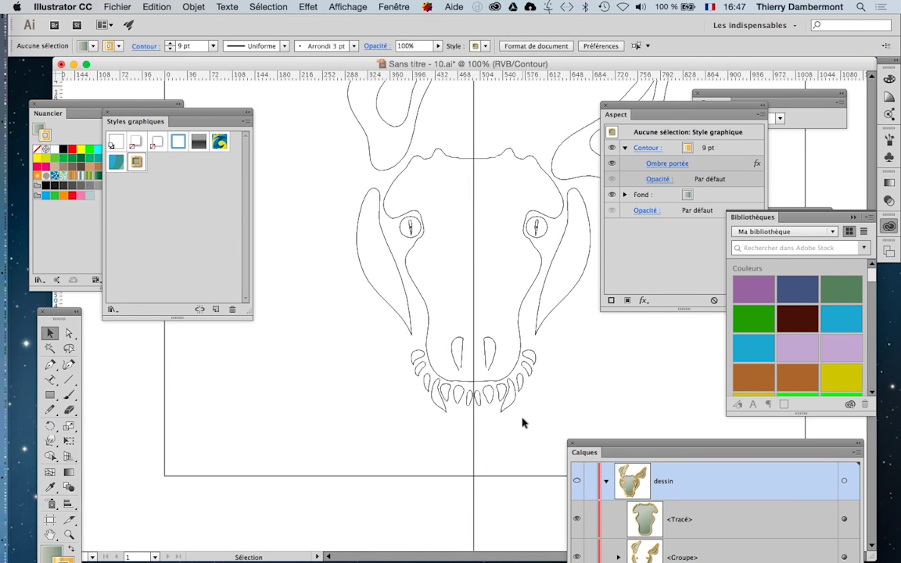
{"action": "scroll", "coordinate": [521, 419], "scroll_direction": "up", "scroll_amount": 2}
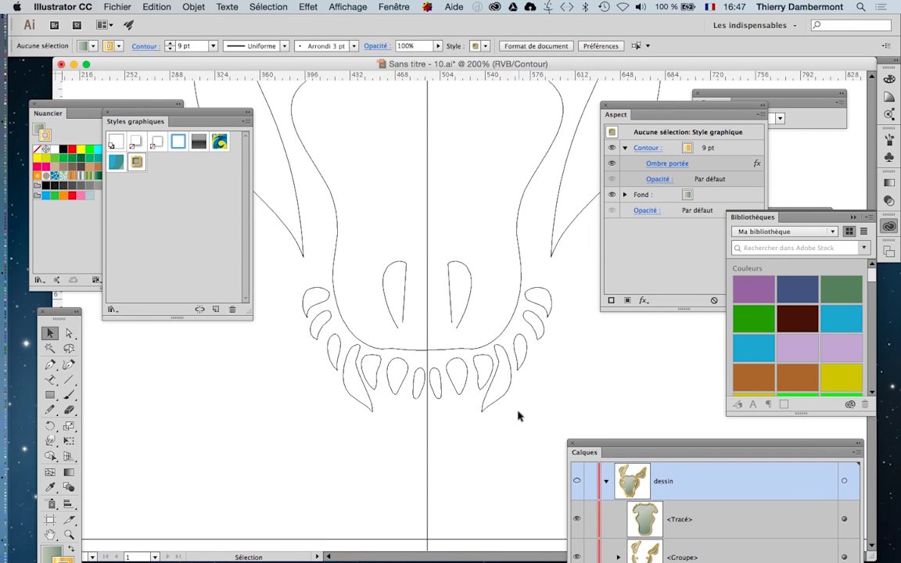
{"action": "left_click", "coordinate": [69, 332]}
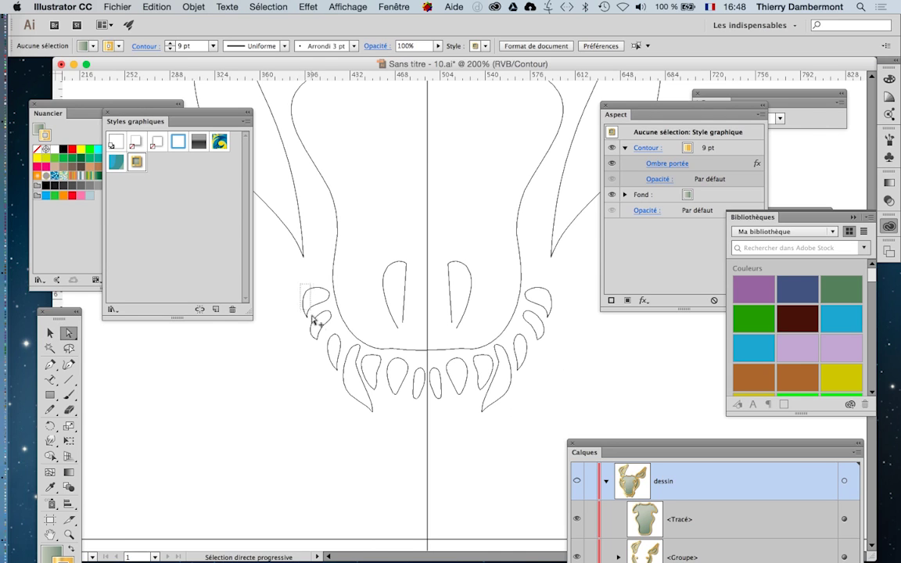
{"action": "left_click_drag", "start_coordinate": [313, 320], "coordinate": [513, 417]}
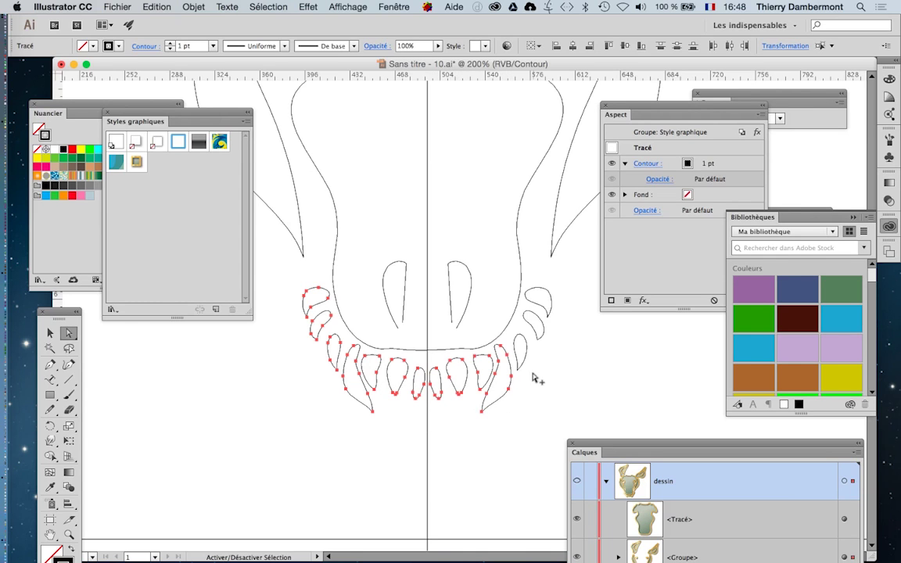
{"action": "left_click_drag", "start_coordinate": [523, 366], "coordinate": [528, 358]}
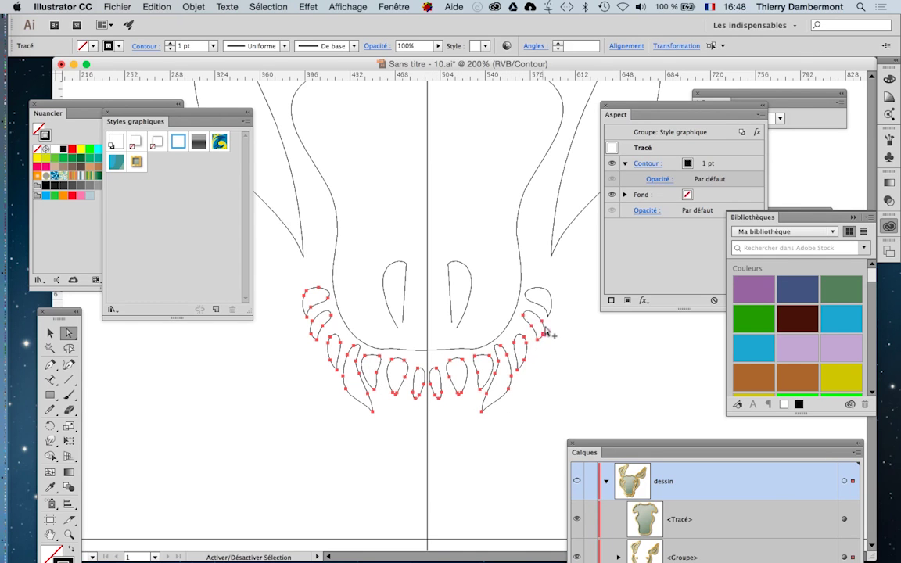
{"action": "left_click_drag", "start_coordinate": [549, 316], "coordinate": [493, 266]}
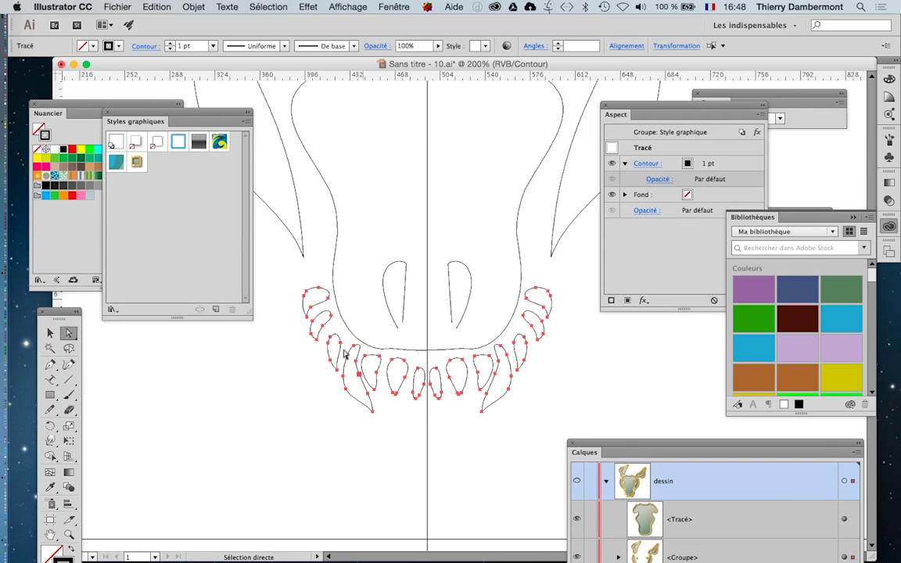
{"action": "left_click", "coordinate": [280, 322]}
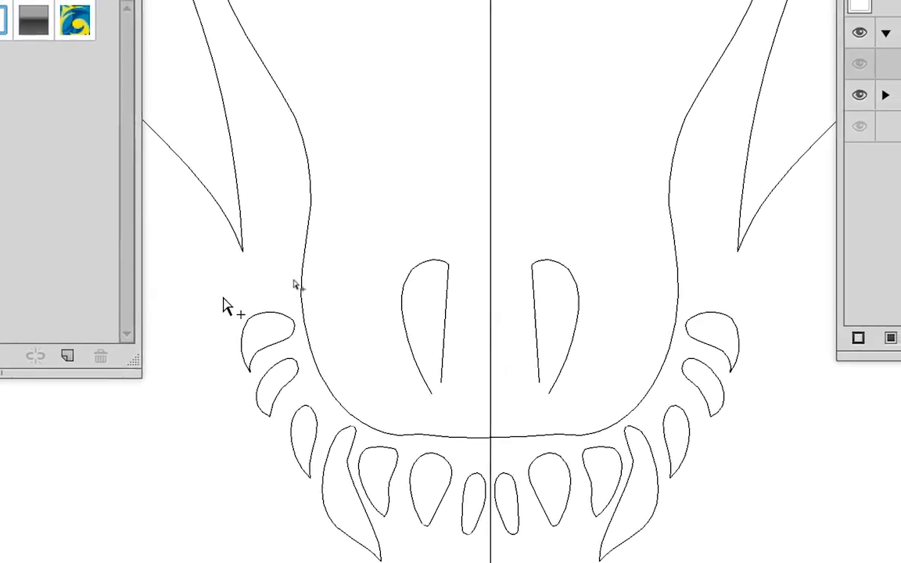
Select all the teeth shapes around the muzzle on both sides of the symmetry guide.
{"action": "left_click_drag", "start_coordinate": [223, 306], "coordinate": [351, 516]}
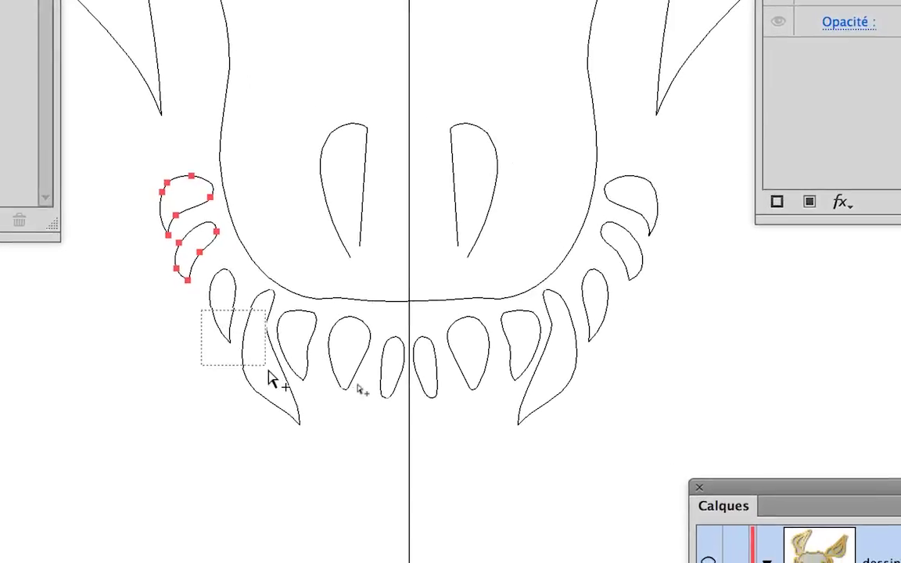
{"action": "left_click_drag", "start_coordinate": [268, 379], "coordinate": [276, 381]}
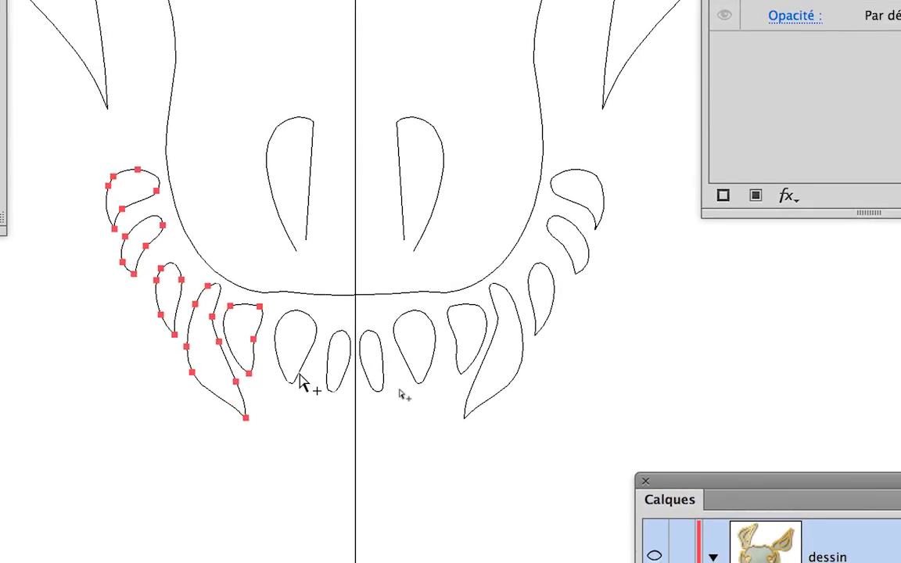
{"action": "left_click", "coordinate": [299, 375], "text": "shift"}
{"action": "left_click_drag", "start_coordinate": [302, 356], "coordinate": [425, 387]}
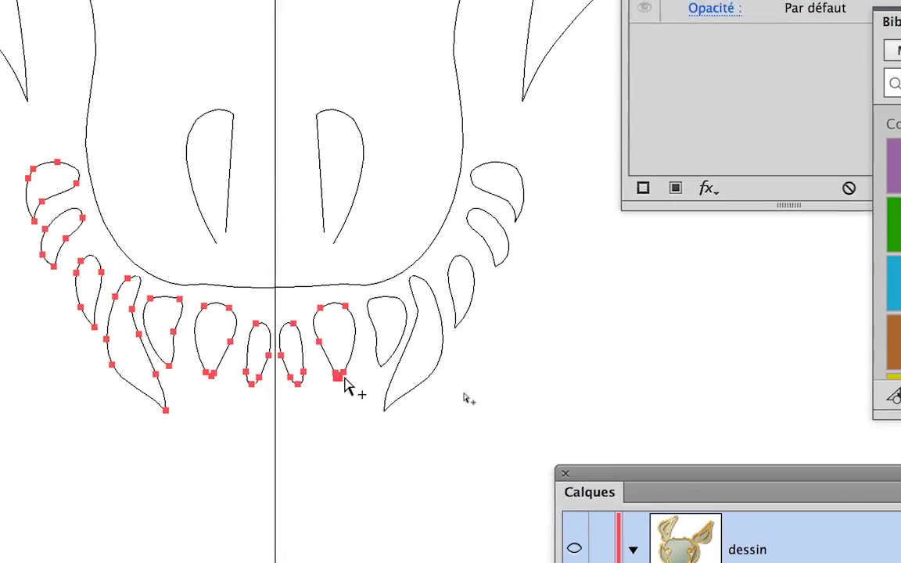
{"action": "left_click", "coordinate": [391, 367], "text": "shift"}
{"action": "left_click", "coordinate": [400, 371], "text": "shift"}
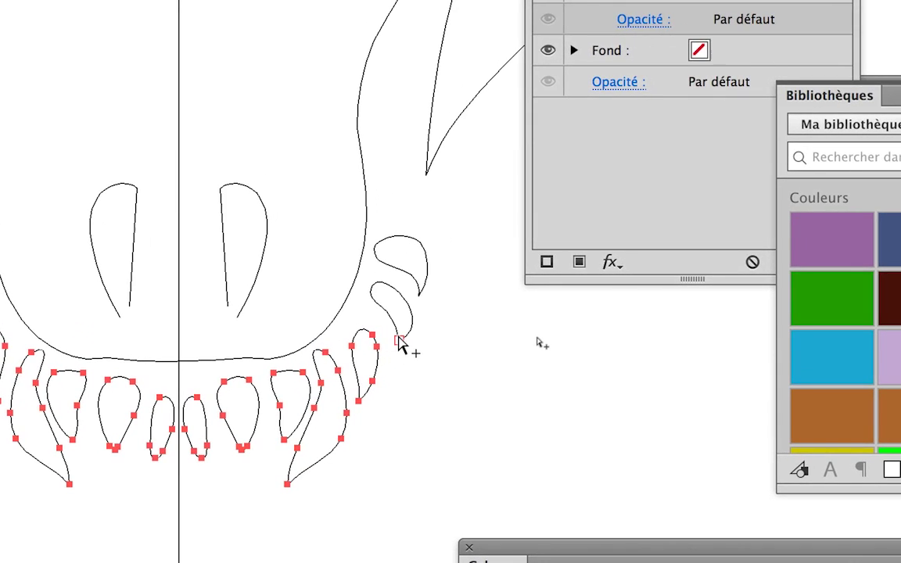
{"action": "left_click", "coordinate": [398, 337], "text": "shift"}
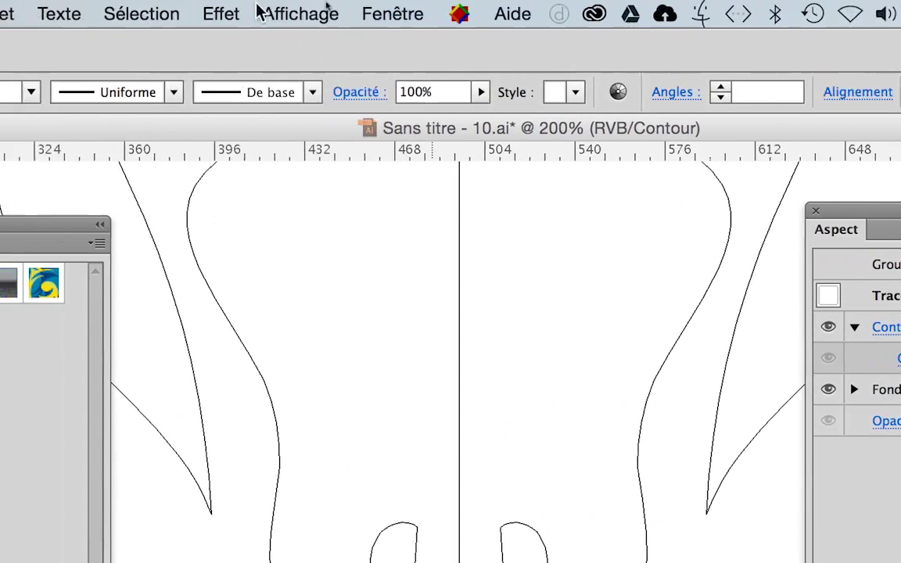
Save the current teeth selection under the name "dents".
{"action": "left_click", "coordinate": [212, 11]}
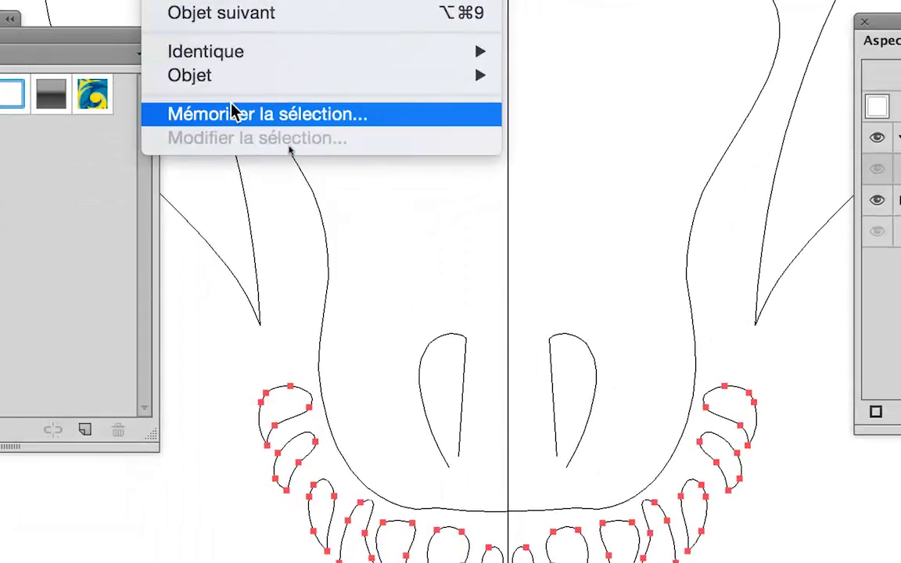
{"action": "left_click", "coordinate": [234, 112]}
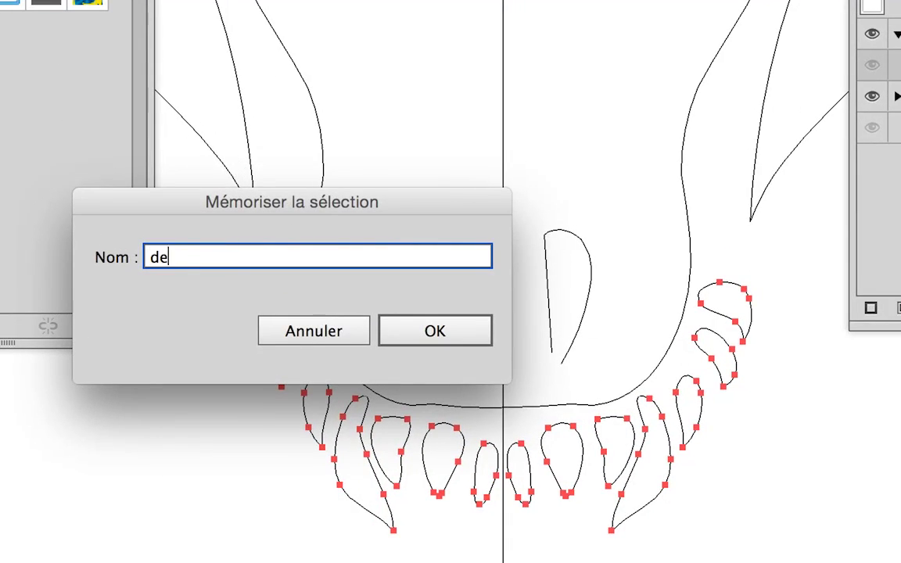
{"action": "type", "text": "dents"}
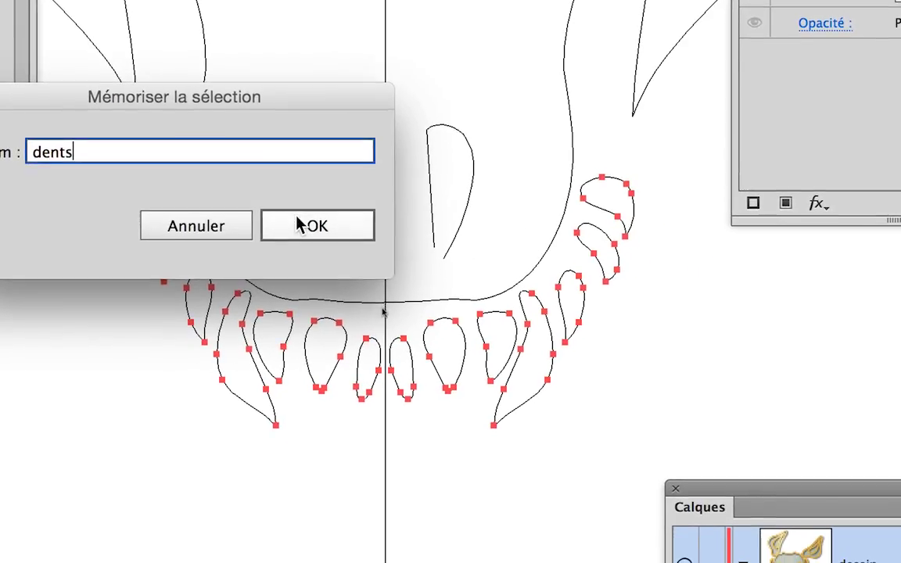
{"action": "left_click", "coordinate": [435, 331]}
Select both nostril shapes completely, on either side of the symmetry guide.
{"action": "left_click_drag", "start_coordinate": [307, 201], "coordinate": [309, 202]}
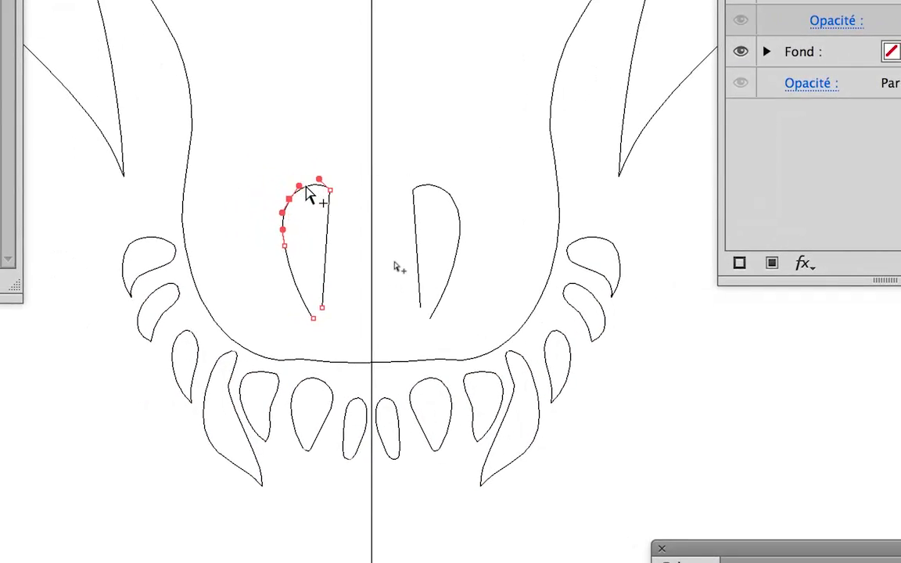
{"action": "left_click", "coordinate": [307, 198]}
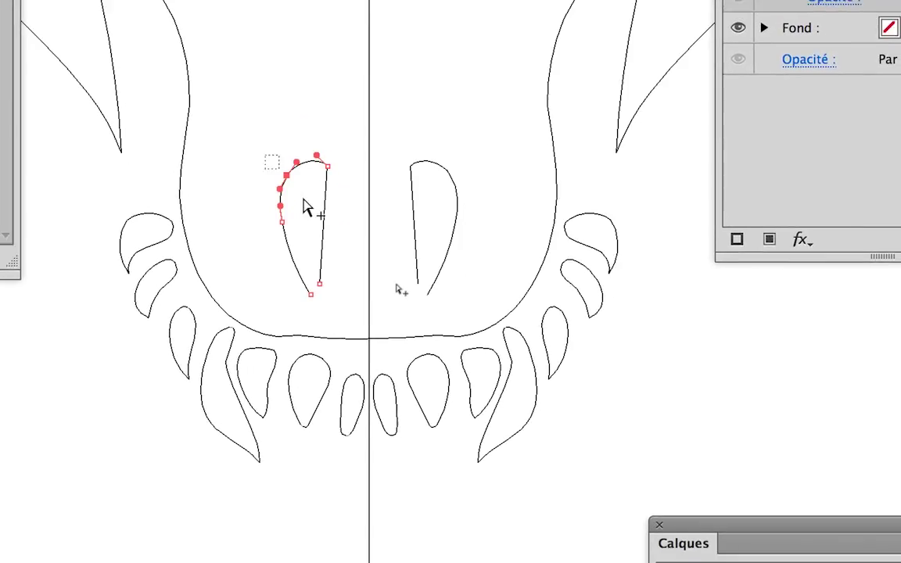
{"action": "left_click_drag", "start_coordinate": [342, 168], "coordinate": [378, 212]}
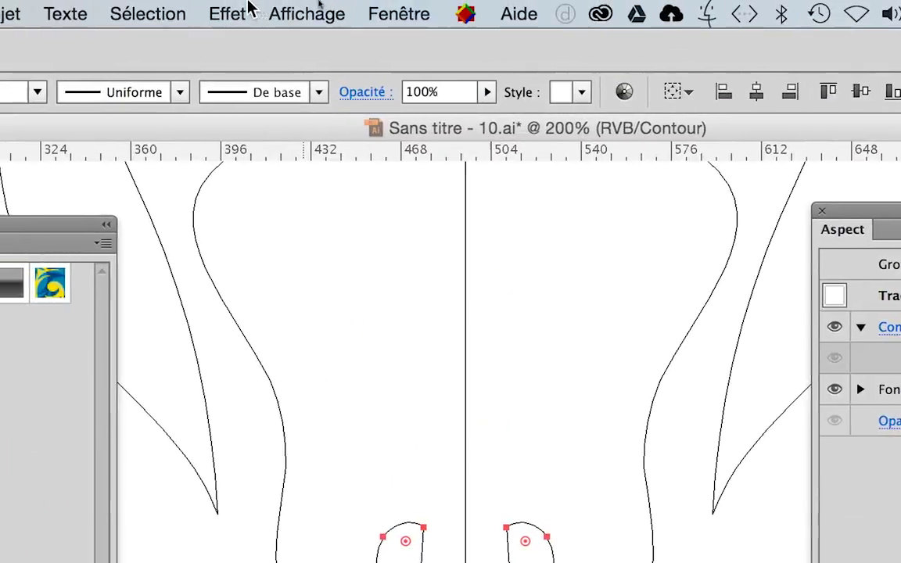
Save the current nostril selection under the name "narines" and deselect everything.
{"action": "left_click", "coordinate": [217, 11]}
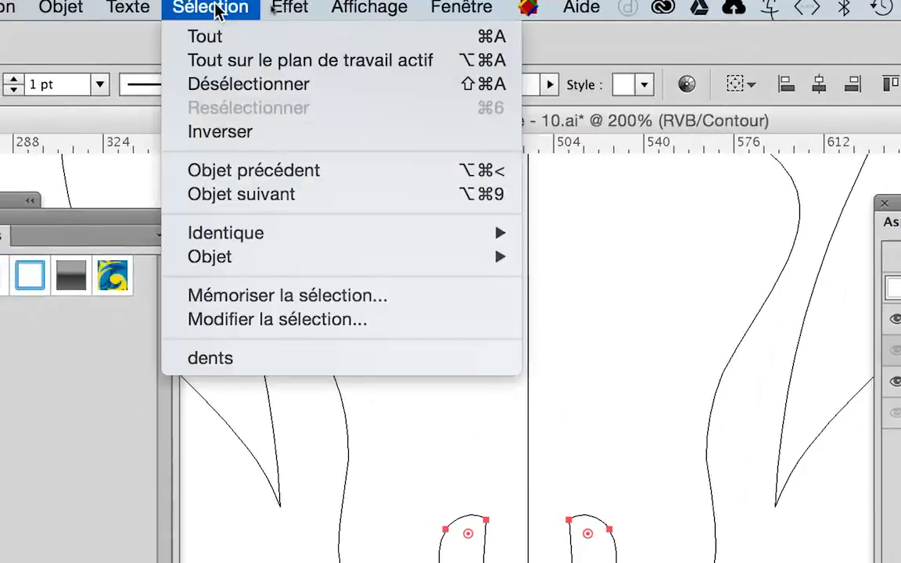
{"action": "left_click", "coordinate": [248, 158]}
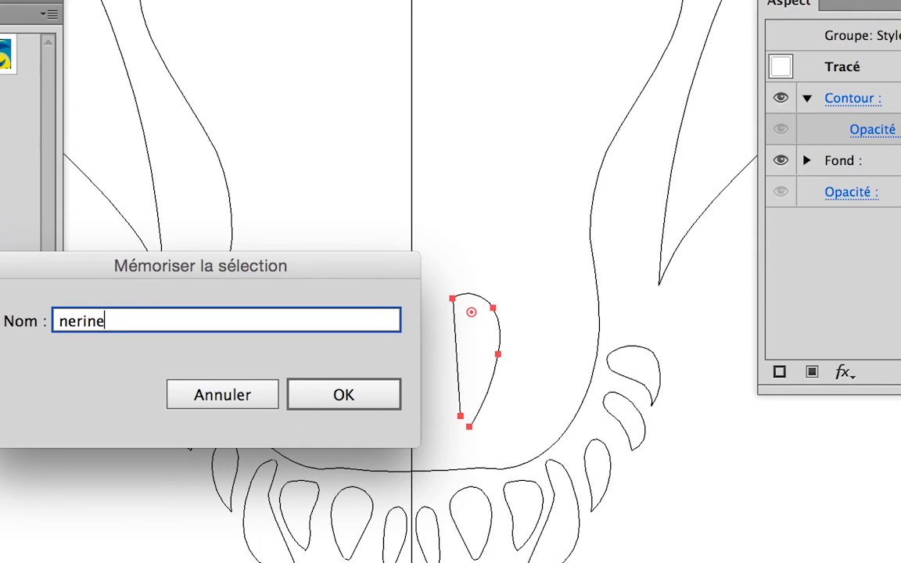
{"action": "type", "text": "nerines"}
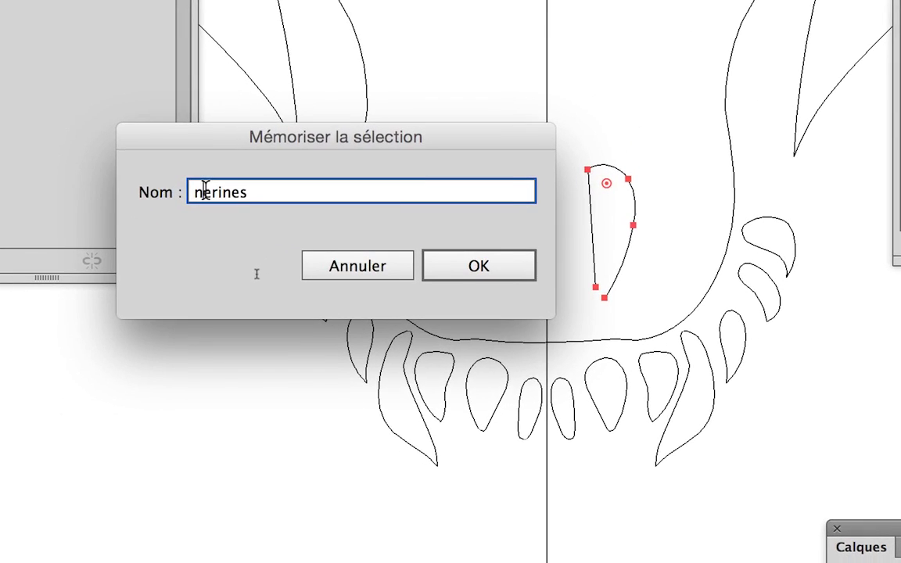
{"action": "left_click", "coordinate": [208, 191]}
{"action": "key", "text": "BackSpace"}
{"action": "type", "text": "a"}
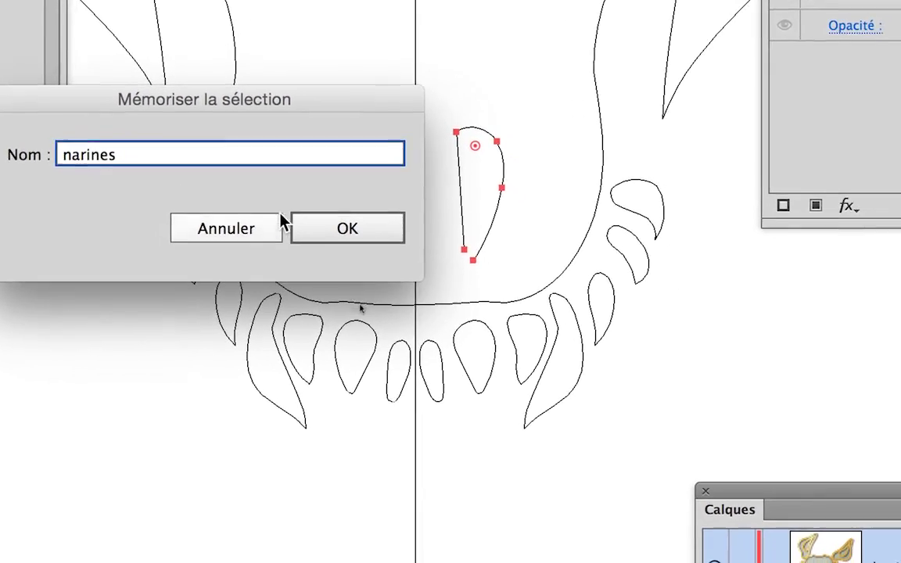
{"action": "key", "text": "Return"}
{"action": "left_click", "coordinate": [291, 225]}
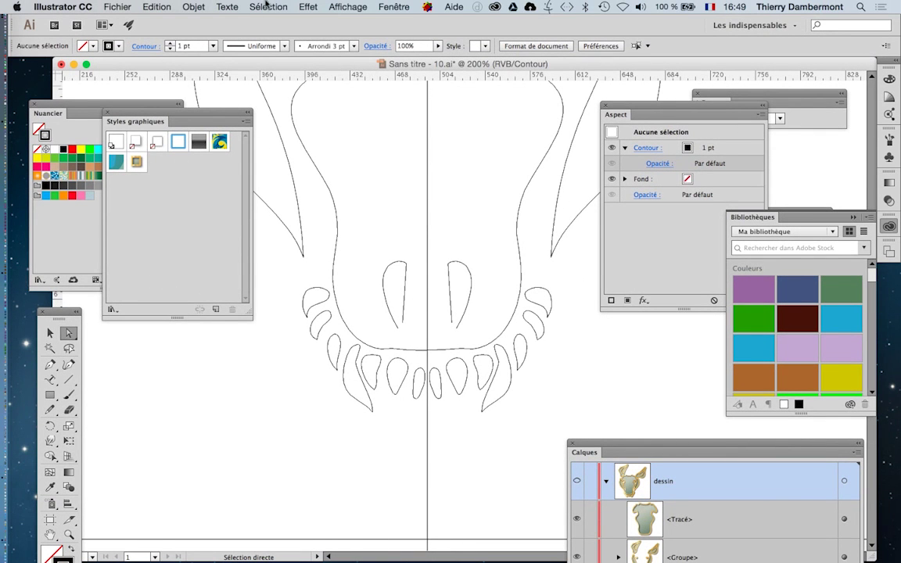
Check both saved selections by recalling "dents" and "narines" in turn.
{"action": "left_click", "coordinate": [268, 6]}
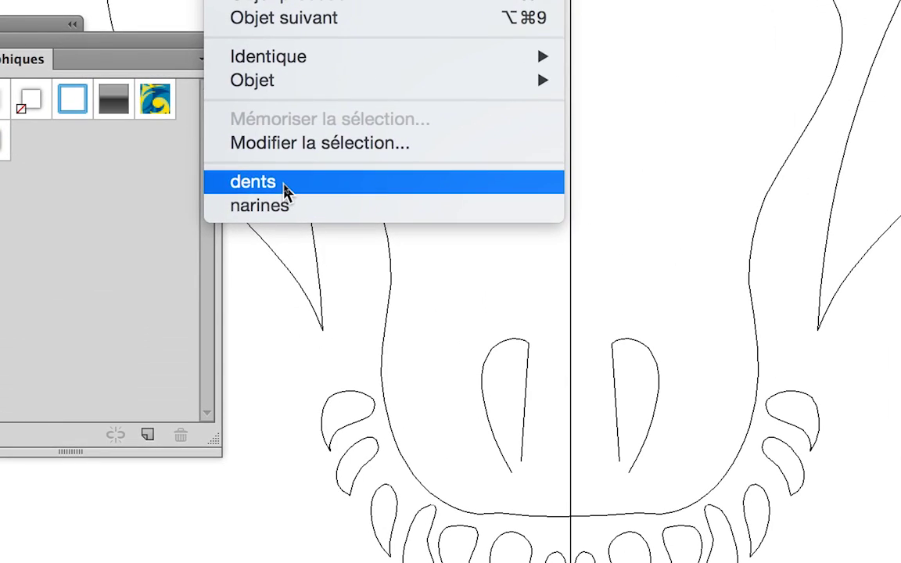
{"action": "left_click", "coordinate": [258, 182]}
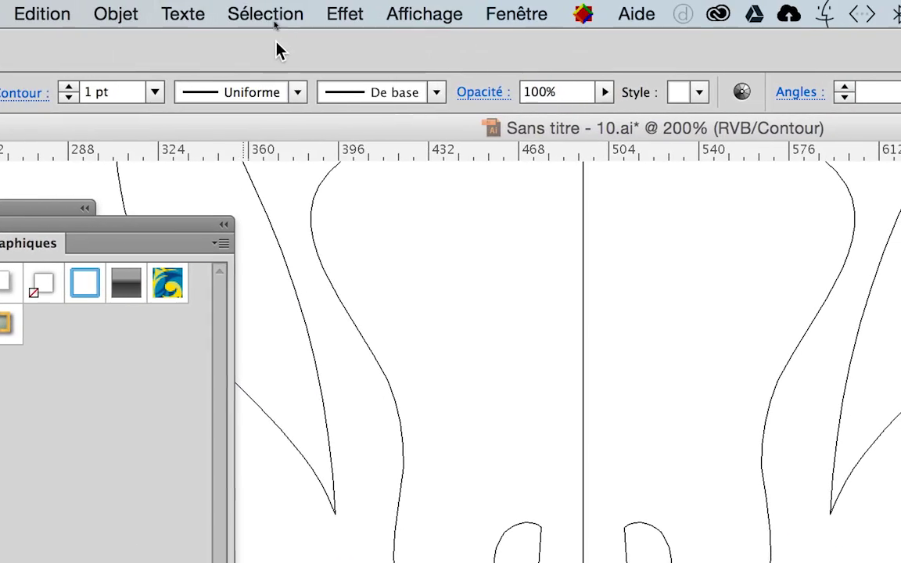
{"action": "left_click", "coordinate": [270, 12]}
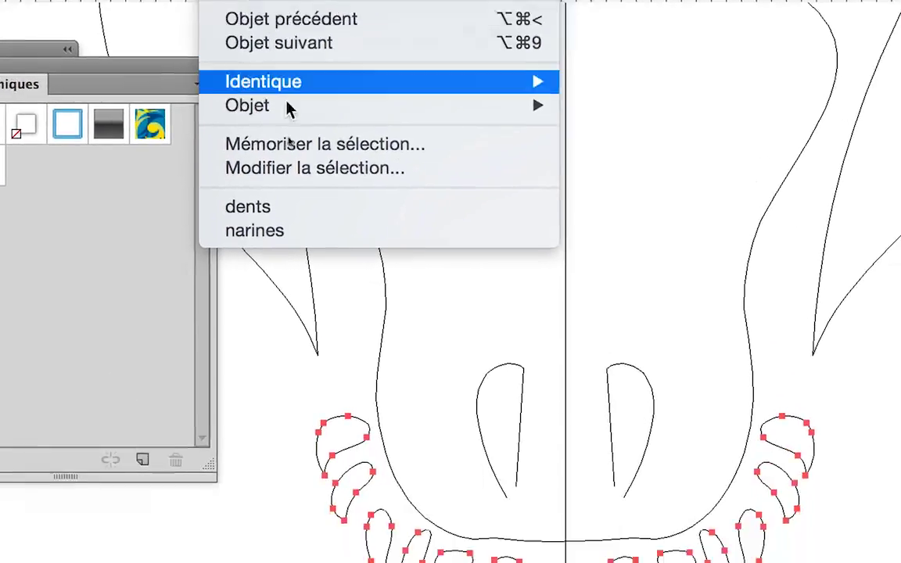
{"action": "left_click", "coordinate": [294, 231]}
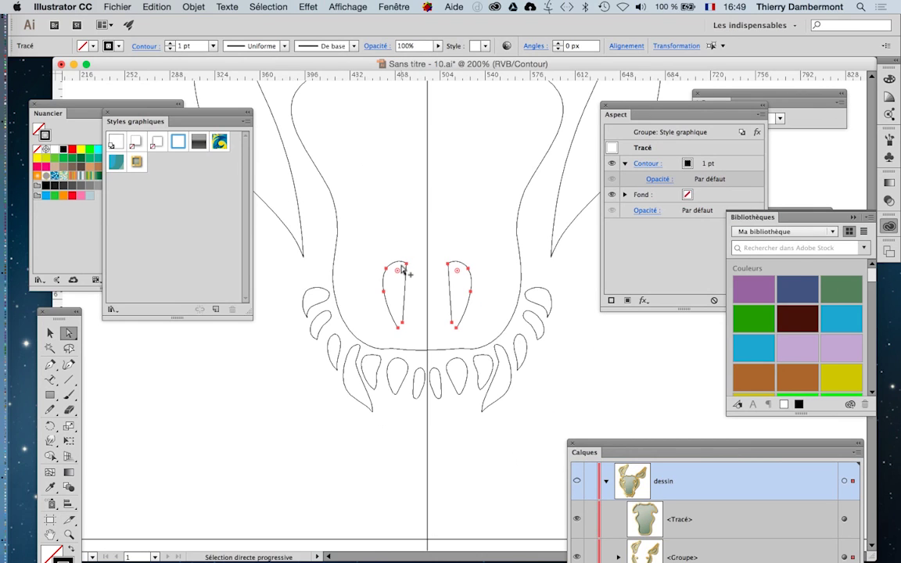
Show the drawing in preview mode at 100% and recall the saved teeth selection "dents".
{"action": "scroll", "coordinate": [401, 266], "scroll_direction": "down", "scroll_amount": 1}
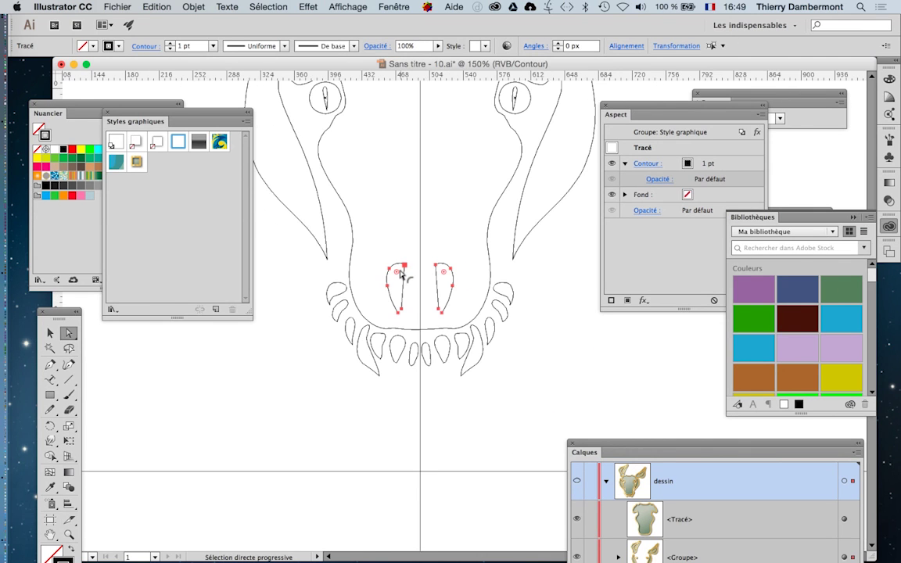
{"action": "scroll", "coordinate": [398, 318], "scroll_direction": "down", "scroll_amount": 1}
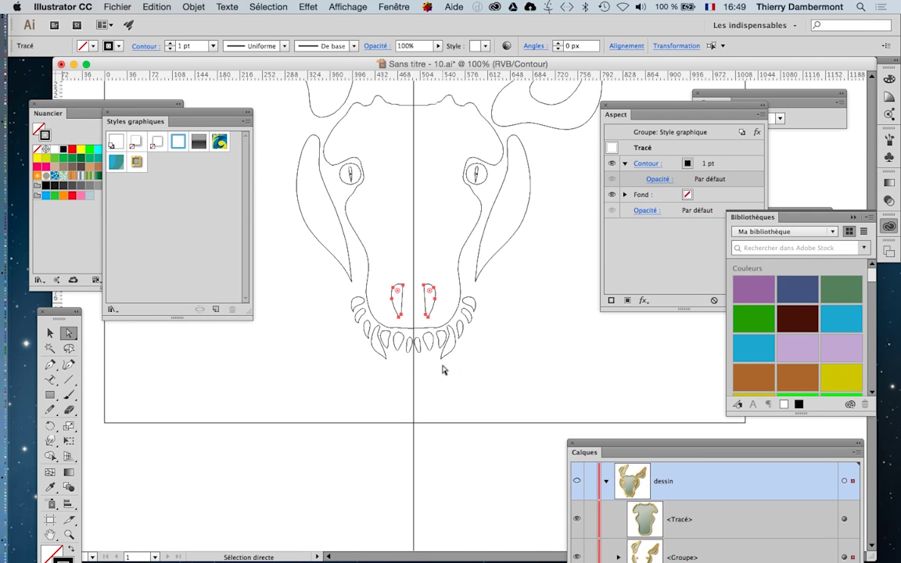
{"action": "left_click", "coordinate": [348, 7]}
{"action": "left_click", "coordinate": [352, 25]}
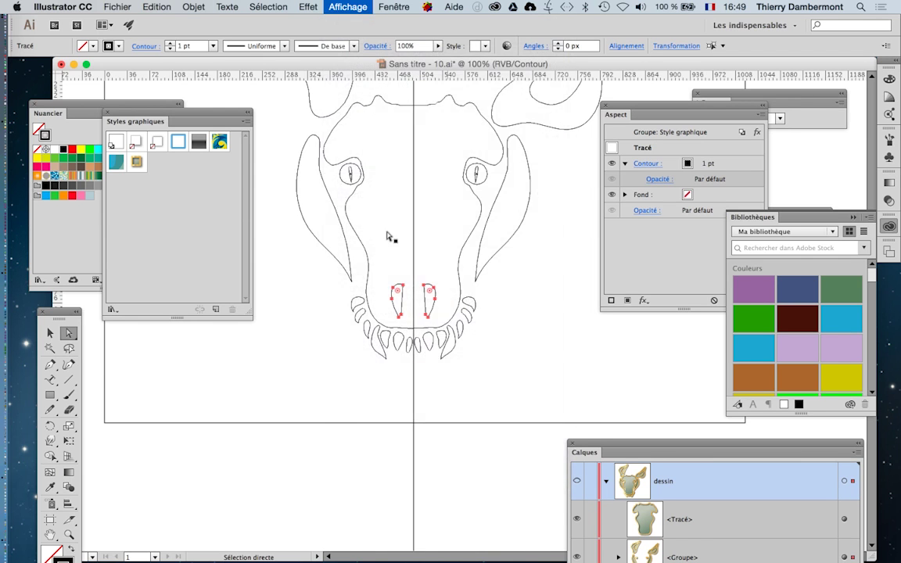
{"action": "left_click", "coordinate": [278, 4]}
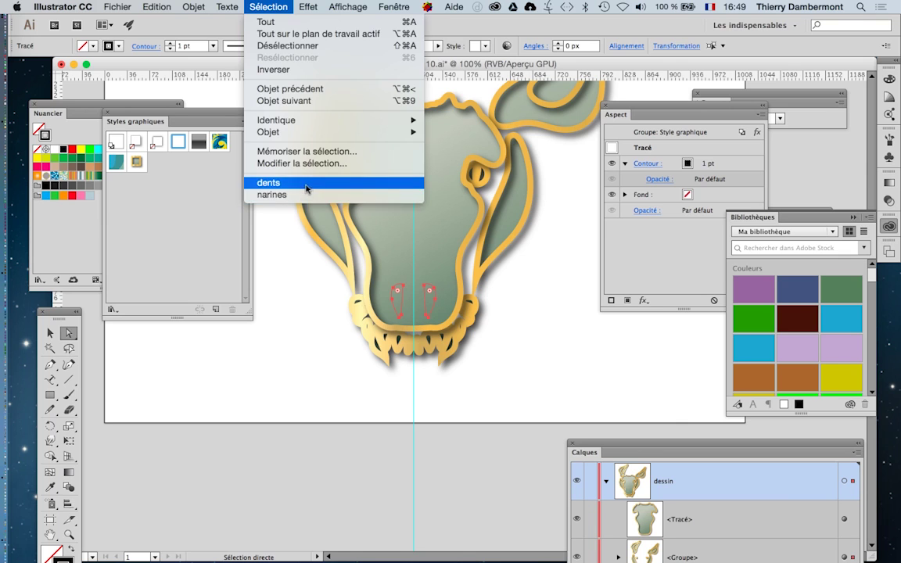
{"action": "left_click", "coordinate": [270, 183]}
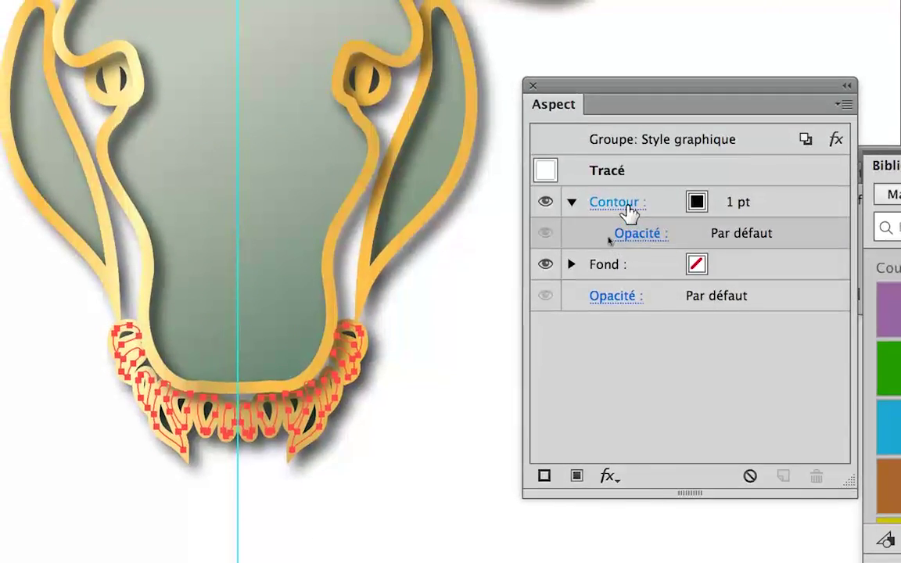
Try a 0 pt stroke weight on the selected teeth and set it back to 1 pt.
{"action": "left_click", "coordinate": [653, 234]}
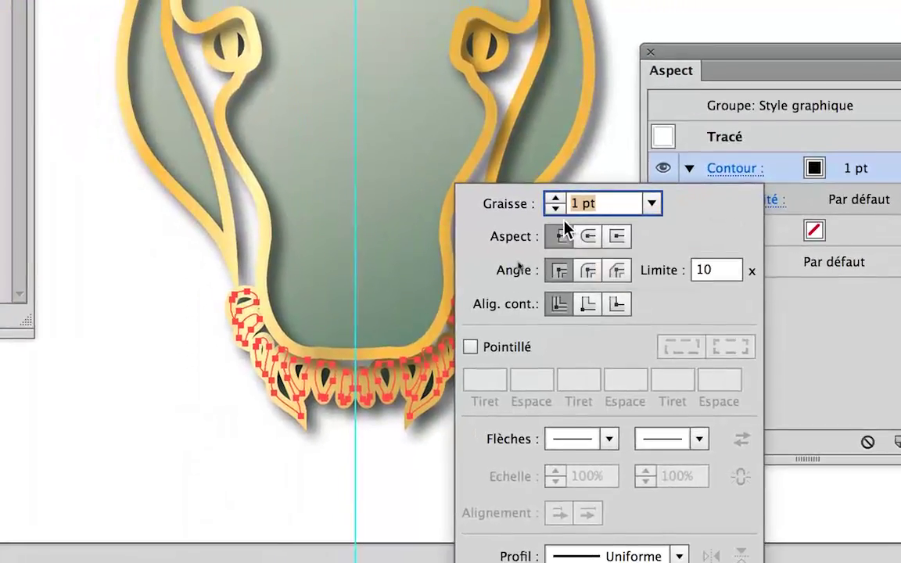
{"action": "left_click", "coordinate": [439, 239]}
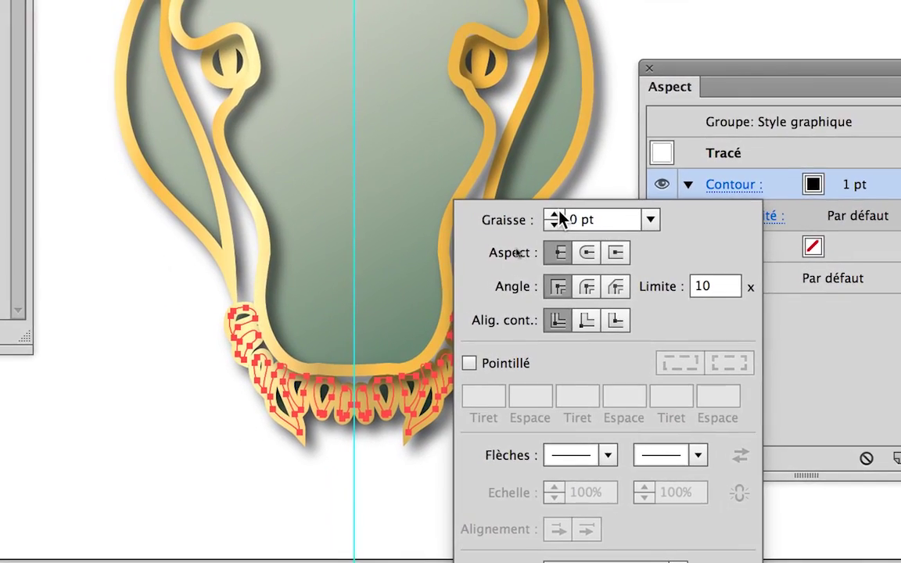
{"action": "left_click", "coordinate": [495, 210]}
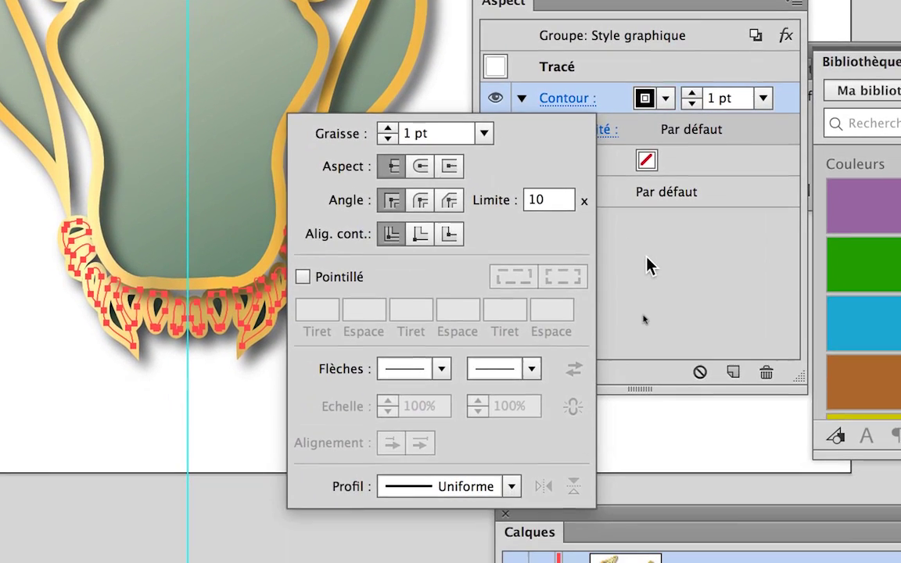
{"action": "left_click", "coordinate": [804, 349]}
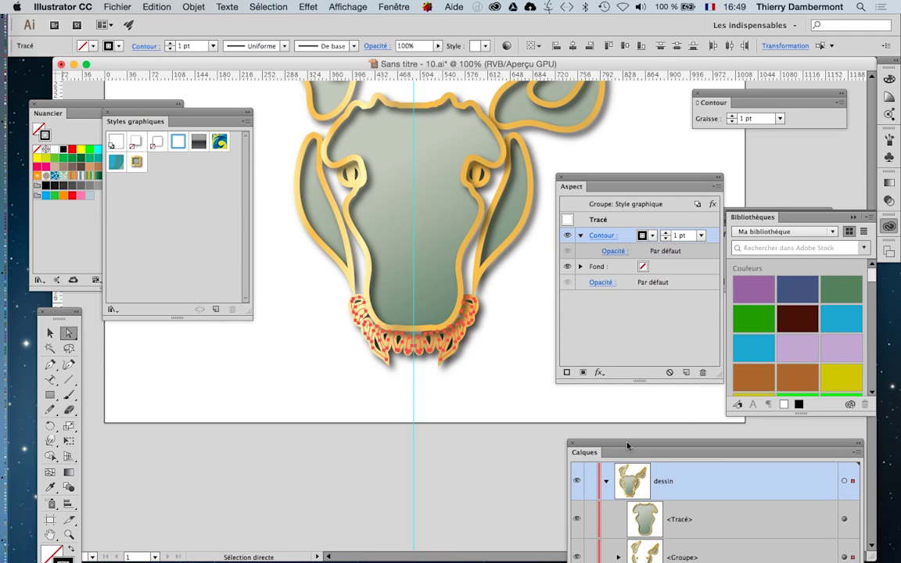
Bring the Calques palette up beside the head, expand the nested groups of the dessin layer and enlarge the palette.
{"action": "left_click_drag", "start_coordinate": [628, 446], "coordinate": [565, 87]}
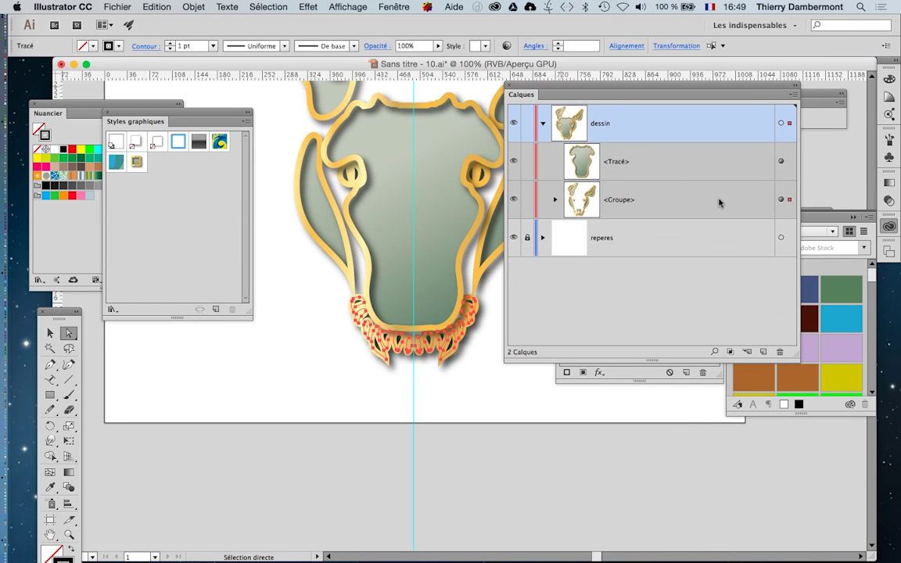
{"action": "left_click", "coordinate": [555, 201]}
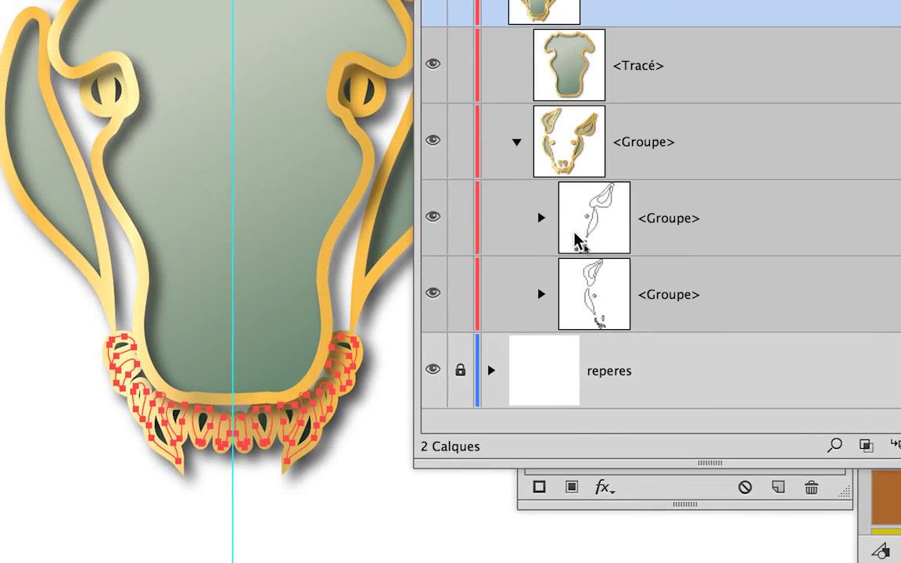
{"action": "left_click", "coordinate": [542, 218]}
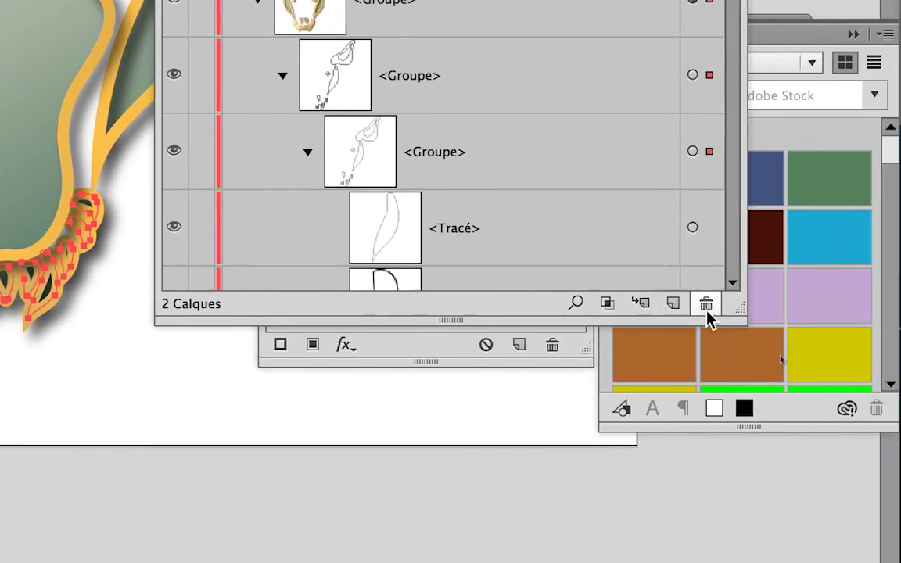
{"action": "left_click_drag", "start_coordinate": [739, 310], "coordinate": [767, 562]}
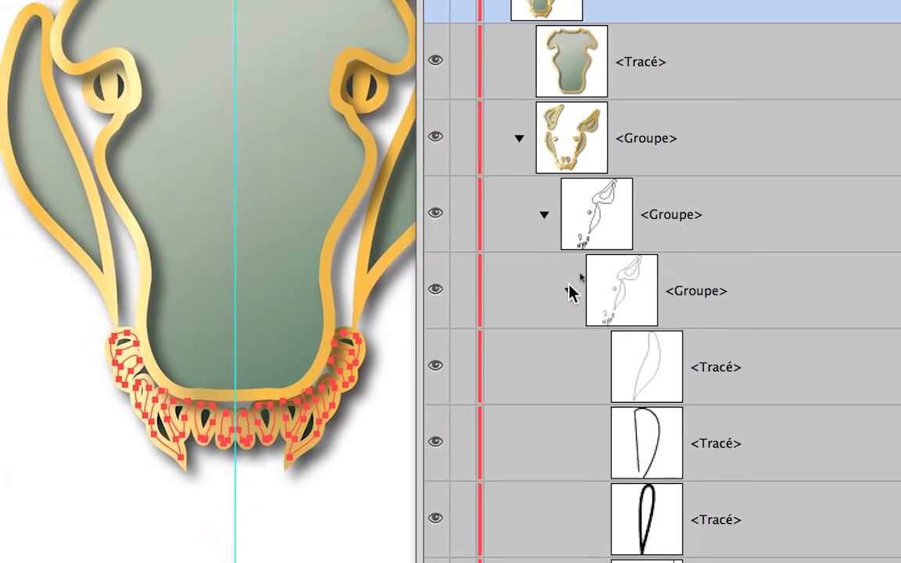
Examine the subgroups nested inside each of the two half-head groups of the dessin layer.
{"action": "left_click", "coordinate": [572, 365]}
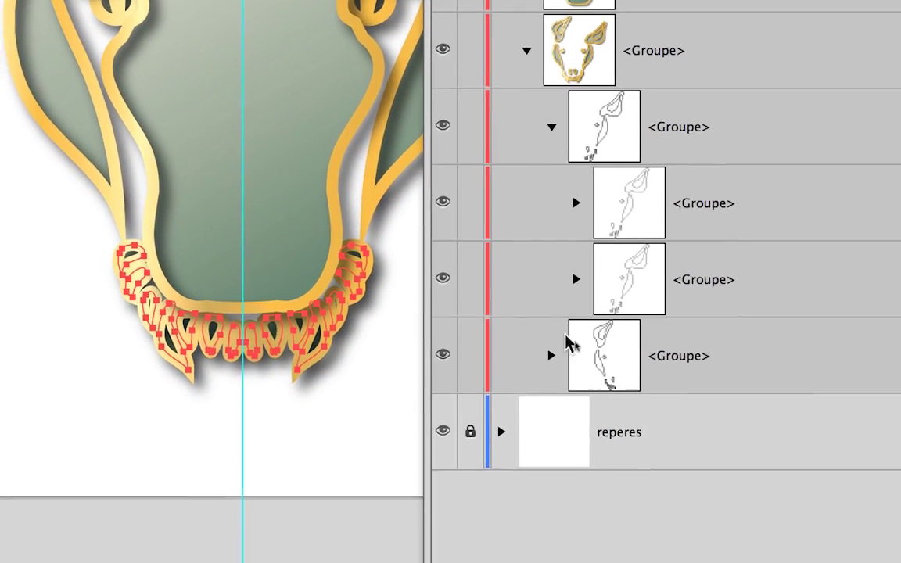
{"action": "left_click", "coordinate": [554, 353]}
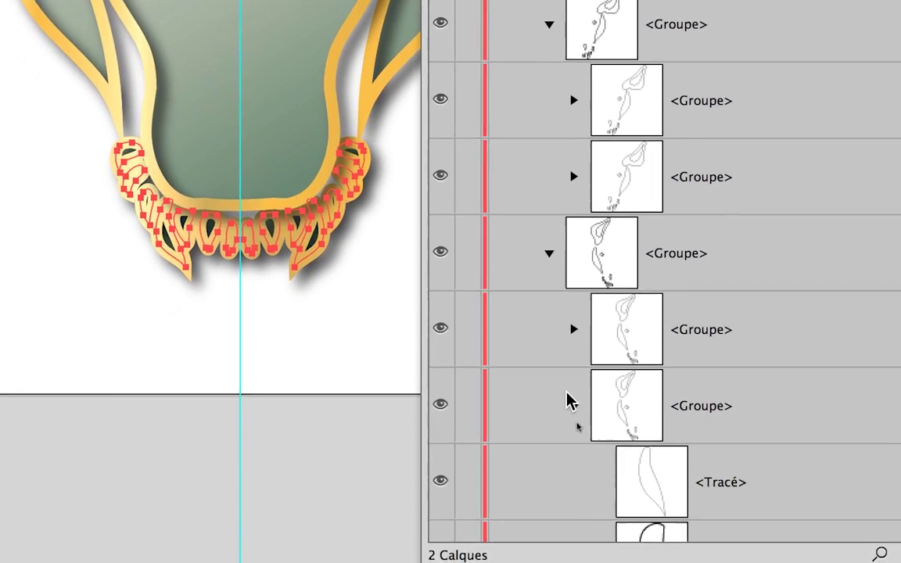
{"action": "left_click", "coordinate": [567, 444]}
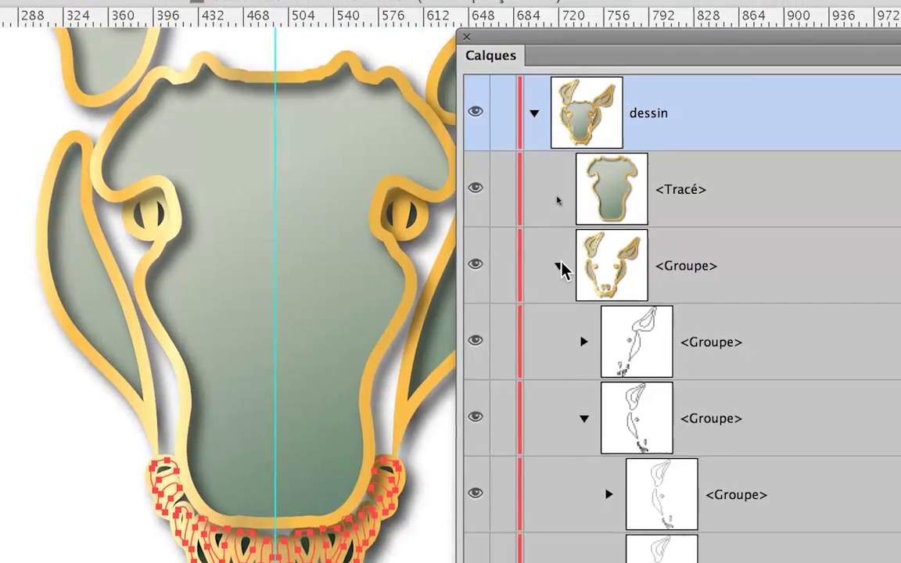
{"action": "left_click", "coordinate": [549, 222]}
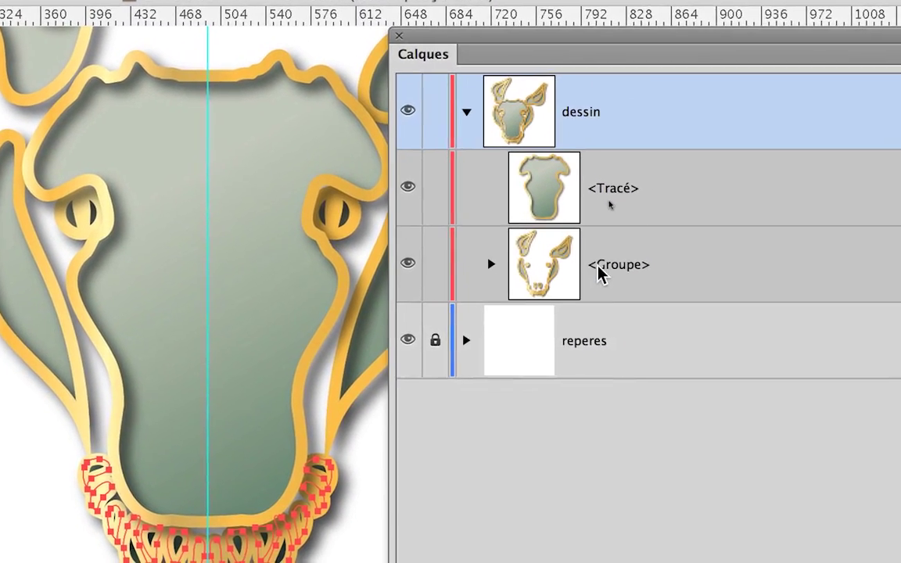
{"action": "left_click", "coordinate": [599, 270]}
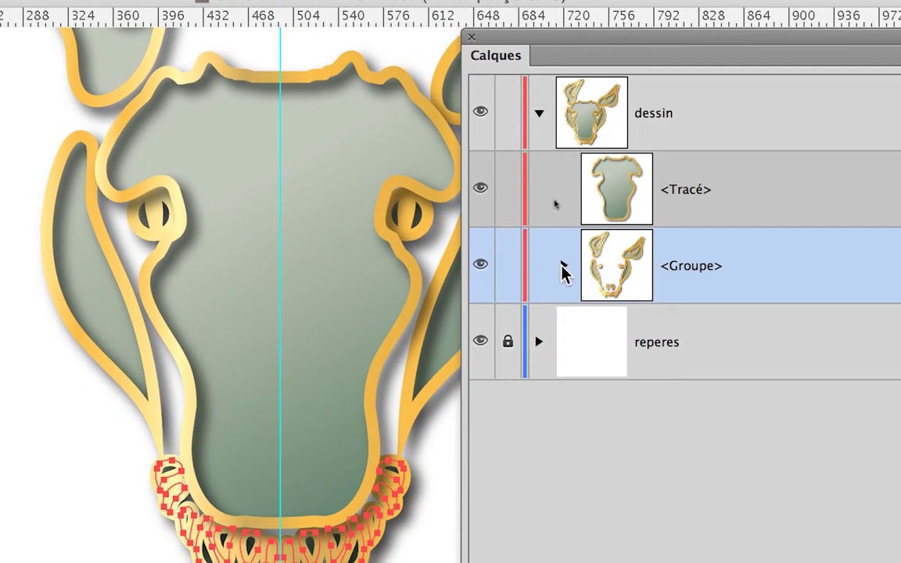
{"action": "left_click", "coordinate": [563, 268]}
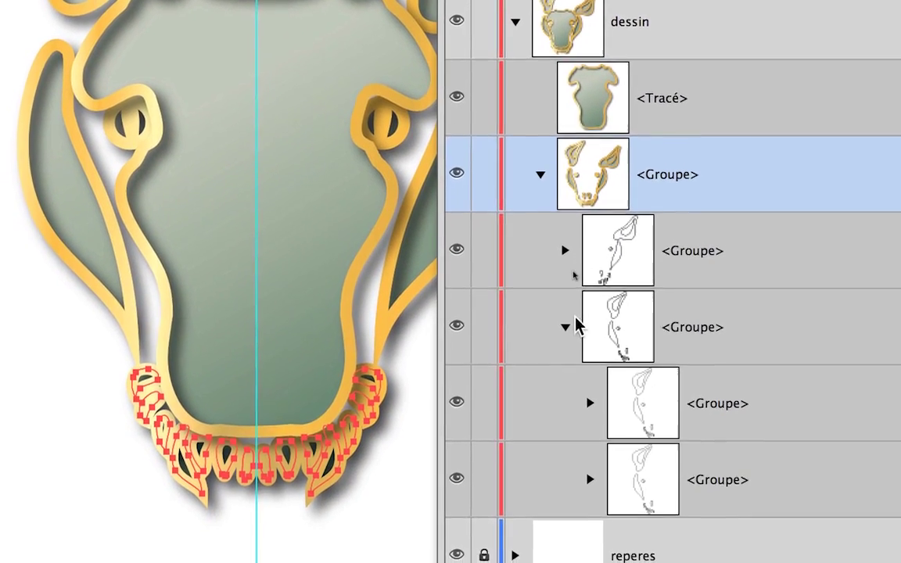
{"action": "left_click", "coordinate": [604, 417]}
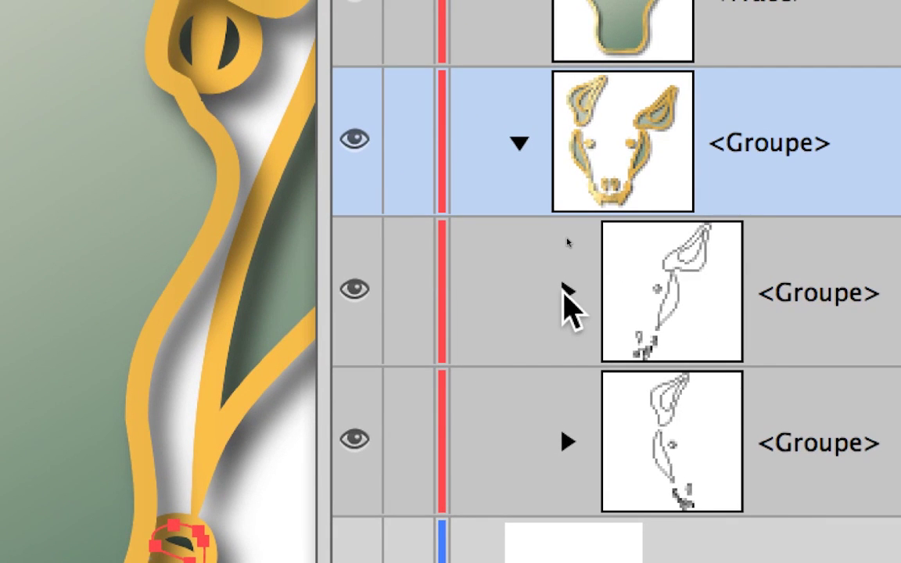
{"action": "left_click", "coordinate": [567, 291]}
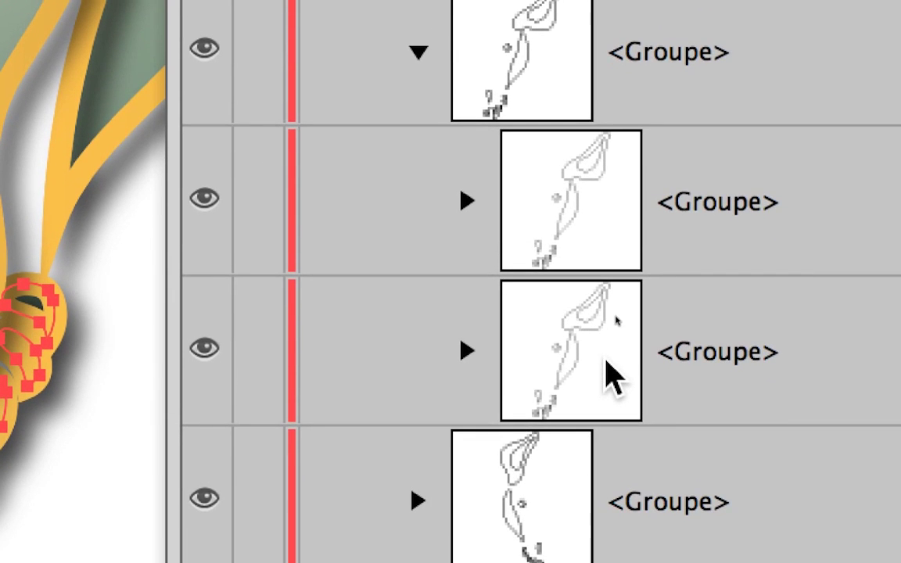
Delete the lower of the two identical subgroups from both the right-half and the left-half group of the head.
{"action": "left_click", "coordinate": [622, 384]}
{"action": "left_click", "coordinate": [612, 348]}
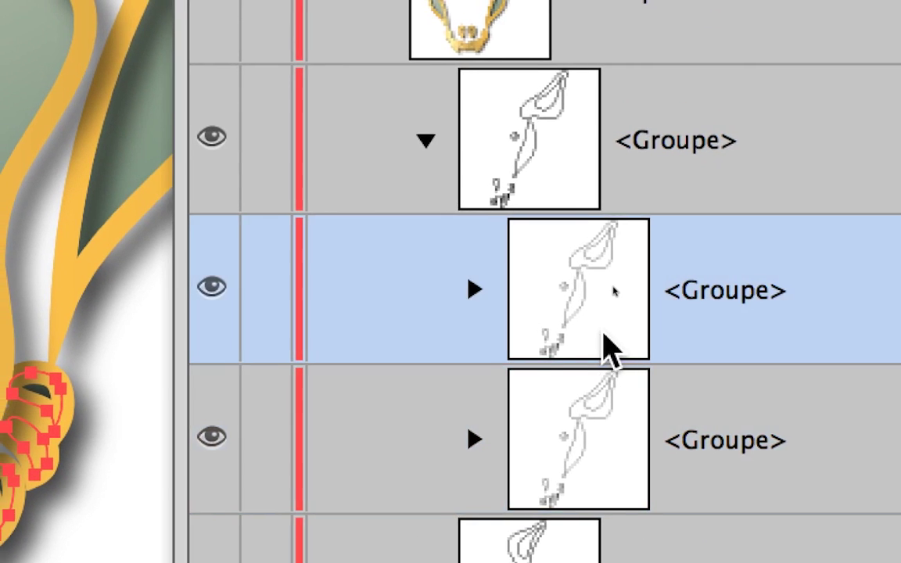
{"action": "left_click", "coordinate": [624, 435]}
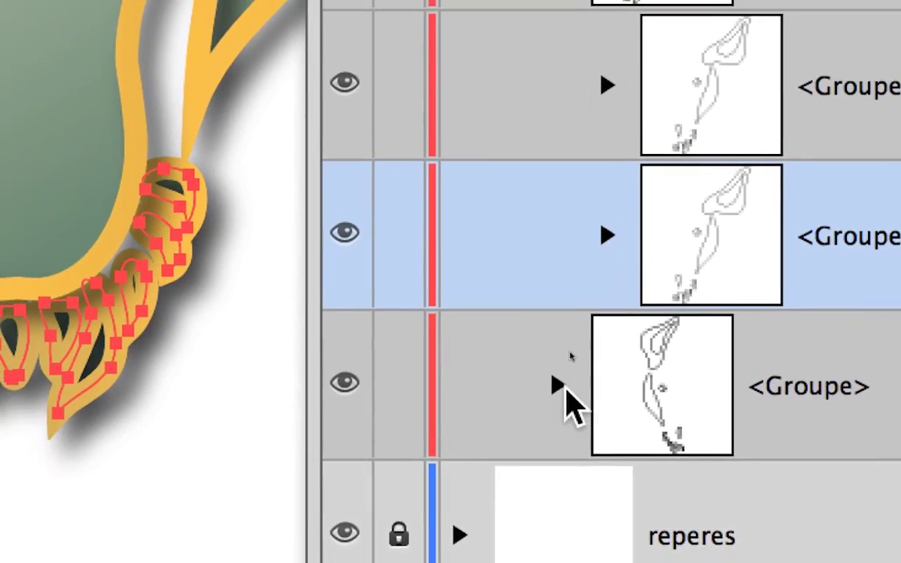
{"action": "left_click", "coordinate": [502, 370]}
{"action": "left_click", "coordinate": [607, 442]}
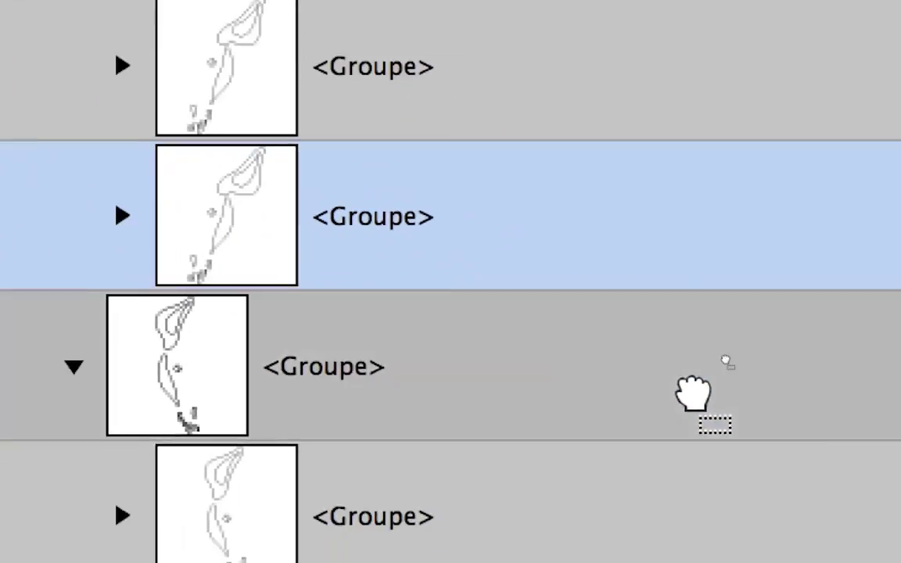
{"action": "left_click_drag", "start_coordinate": [693, 393], "coordinate": [765, 529]}
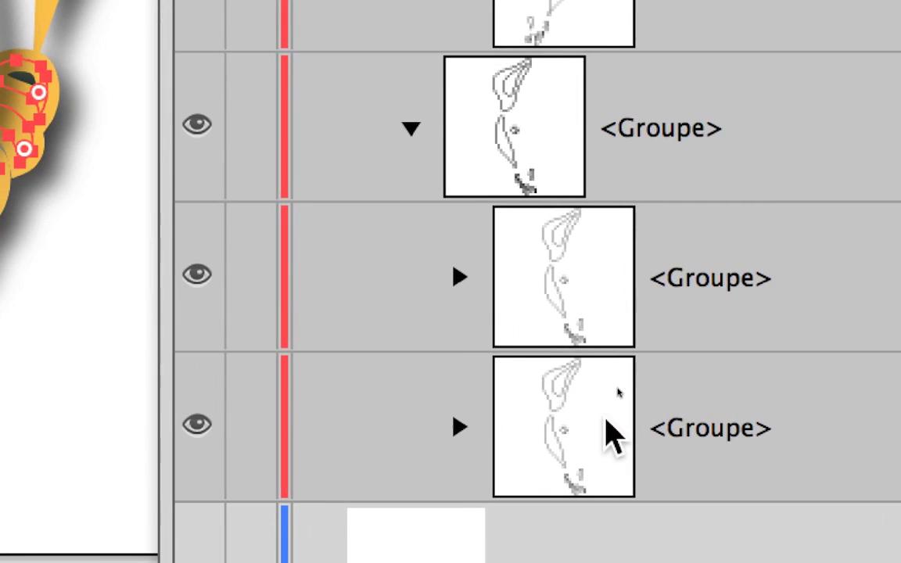
{"action": "left_click", "coordinate": [606, 428]}
{"action": "left_click_drag", "start_coordinate": [596, 434], "coordinate": [757, 525]}
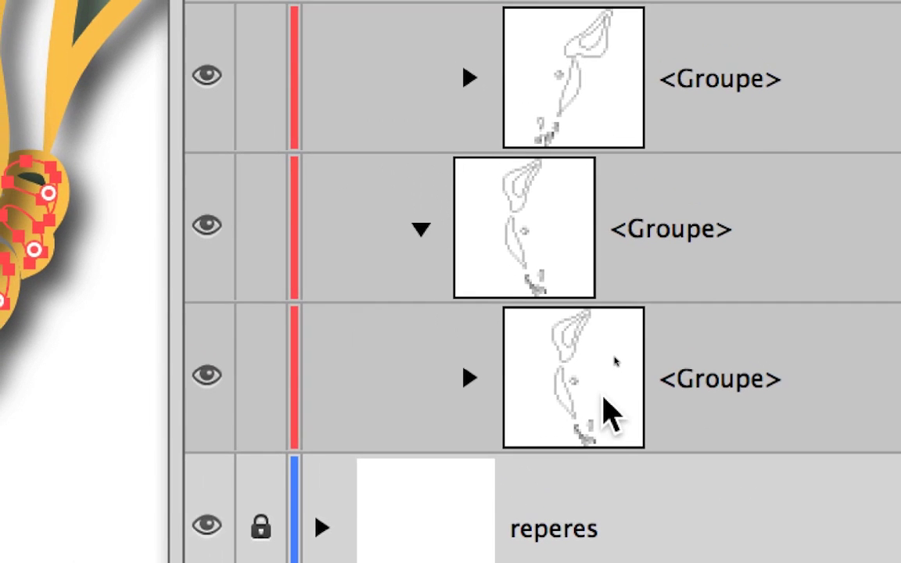
Examine the paths inside the remaining subgroup of each half-head group in the dessin layer.
{"action": "left_click", "coordinate": [586, 402]}
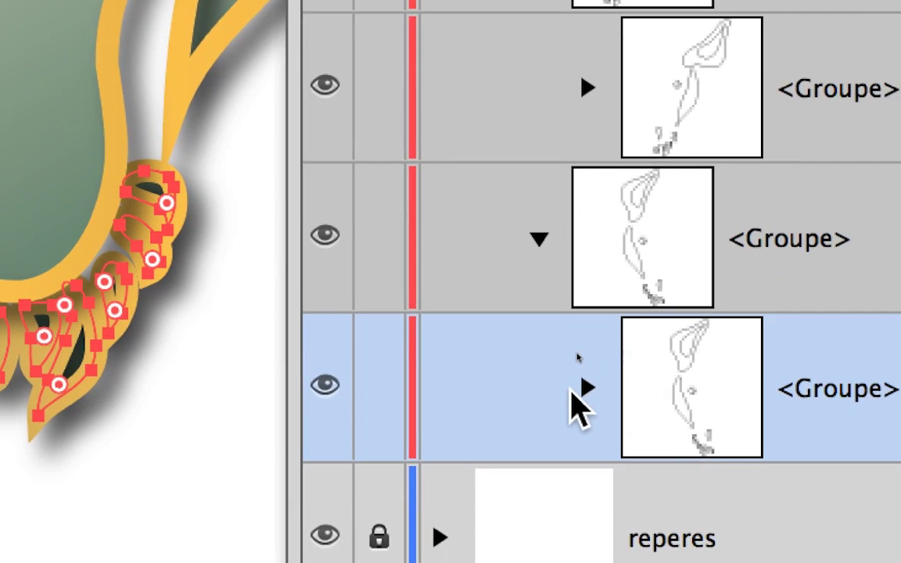
{"action": "left_click", "coordinate": [585, 388]}
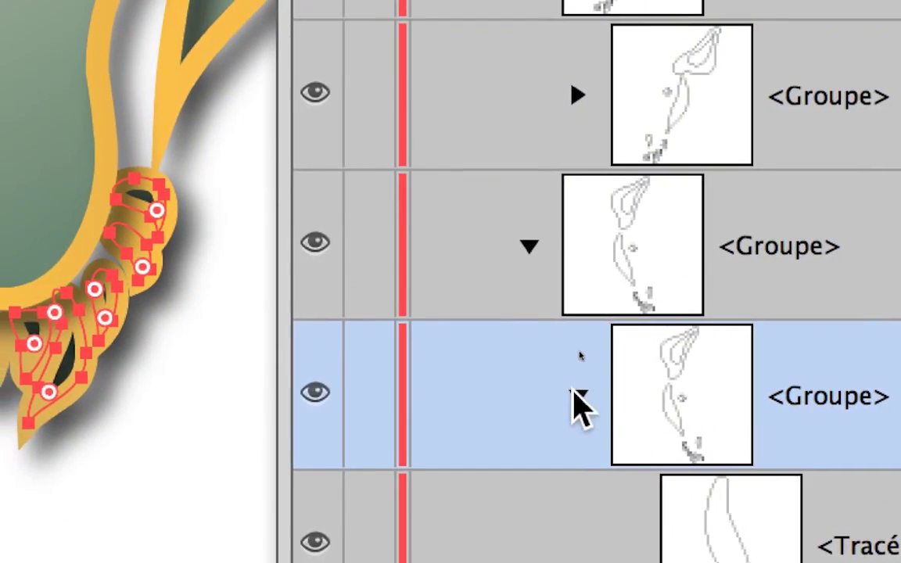
{"action": "left_click", "coordinate": [520, 209]}
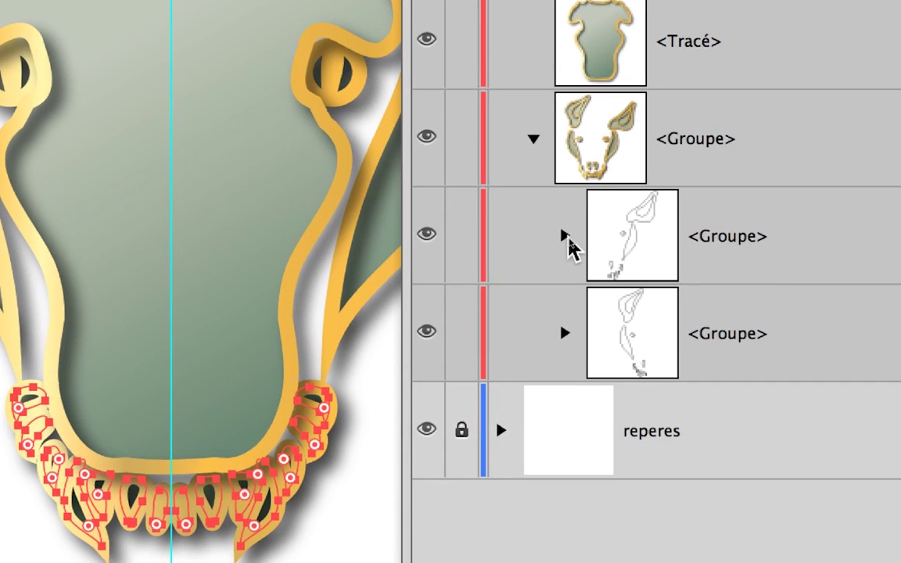
{"action": "left_click", "coordinate": [566, 238]}
{"action": "left_click", "coordinate": [593, 273]}
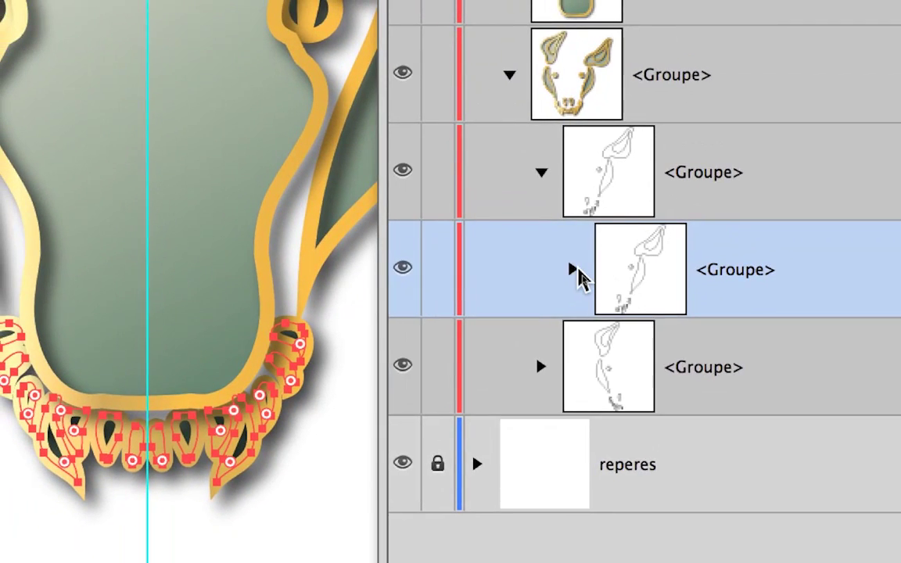
{"action": "left_click", "coordinate": [573, 270]}
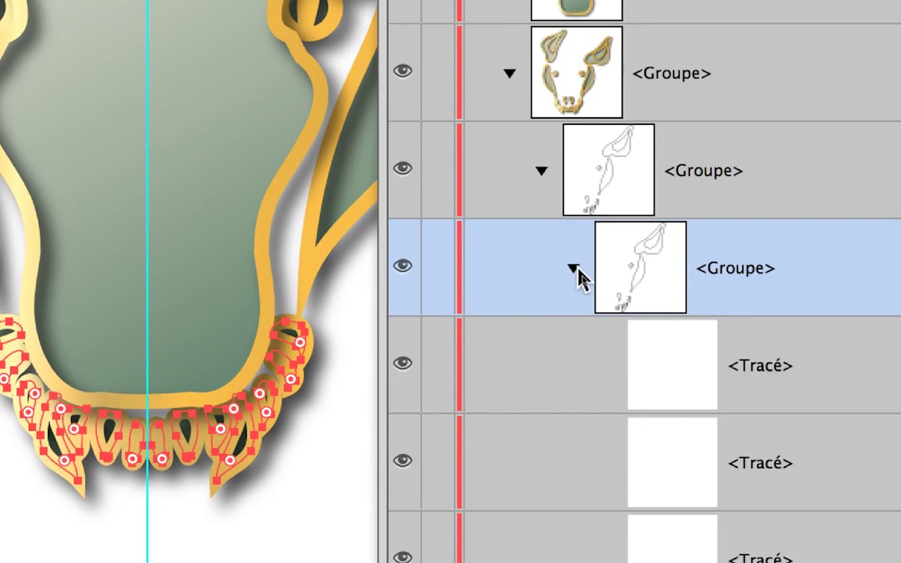
{"action": "left_click", "coordinate": [575, 268]}
{"action": "left_click", "coordinate": [543, 171]}
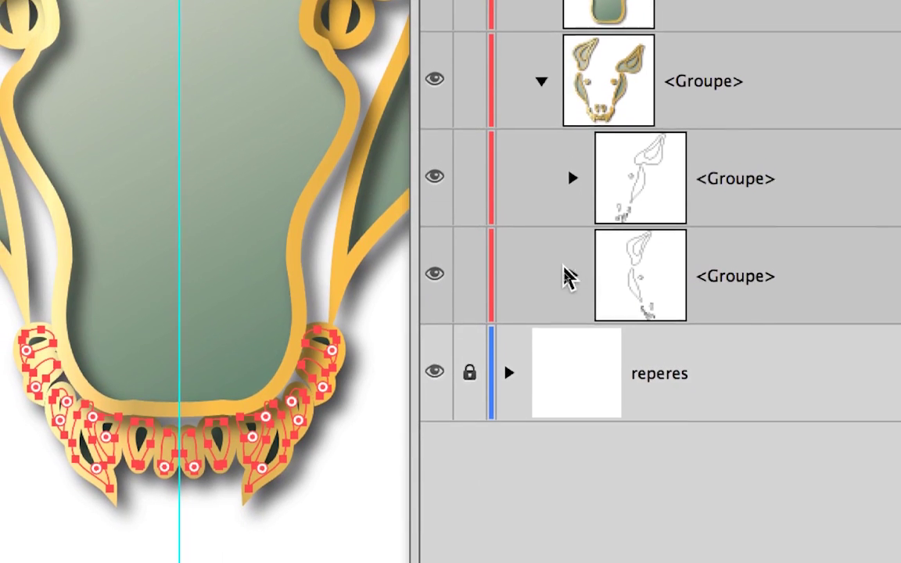
{"action": "left_click", "coordinate": [572, 275]}
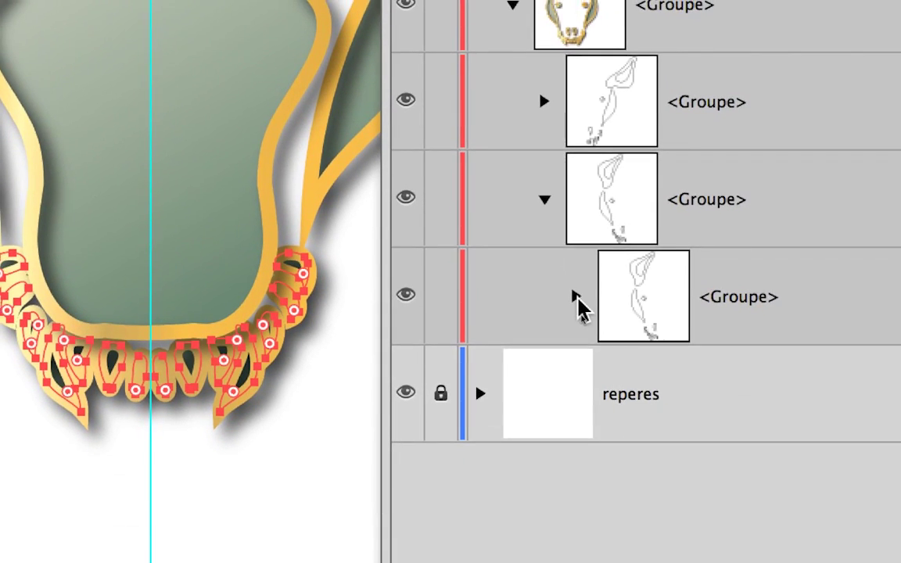
{"action": "left_click", "coordinate": [576, 299]}
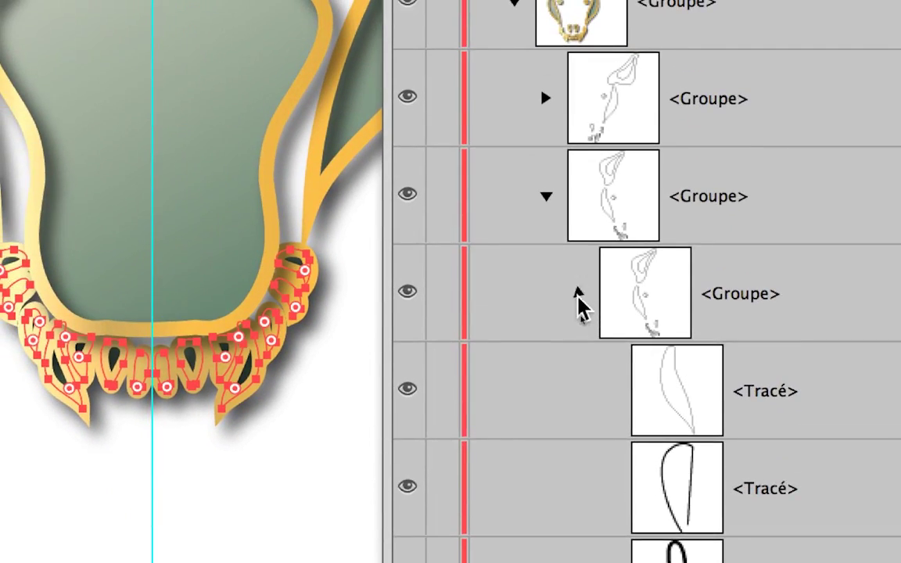
{"action": "left_click", "coordinate": [578, 297]}
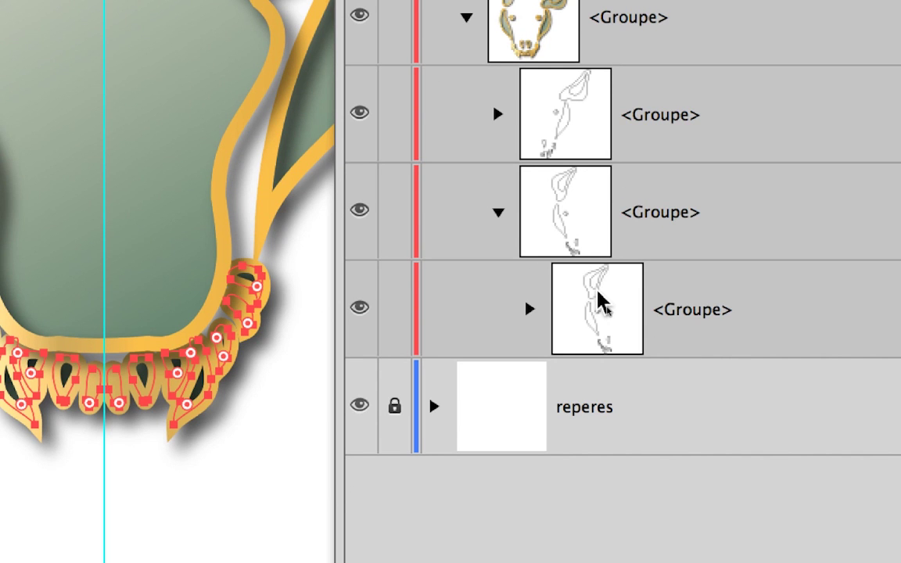
Compare each half-head group with the subgroup nested inside it, keeping both half-head groups expanded.
{"action": "left_click", "coordinate": [602, 301]}
{"action": "left_click", "coordinate": [586, 247]}
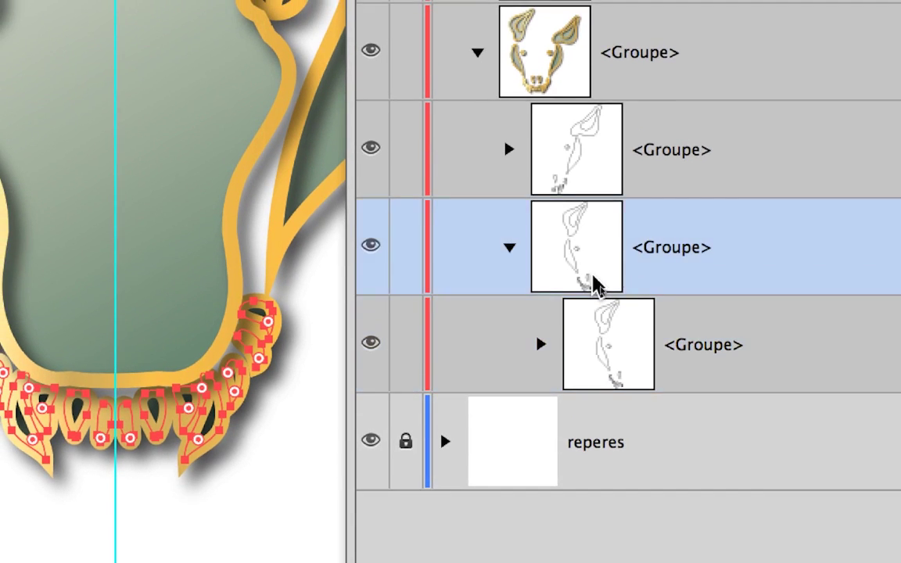
{"action": "left_click", "coordinate": [595, 308]}
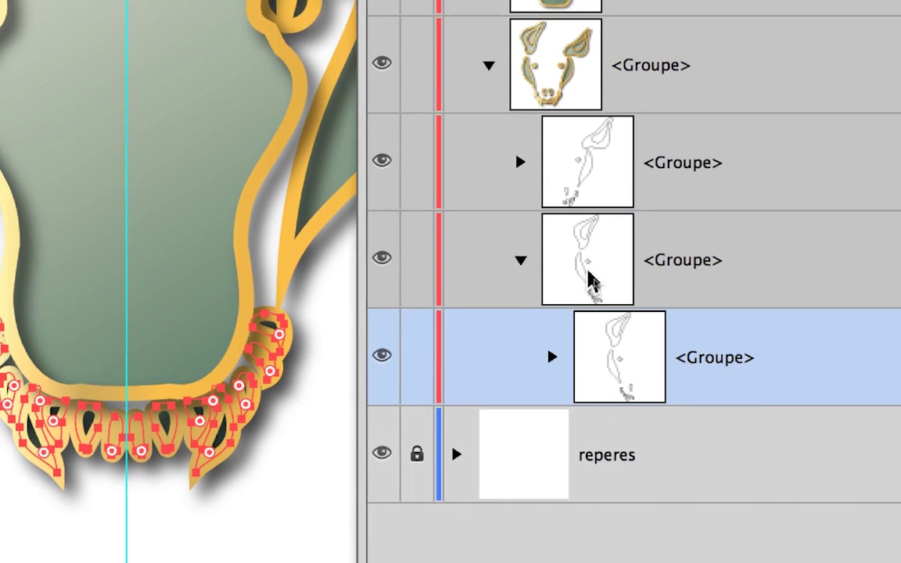
{"action": "left_click", "coordinate": [592, 282]}
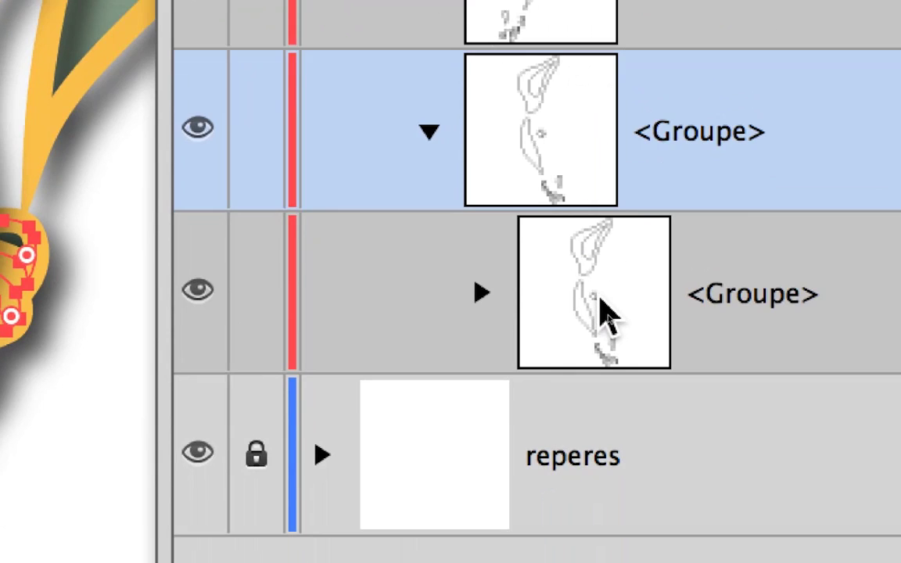
{"action": "left_click", "coordinate": [646, 410]}
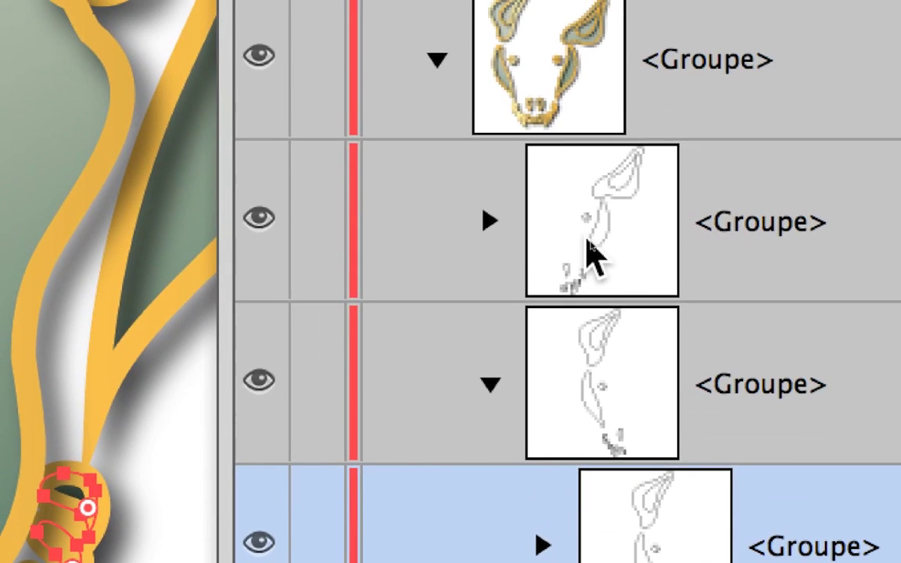
{"action": "left_click", "coordinate": [587, 239]}
{"action": "left_click", "coordinate": [487, 240]}
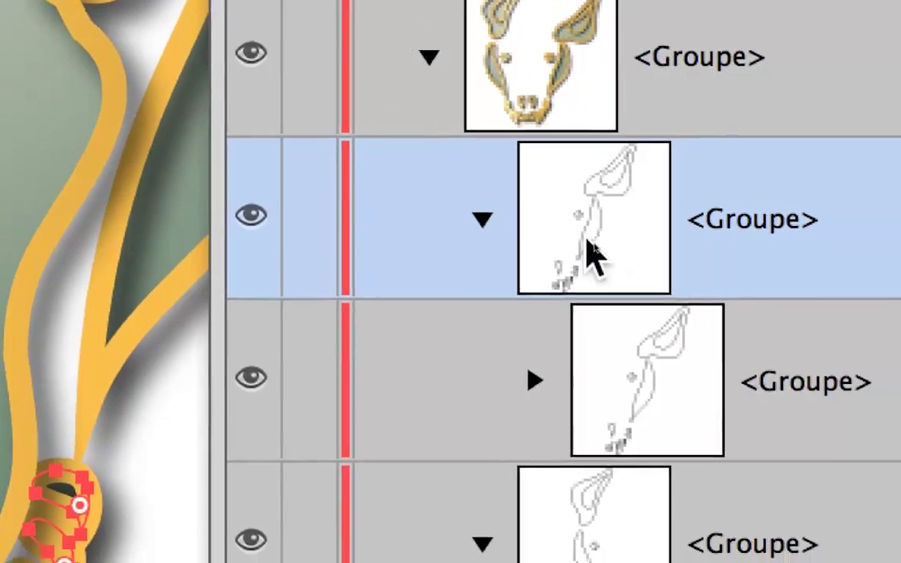
{"action": "left_click", "coordinate": [661, 399]}
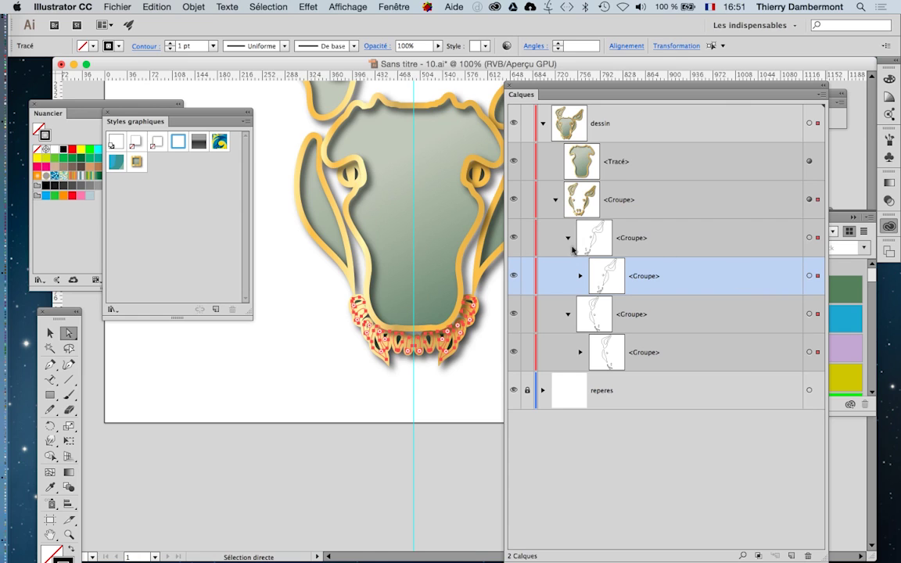
Apply the Ombre portée graphic style to the whole group of ears, eyes, nostrils and teeth, and clear the selection.
{"action": "left_click", "coordinate": [809, 199]}
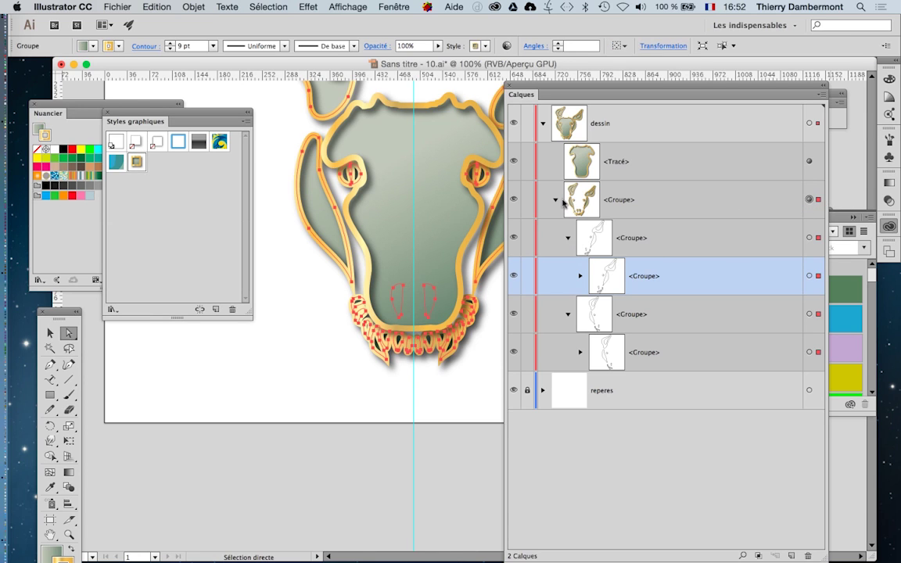
{"action": "left_click", "coordinate": [135, 141]}
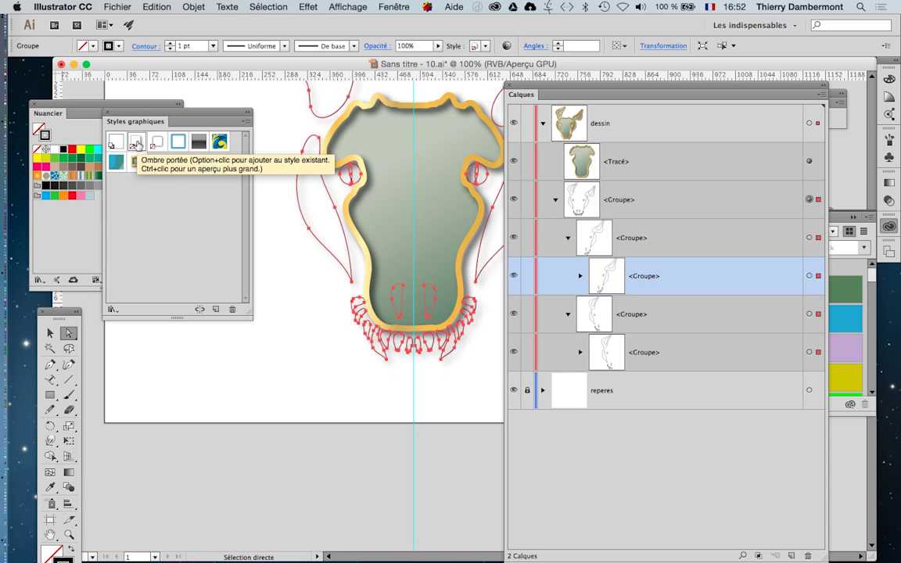
{"action": "left_click_drag", "start_coordinate": [561, 90], "coordinate": [586, 97]}
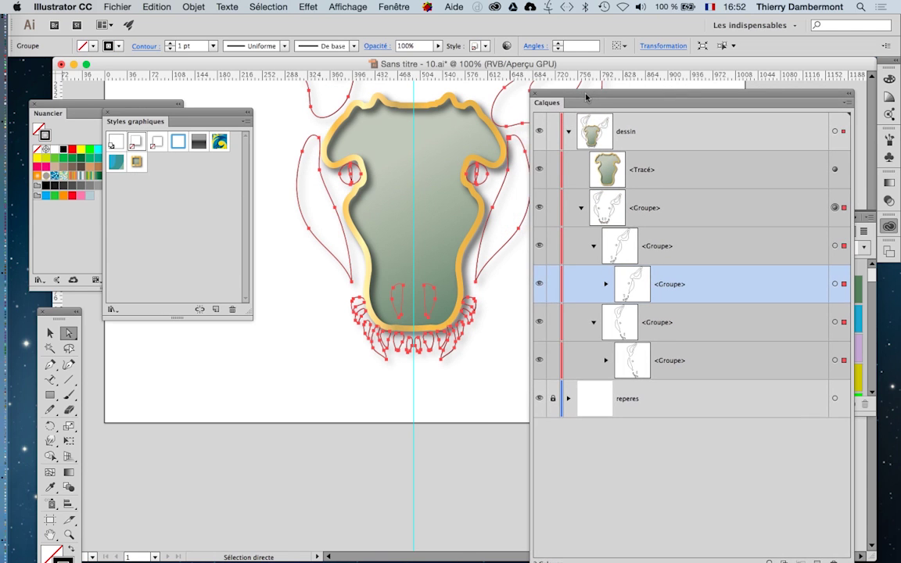
{"action": "key", "text": "v"}
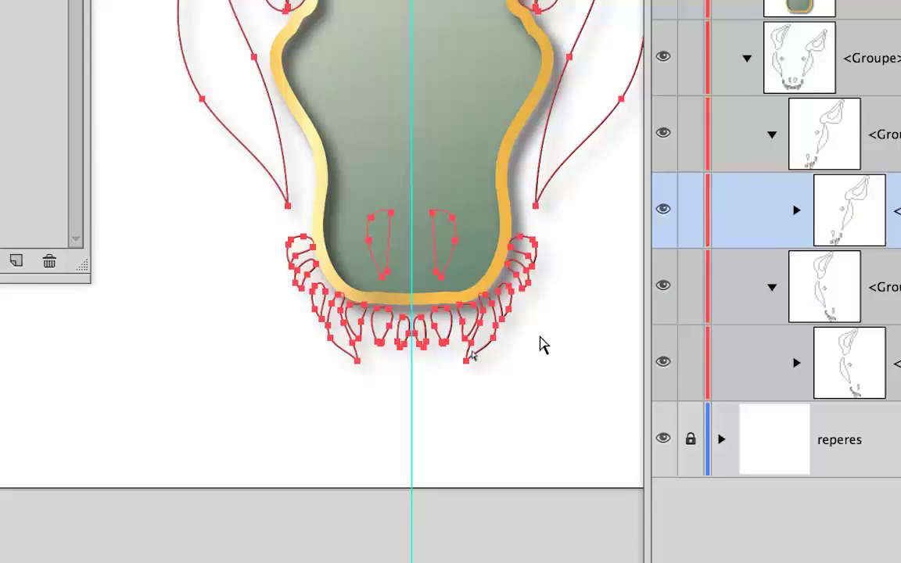
{"action": "left_click", "coordinate": [352, 445]}
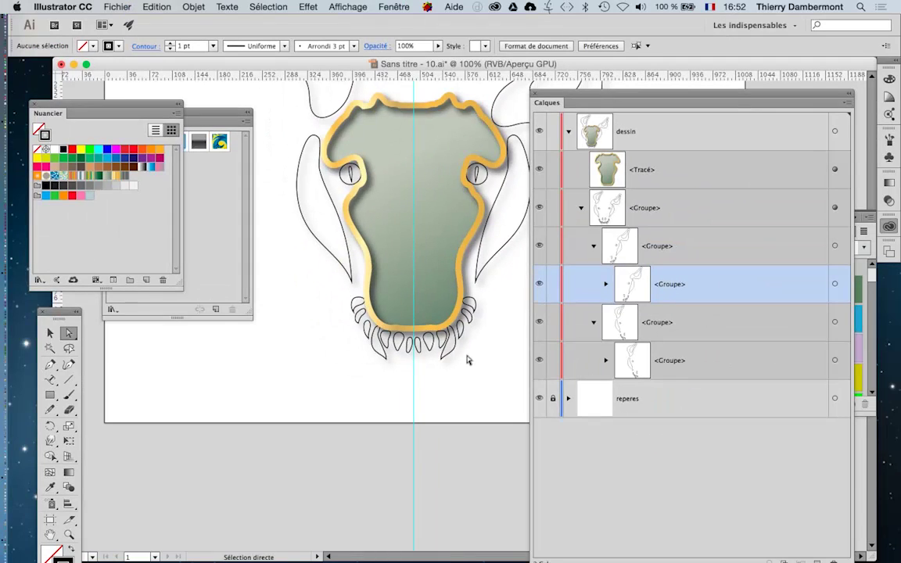
Recall the saved dents selection, apply the custom gold-stroke graphic style to it and move the Styles graphiques palette beside the head.
{"action": "left_click", "coordinate": [283, 7]}
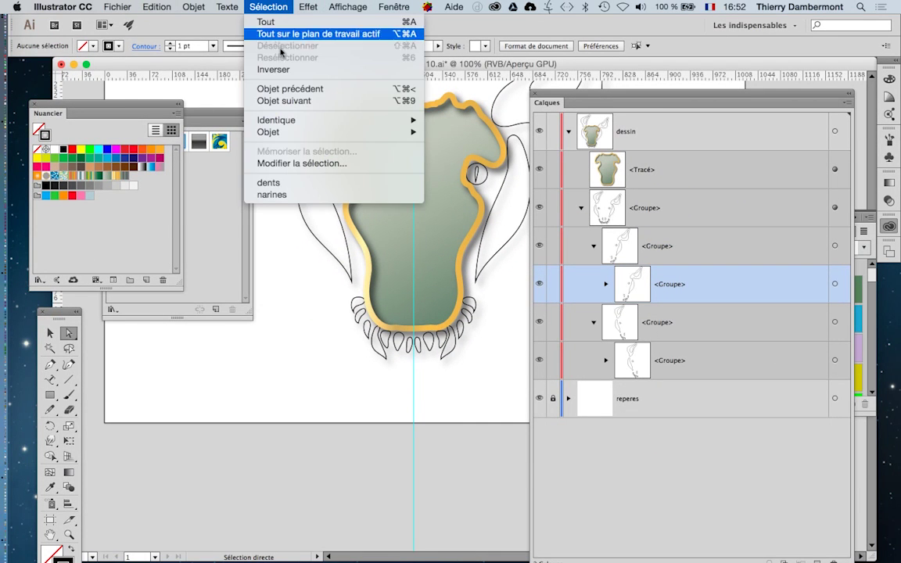
{"action": "left_click", "coordinate": [278, 183]}
{"action": "left_click_drag", "start_coordinate": [205, 115], "coordinate": [276, 263]}
{"action": "left_click", "coordinate": [206, 312]}
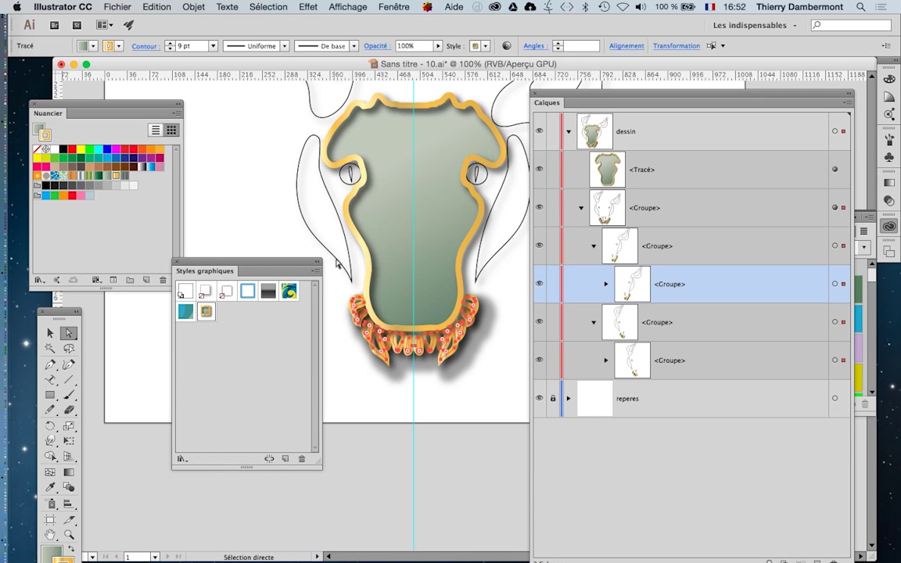
{"action": "left_click_drag", "start_coordinate": [309, 261], "coordinate": [248, 315]}
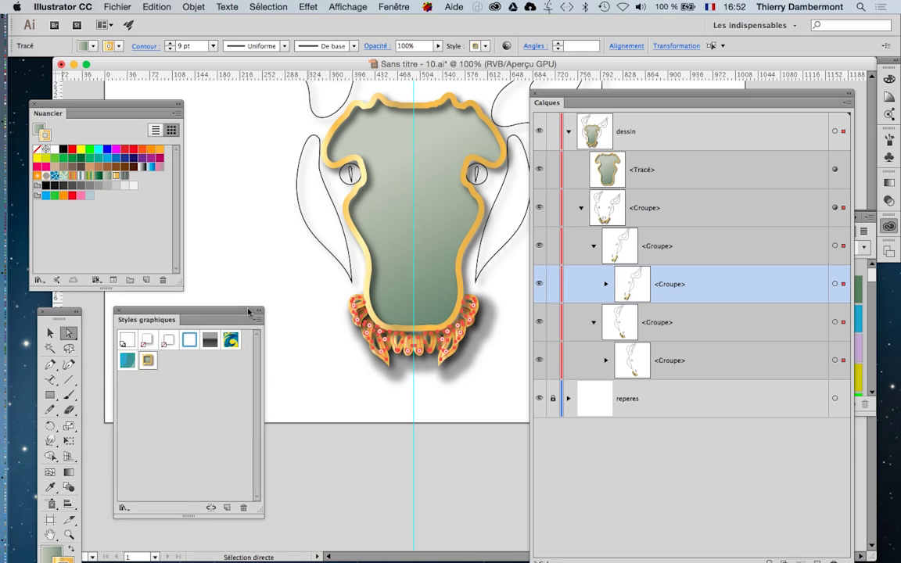
Display the Aspect palette and open the teeth's stroke attributes for editing.
{"action": "left_click", "coordinate": [372, 5]}
{"action": "mouse_move", "coordinate": [394, 7]}
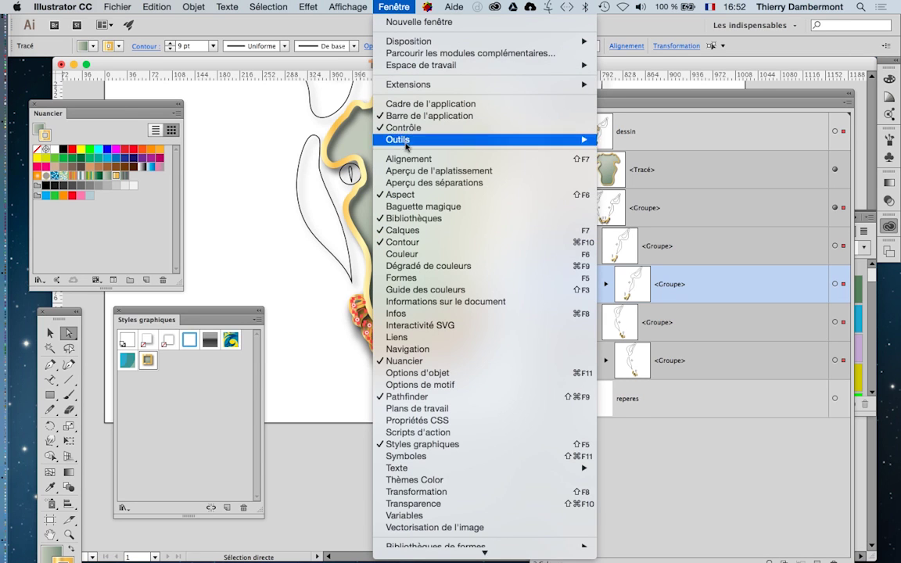
{"action": "left_click", "coordinate": [403, 194]}
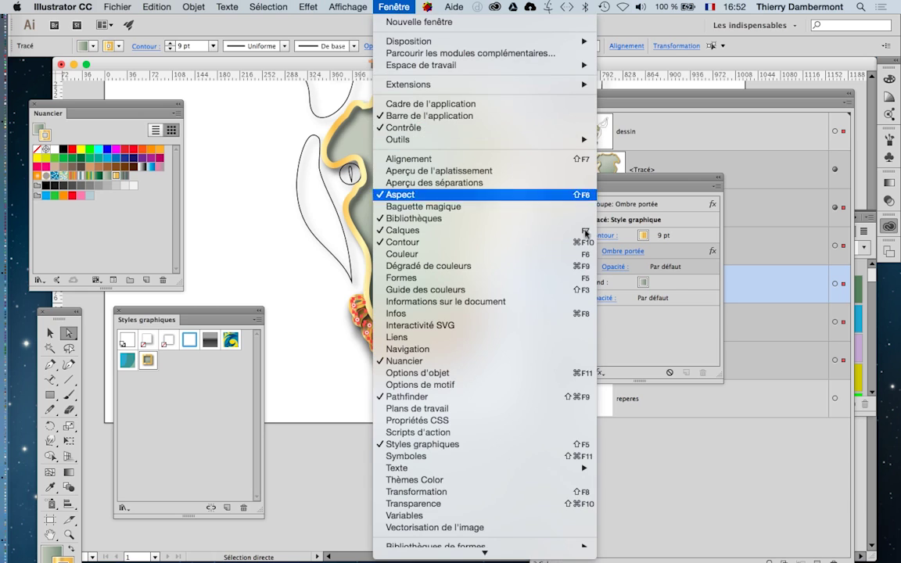
{"action": "left_click", "coordinate": [661, 240]}
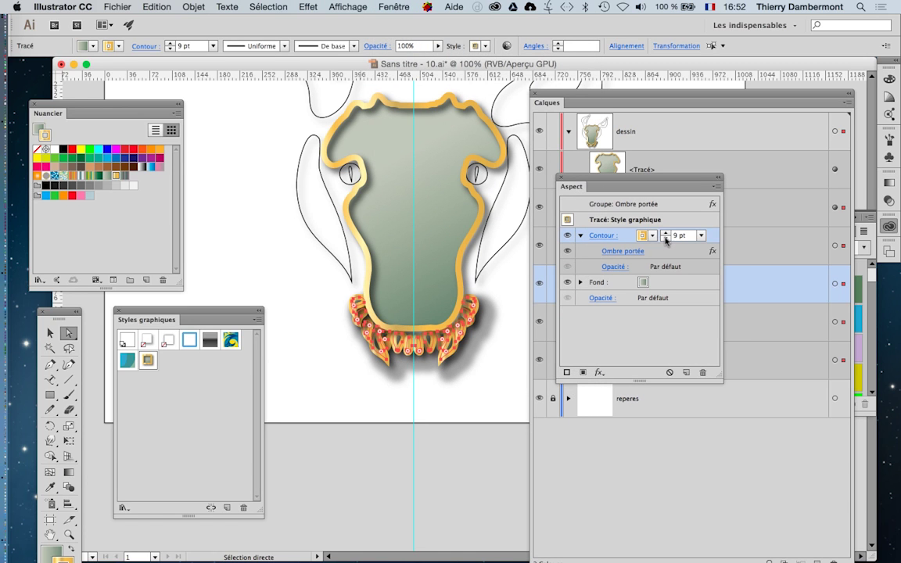
Try thinning the teeth's stroke down to 0 pt and back to 1 pt, and reapply the gold-stroke graphic style.
{"action": "left_click", "coordinate": [666, 238]}
{"action": "left_click", "coordinate": [666, 239]}
{"action": "left_click", "coordinate": [666, 239]}
{"action": "left_click", "coordinate": [666, 239]}
{"action": "left_click", "coordinate": [665, 239]}
{"action": "left_click", "coordinate": [665, 238]}
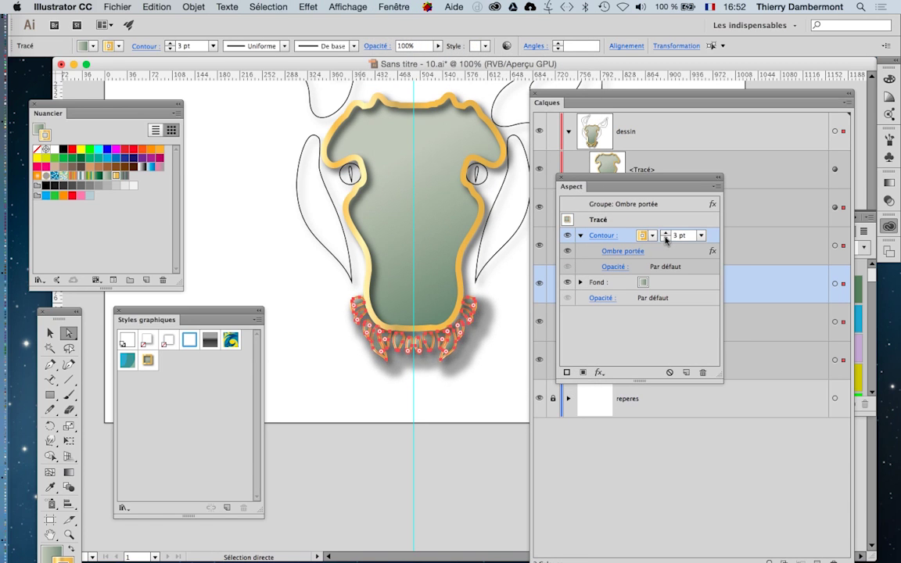
{"action": "left_click", "coordinate": [666, 238]}
{"action": "left_click", "coordinate": [665, 238]}
{"action": "left_click", "coordinate": [666, 239]}
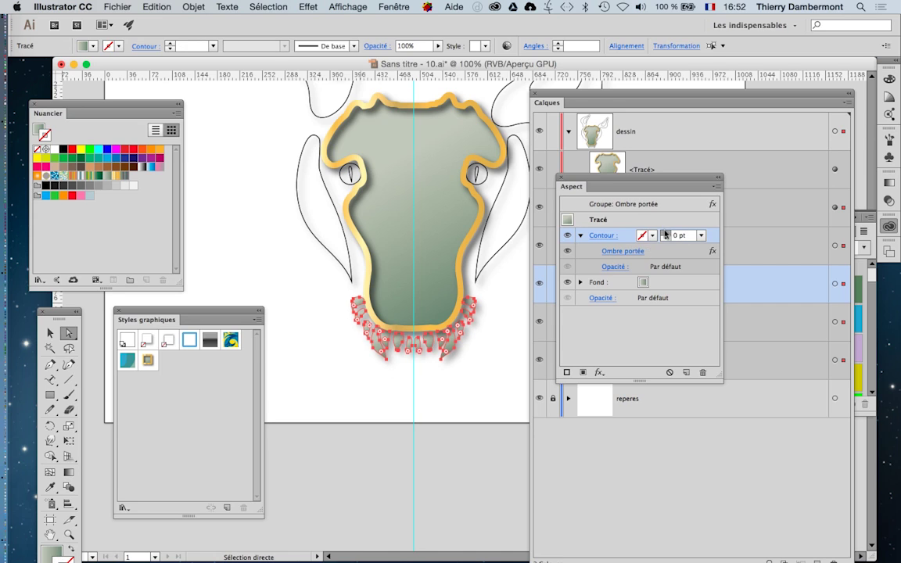
{"action": "left_click", "coordinate": [666, 233]}
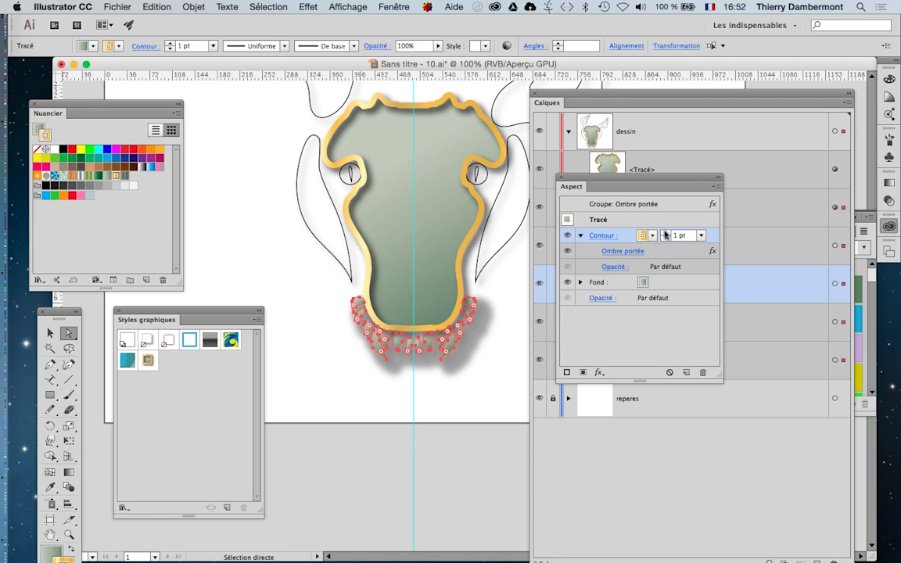
{"action": "left_click", "coordinate": [146, 362]}
Reduce the stroke weight of the selected teeth to 4 pt.
{"action": "left_click", "coordinate": [666, 238]}
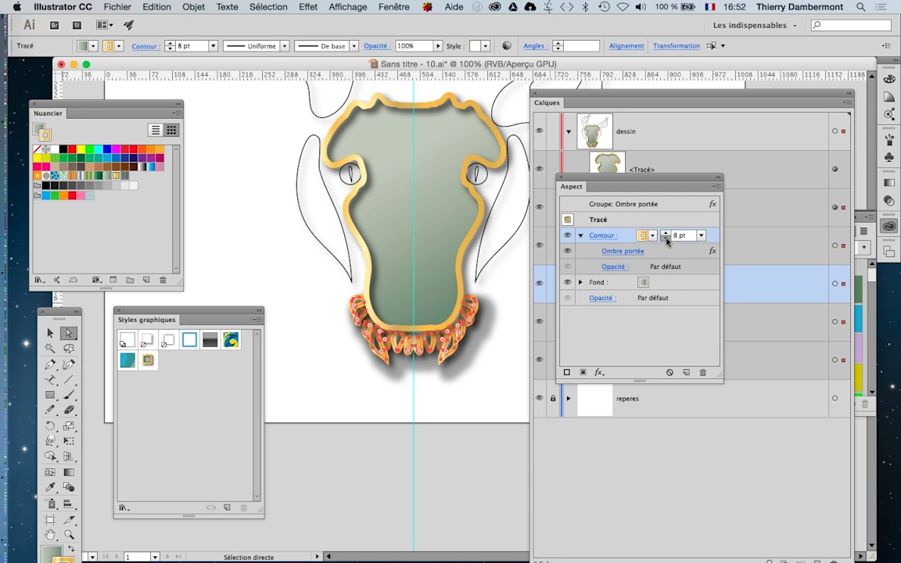
{"action": "left_click", "coordinate": [665, 239]}
{"action": "left_click", "coordinate": [665, 239]}
{"action": "left_click", "coordinate": [666, 238]}
{"action": "left_click", "coordinate": [666, 239]}
Set the X offset of the teeth's stroke drop shadow to 3 px with the preview turned on.
{"action": "left_click", "coordinate": [624, 251]}
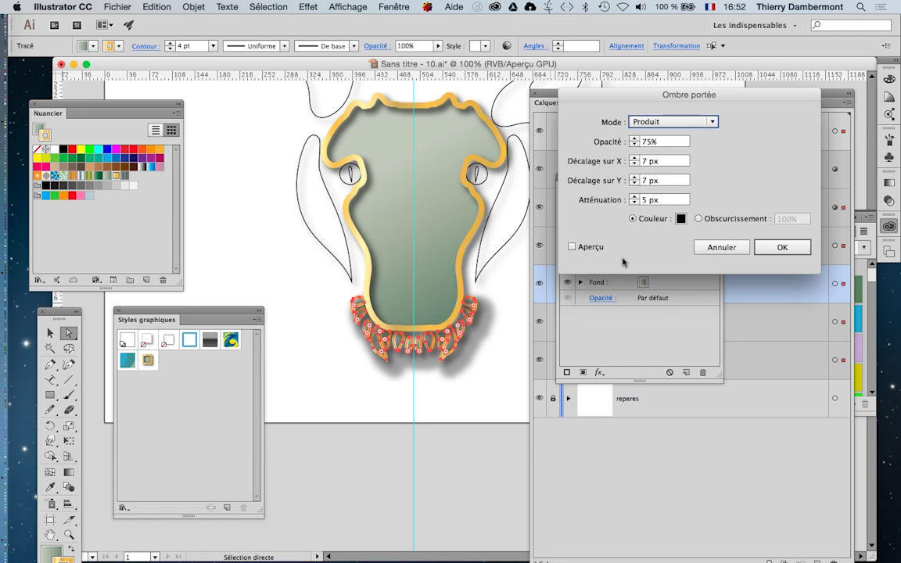
{"action": "left_click", "coordinate": [632, 163]}
{"action": "left_click", "coordinate": [633, 164]}
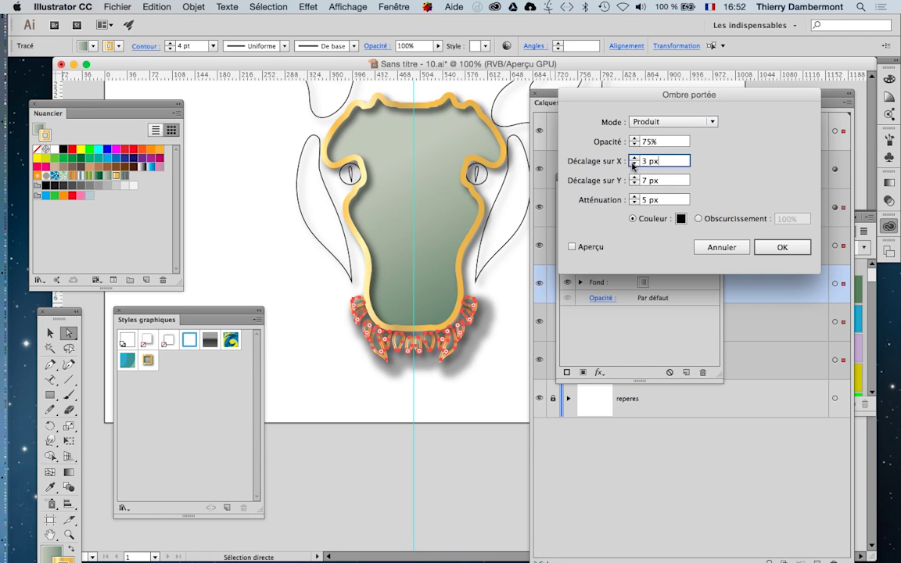
{"action": "left_click", "coordinate": [572, 247]}
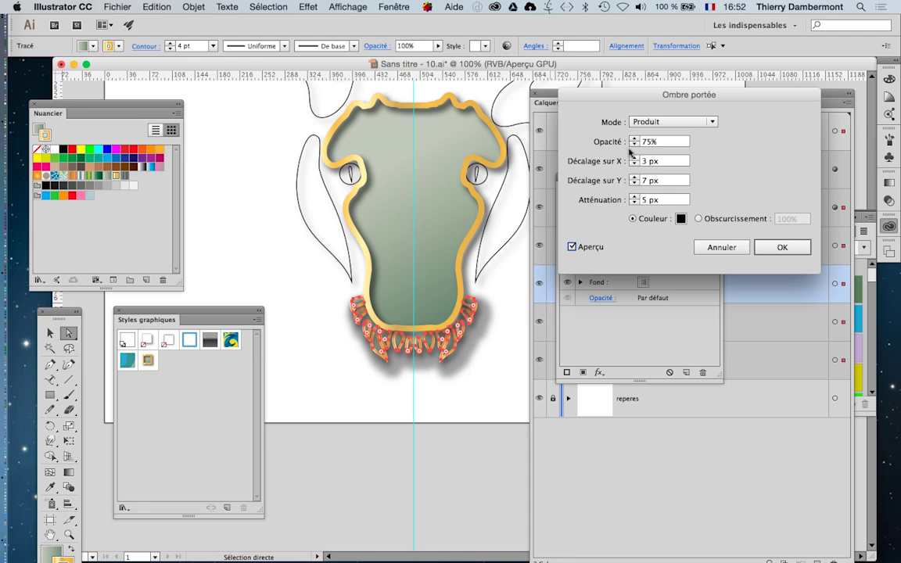
{"action": "key", "text": "Return"}
Hide the Ombre portée effect on the teeth's stroke and deselect the teeth.
{"action": "left_click", "coordinate": [564, 254]}
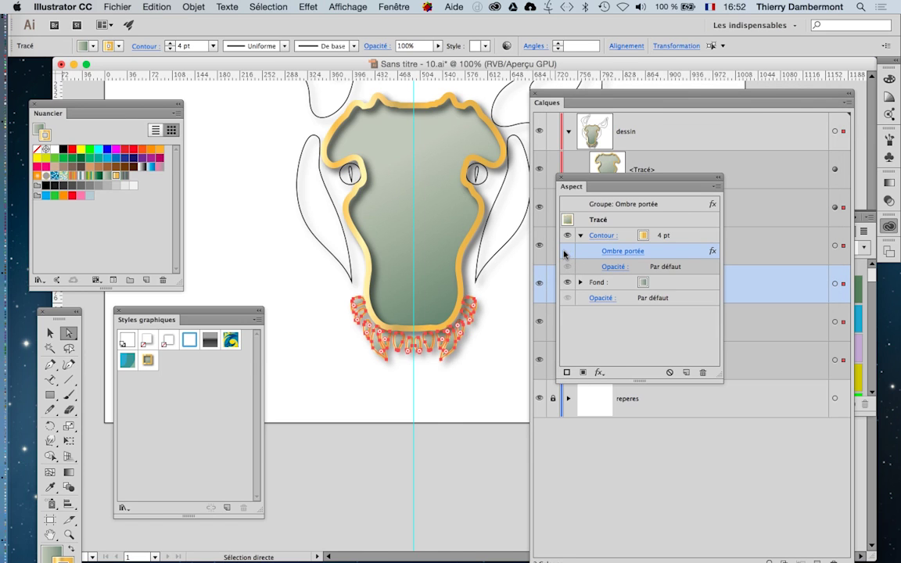
{"action": "left_click", "coordinate": [614, 336]}
{"action": "left_click", "coordinate": [465, 408]}
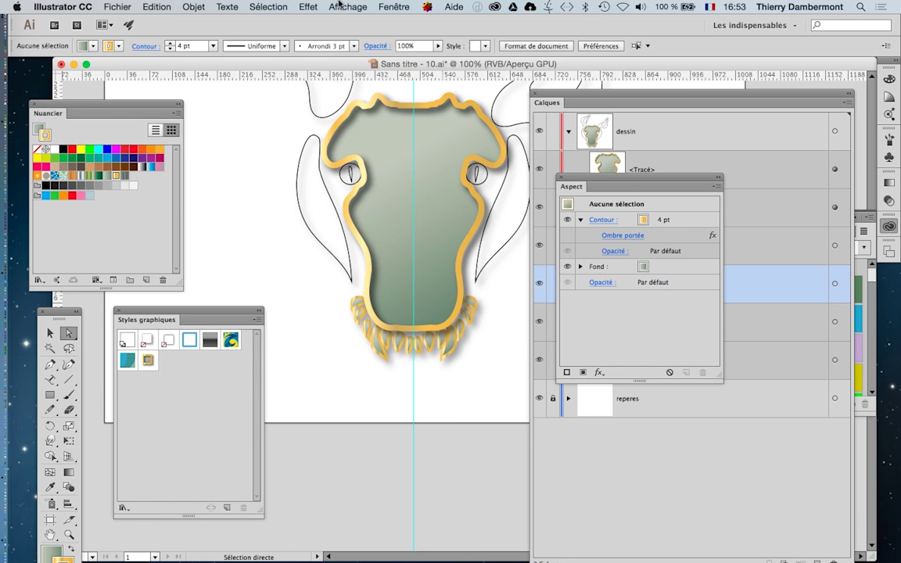
Recall the saved "dents" selection and try the Swing_GS and Alysse_GS graphic styles on the teeth.
{"action": "left_click", "coordinate": [266, 6]}
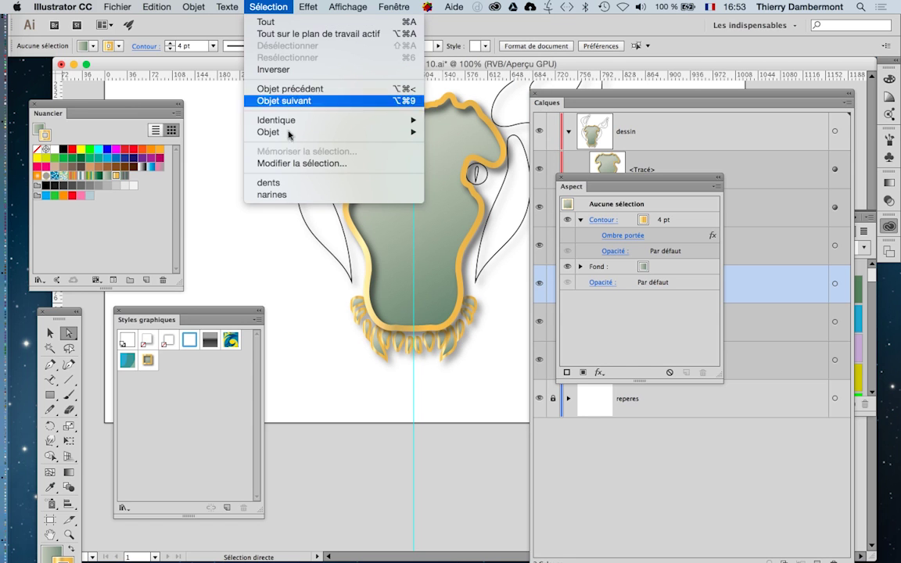
{"action": "left_click", "coordinate": [286, 183]}
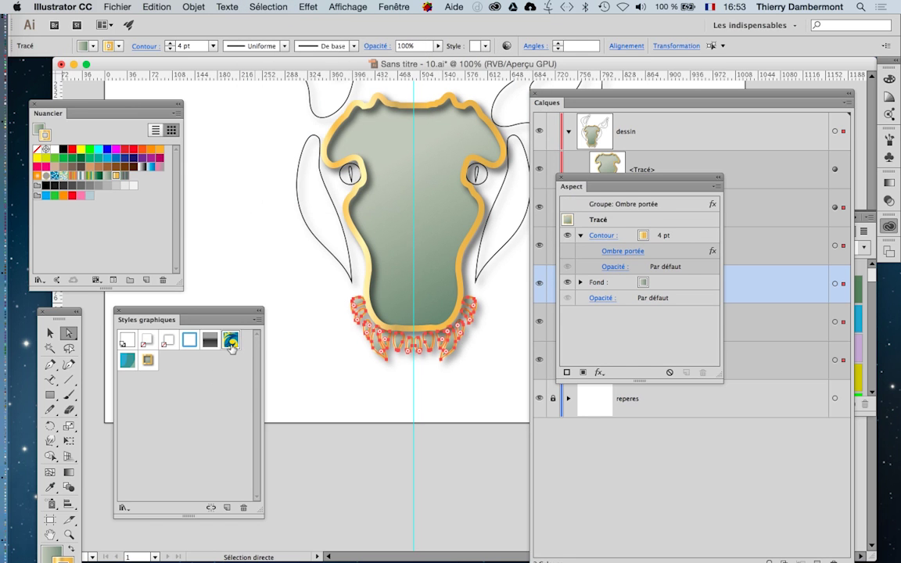
{"action": "left_click", "coordinate": [231, 341]}
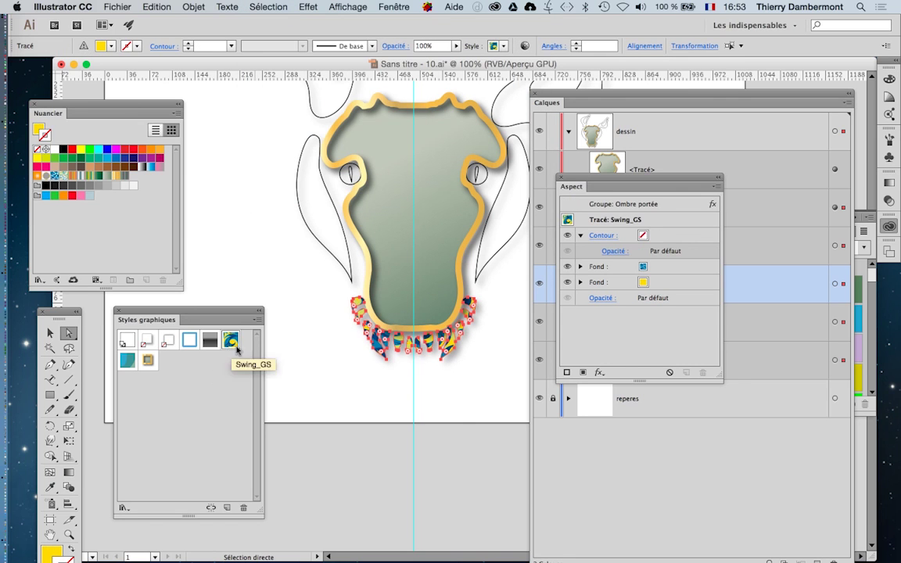
{"action": "left_click", "coordinate": [127, 360]}
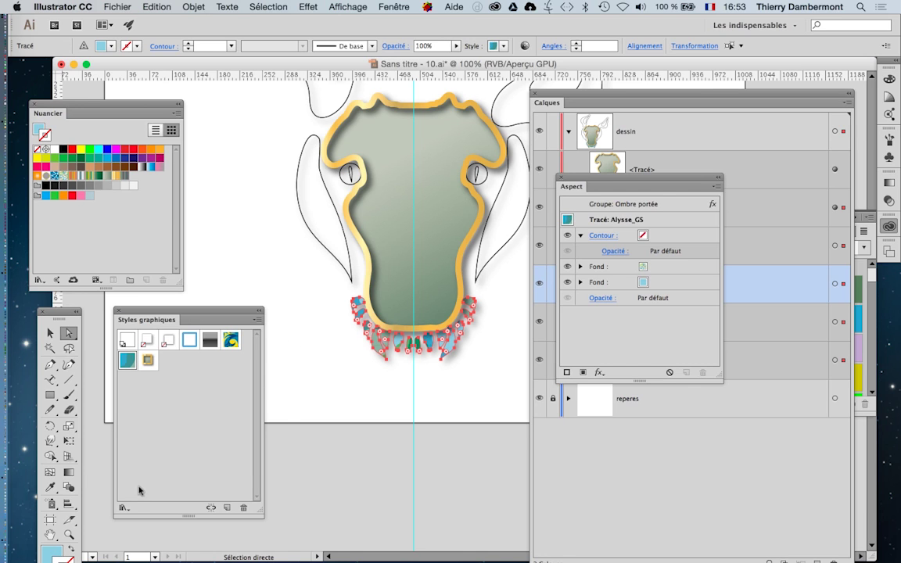
Open the Boutons et transformations style library, apply Biseau rouge – Souris enfoncée to the teeth, and deselect them.
{"action": "left_click", "coordinate": [124, 508]}
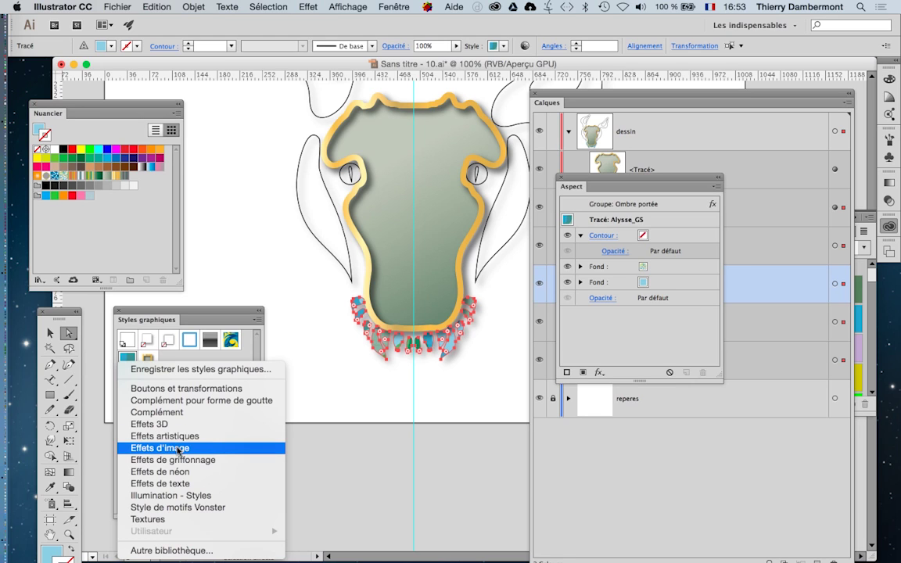
{"action": "left_click", "coordinate": [178, 392]}
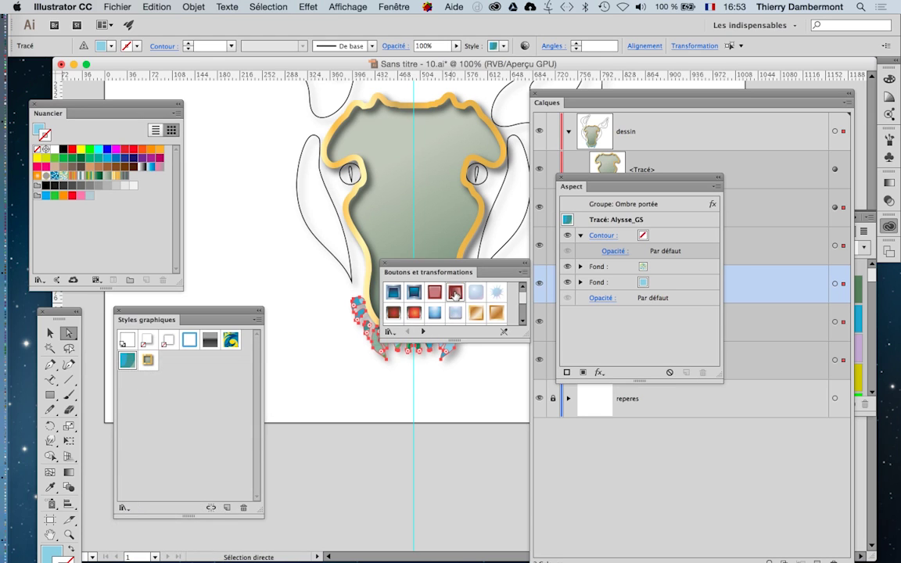
{"action": "left_click", "coordinate": [455, 292]}
{"action": "left_click_drag", "start_coordinate": [451, 272], "coordinate": [228, 114]}
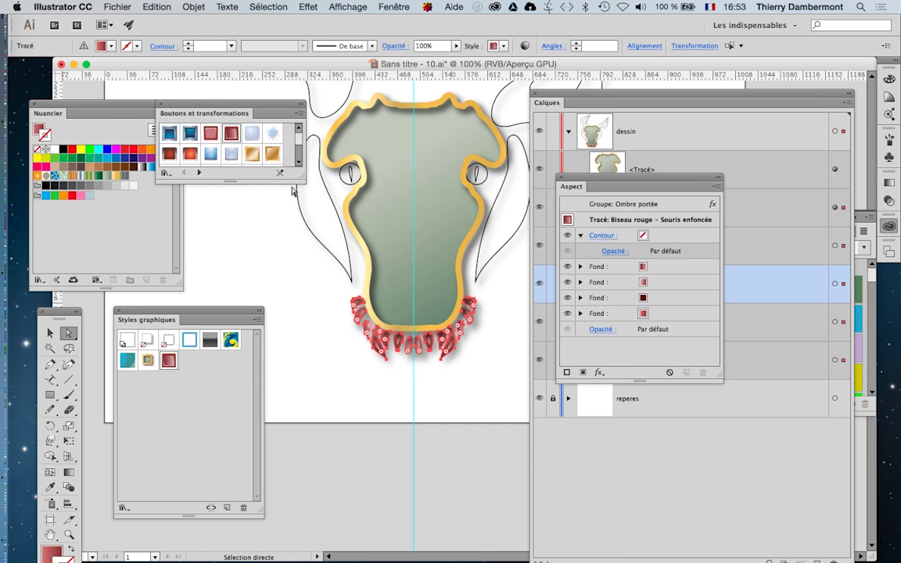
{"action": "left_click", "coordinate": [281, 313]}
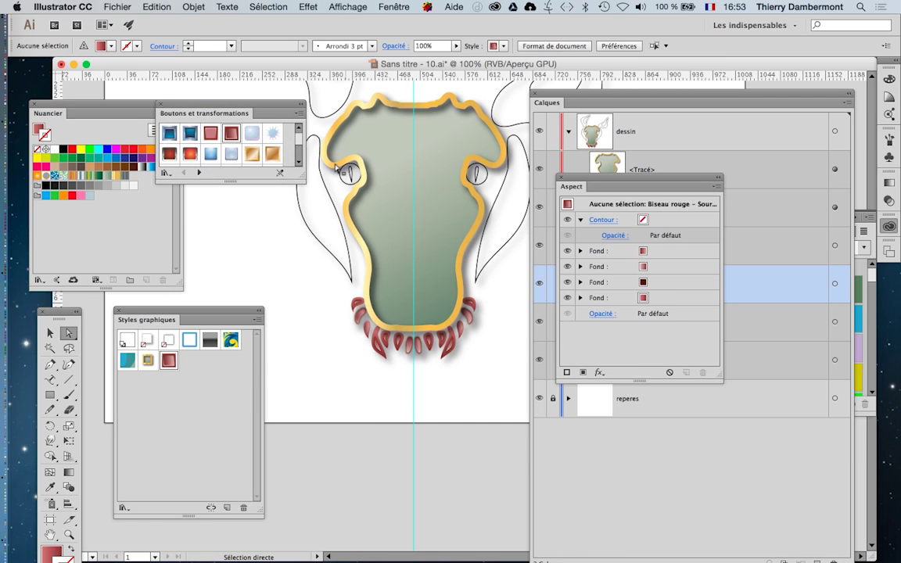
Target the main group below the head path and delete its Ombre portée effect.
{"action": "key", "text": "alt"}
{"action": "scroll", "coordinate": [442, 243], "scroll_direction": "down", "scroll_amount": 1}
{"action": "left_click_drag", "start_coordinate": [575, 95], "coordinate": [679, 104]}
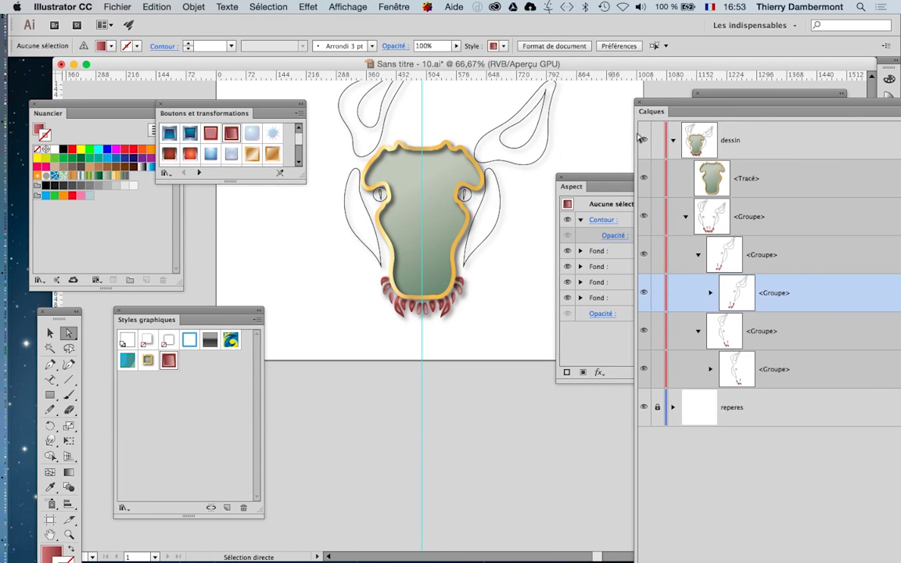
{"action": "left_click_drag", "start_coordinate": [673, 104], "coordinate": [501, 114]}
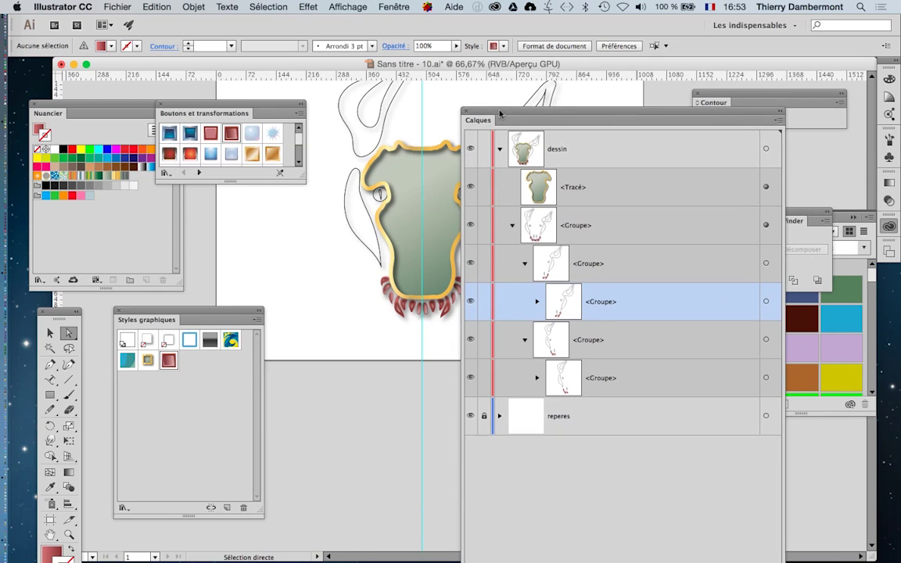
{"action": "left_click", "coordinate": [764, 226]}
{"action": "left_click_drag", "start_coordinate": [542, 110], "coordinate": [408, 358]}
{"action": "left_click", "coordinate": [645, 236]}
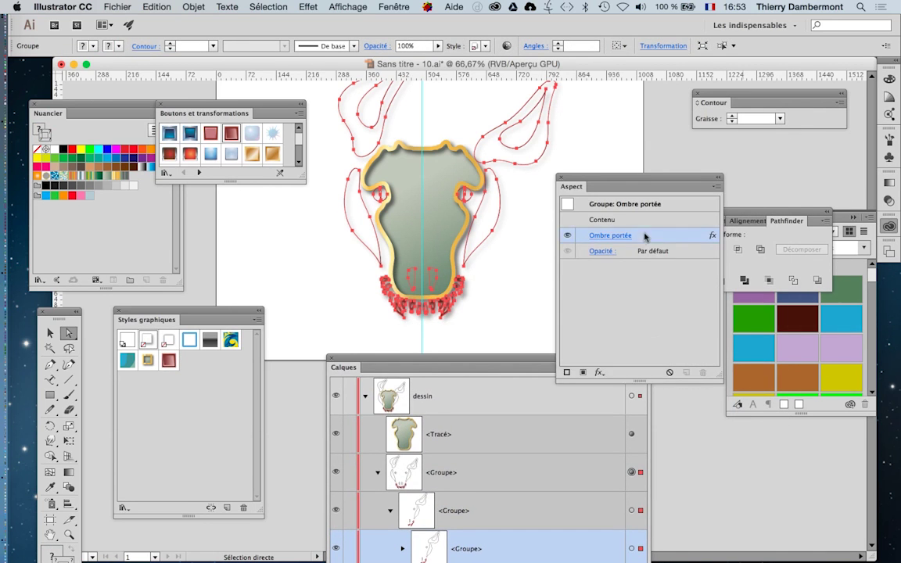
{"action": "left_click", "coordinate": [701, 373]}
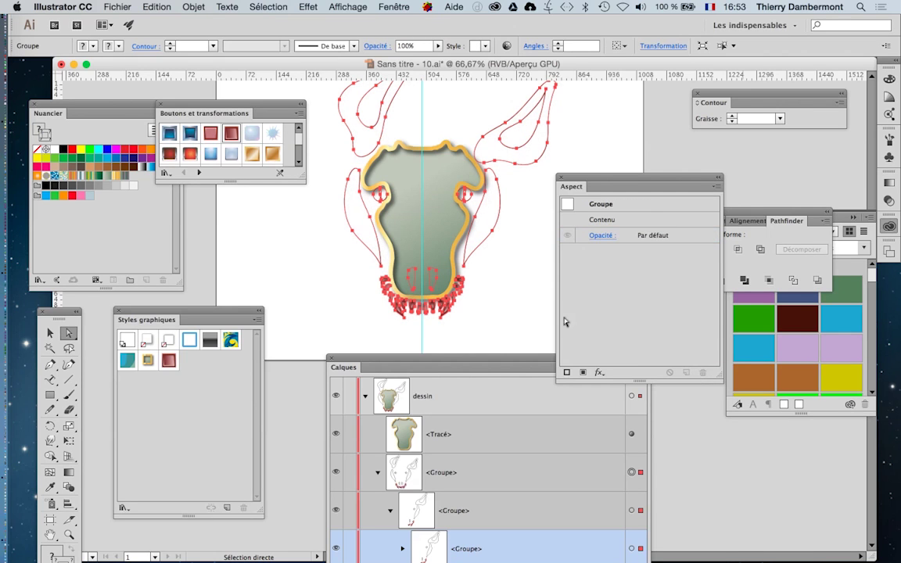
{"action": "left_click", "coordinate": [518, 288]}
Select the two curved shapes flanking the head and apply the glossy blue gradient style from the Boutons et transformations library.
{"action": "left_click", "coordinate": [488, 242]}
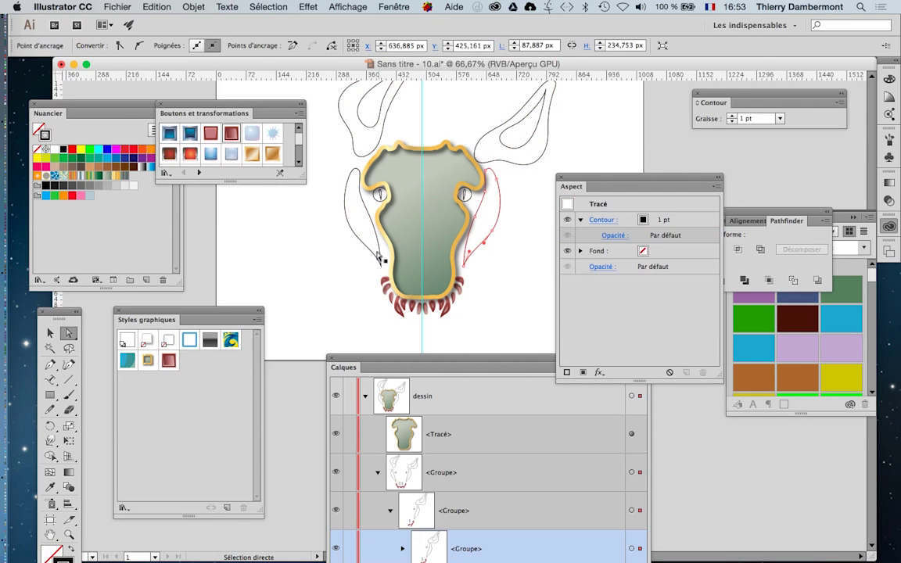
{"action": "left_click", "coordinate": [477, 249], "text": "alt"}
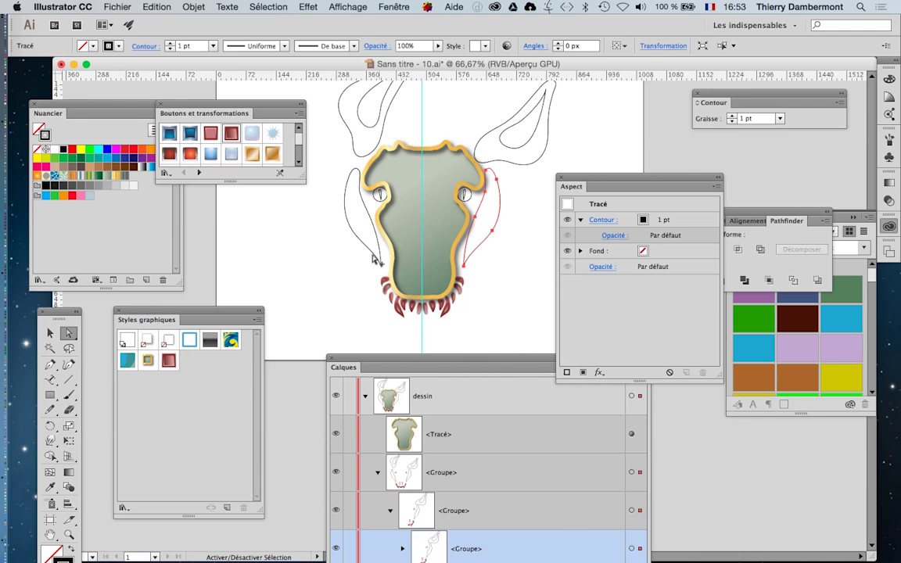
{"action": "left_click", "coordinate": [348, 232], "text": "alt+shift"}
{"action": "left_click_drag", "start_coordinate": [430, 358], "coordinate": [605, 296]}
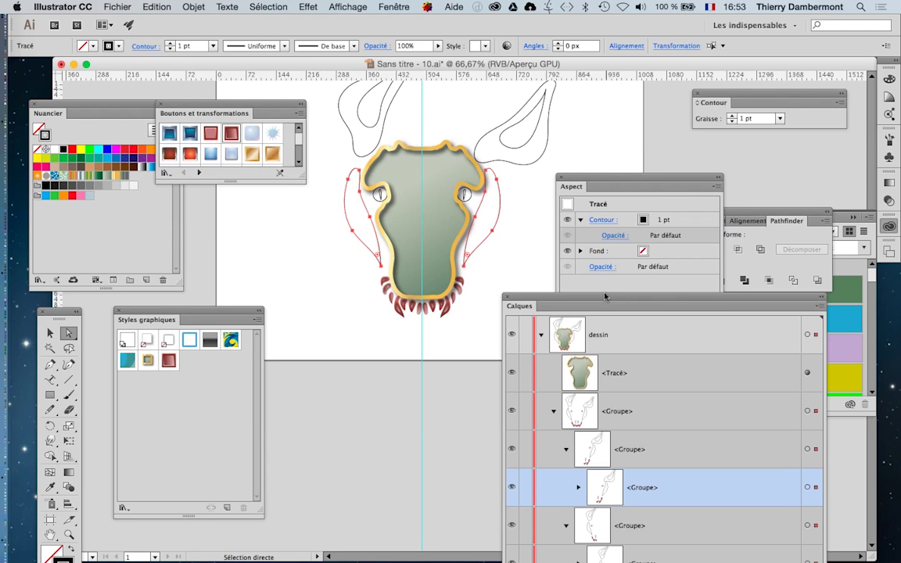
{"action": "left_click", "coordinate": [305, 6]}
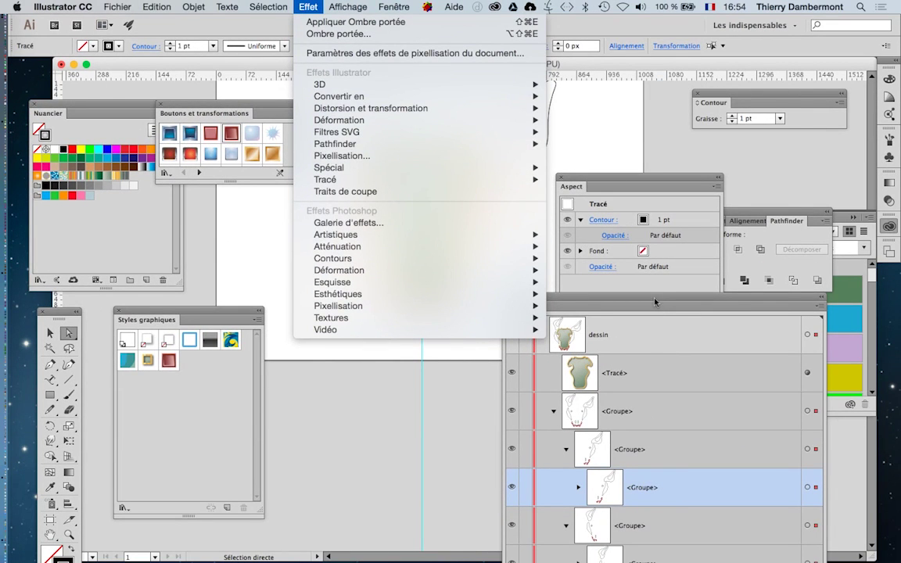
{"action": "left_click", "coordinate": [654, 302]}
{"action": "left_click_drag", "start_coordinate": [655, 302], "coordinate": [666, 244]}
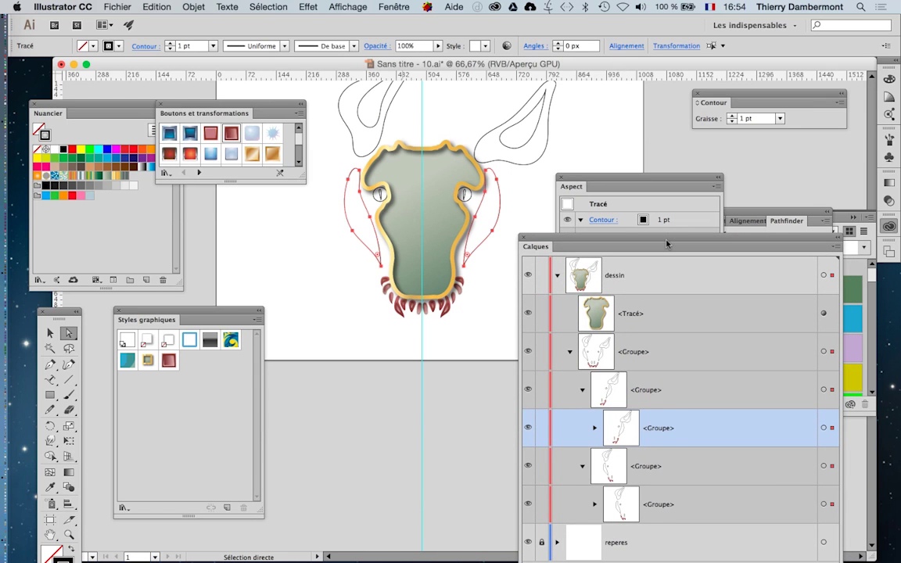
{"action": "left_click_drag", "start_coordinate": [667, 244], "coordinate": [707, 142]}
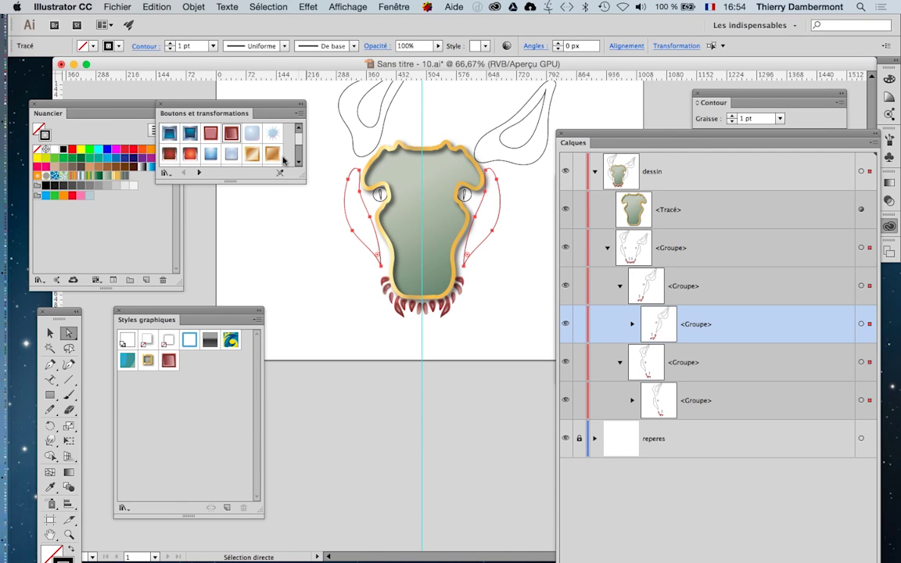
{"action": "left_click", "coordinate": [211, 153]}
{"action": "left_click", "coordinate": [306, 280]}
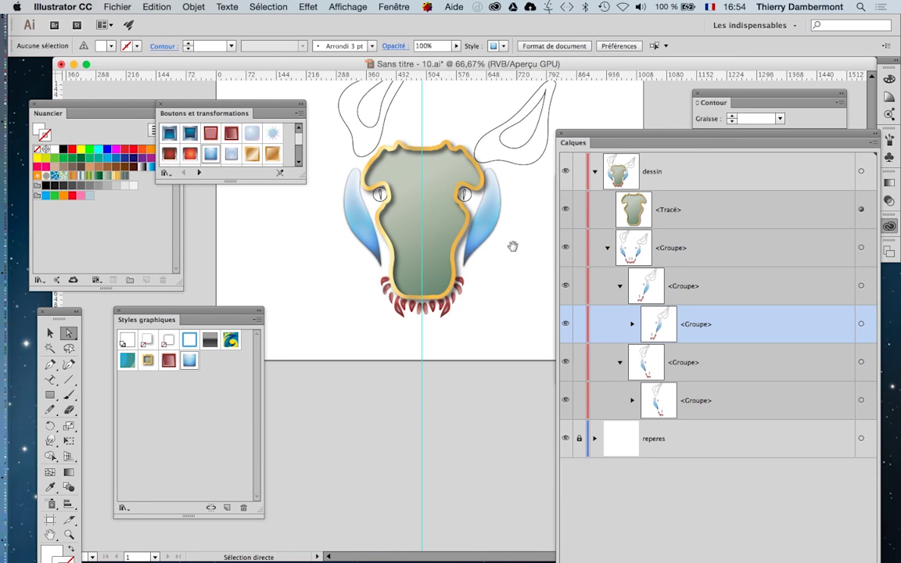
Select the outer and inner paths of both ears and apply the Bouton lumin. – Souris enfoncée style in red-orange.
{"action": "left_click_drag", "start_coordinate": [513, 246], "coordinate": [491, 312]}
{"action": "left_click", "coordinate": [344, 143]}
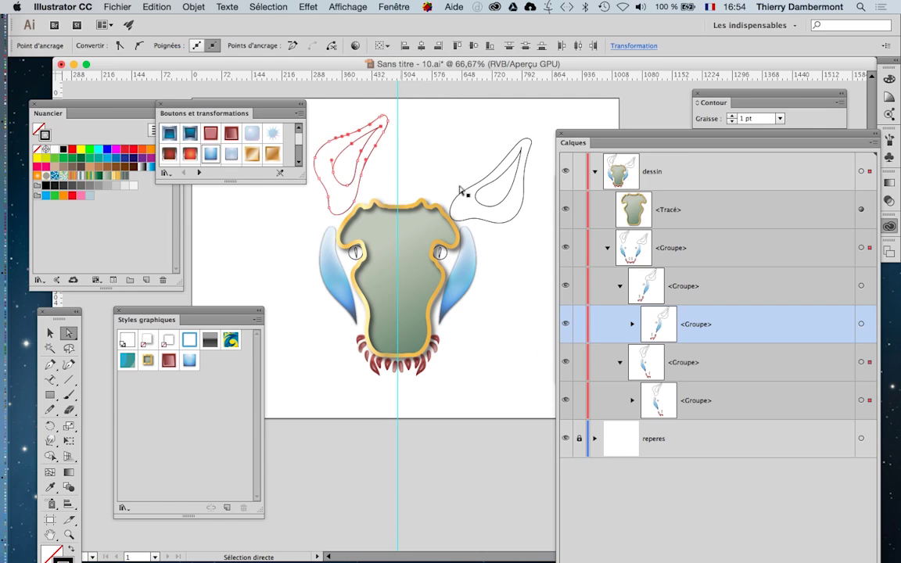
{"action": "left_click_drag", "start_coordinate": [476, 168], "coordinate": [456, 181]}
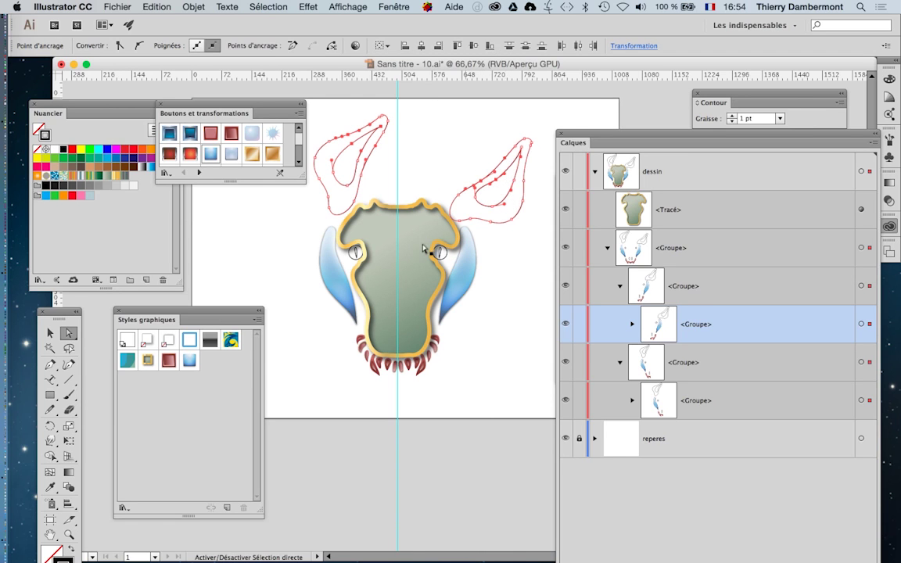
{"action": "left_click", "coordinate": [190, 154]}
{"action": "left_click", "coordinate": [503, 320]}
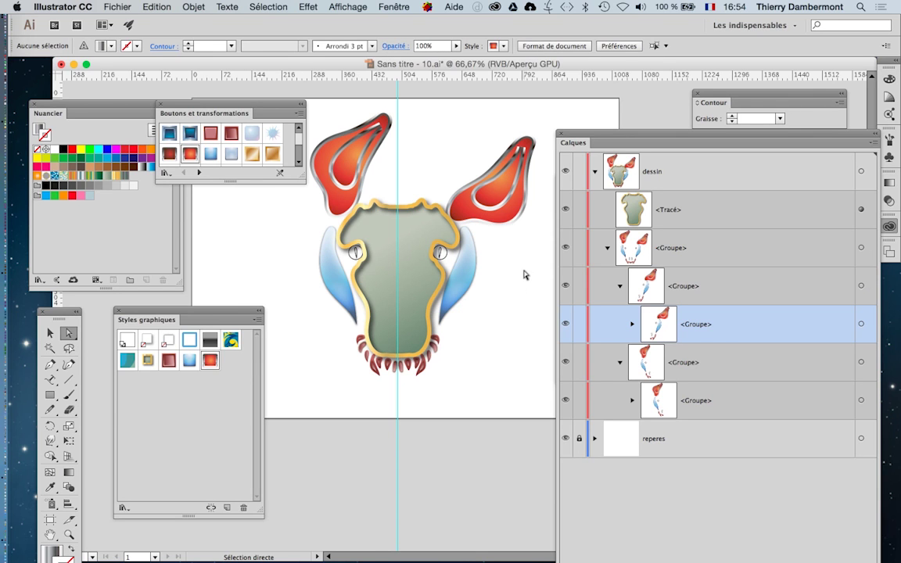
Save the document under the new name Sans titre - 11.ai, keeping the default Illustrator CC options.
{"action": "left_click_drag", "start_coordinate": [594, 133], "coordinate": [697, 133]}
{"action": "left_click", "coordinate": [117, 7]}
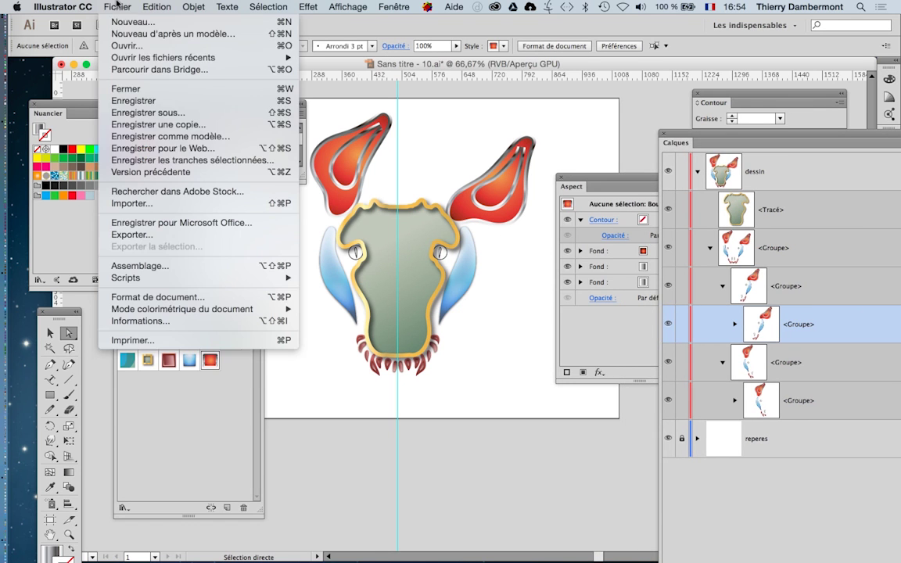
{"action": "left_click", "coordinate": [160, 117]}
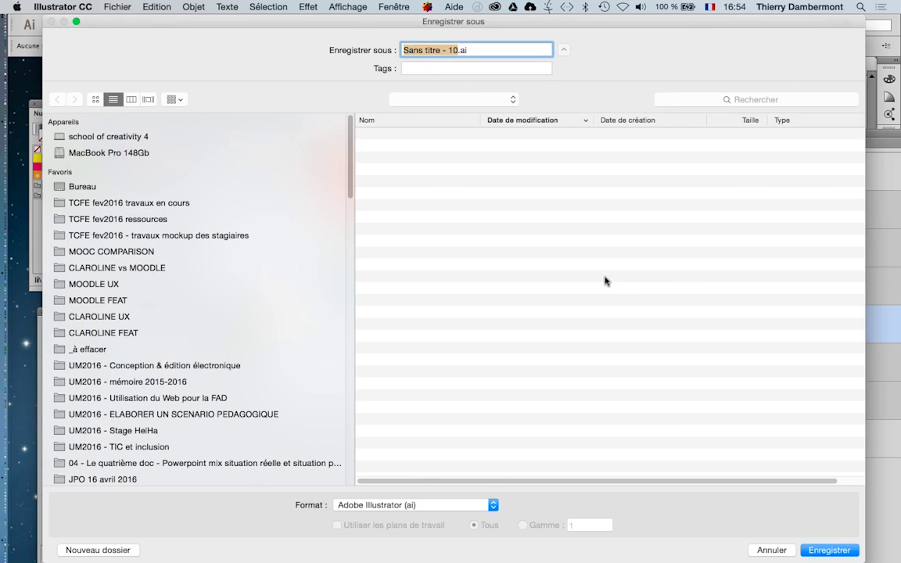
{"action": "left_click", "coordinate": [457, 50]}
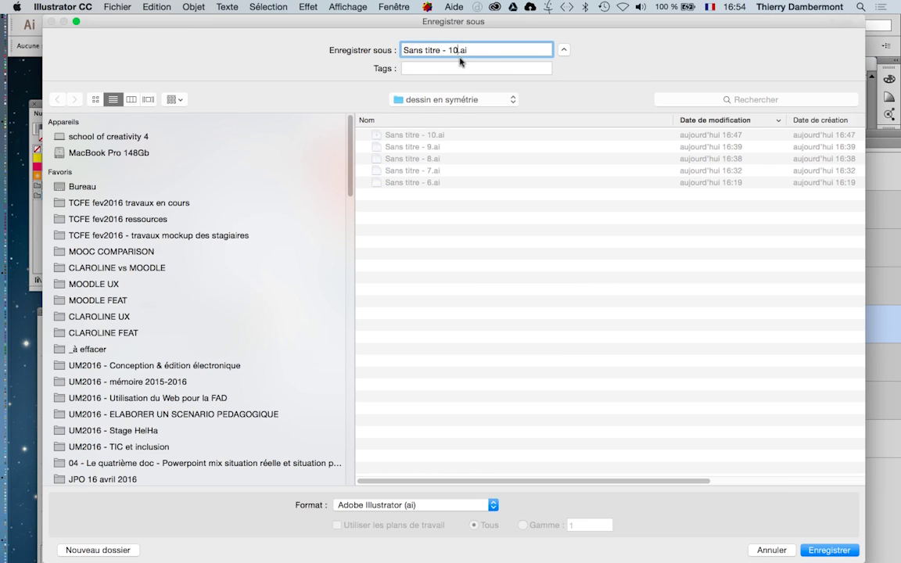
{"action": "key", "text": "BackSpace"}
{"action": "type", "text": "1"}
{"action": "key", "text": "Return"}
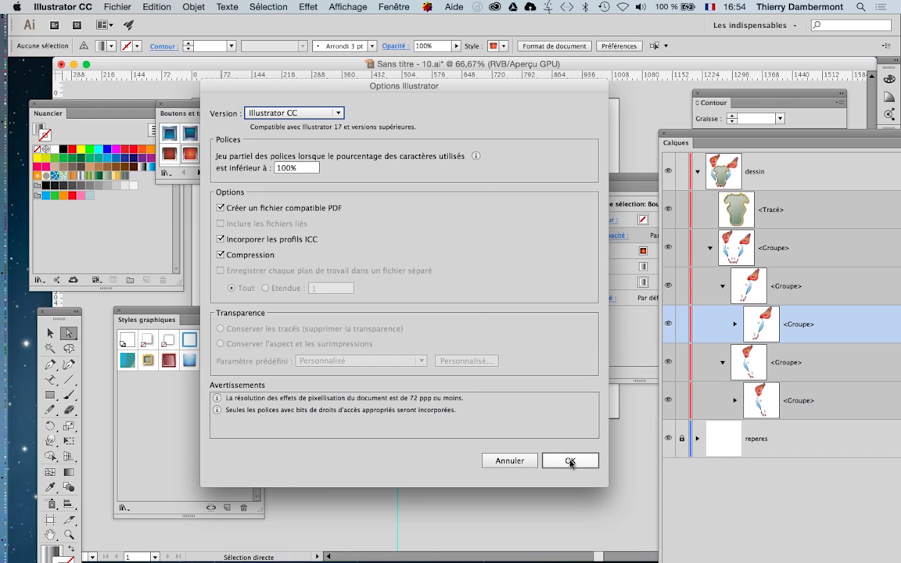
{"action": "left_click", "coordinate": [570, 462]}
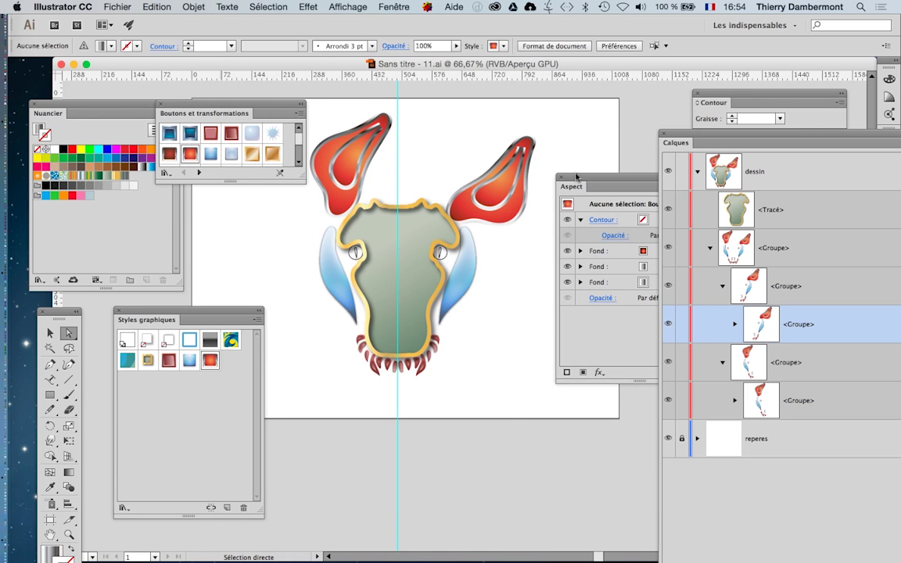
Clear the floating panels away from the ears and select the inner path of each ear.
{"action": "left_click_drag", "start_coordinate": [267, 107], "coordinate": [411, 446]}
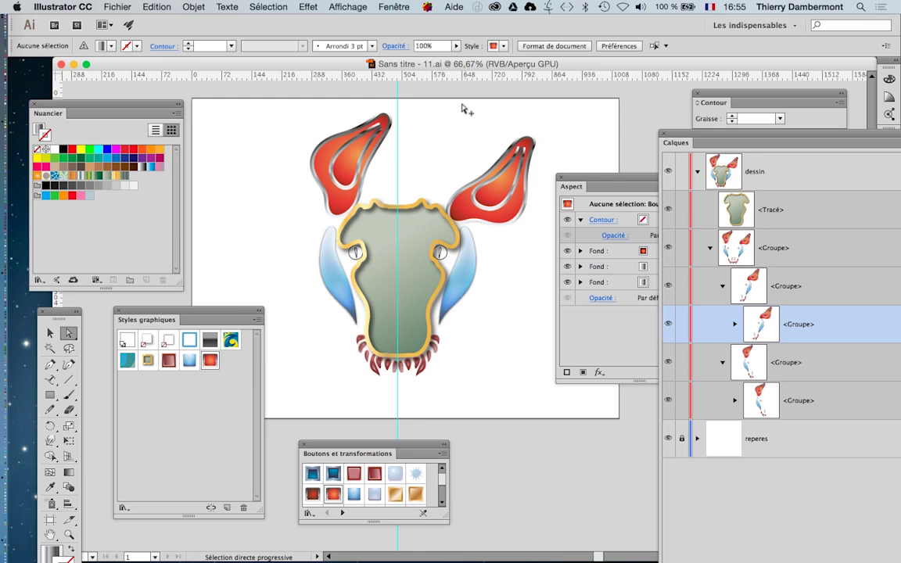
{"action": "scroll", "coordinate": [468, 105], "scroll_direction": "up", "scroll_amount": 2}
{"action": "left_click_drag", "start_coordinate": [602, 179], "coordinate": [603, 390]}
{"action": "left_click_drag", "start_coordinate": [700, 142], "coordinate": [825, 214]}
{"action": "left_click", "coordinate": [497, 244]}
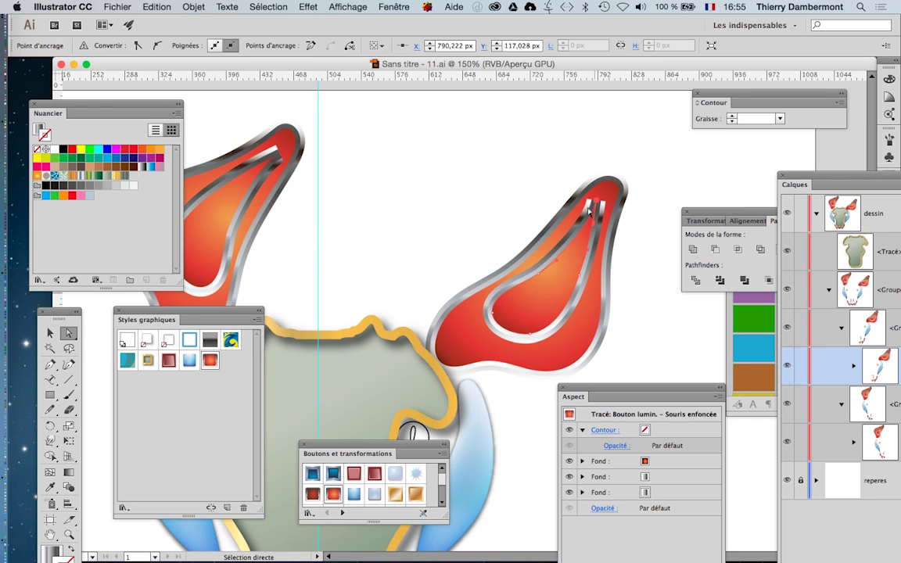
{"action": "left_click", "coordinate": [249, 154]}
Display the full Contour stroke options beside the ears and deselect the inner ear paths.
{"action": "left_click", "coordinate": [394, 6]}
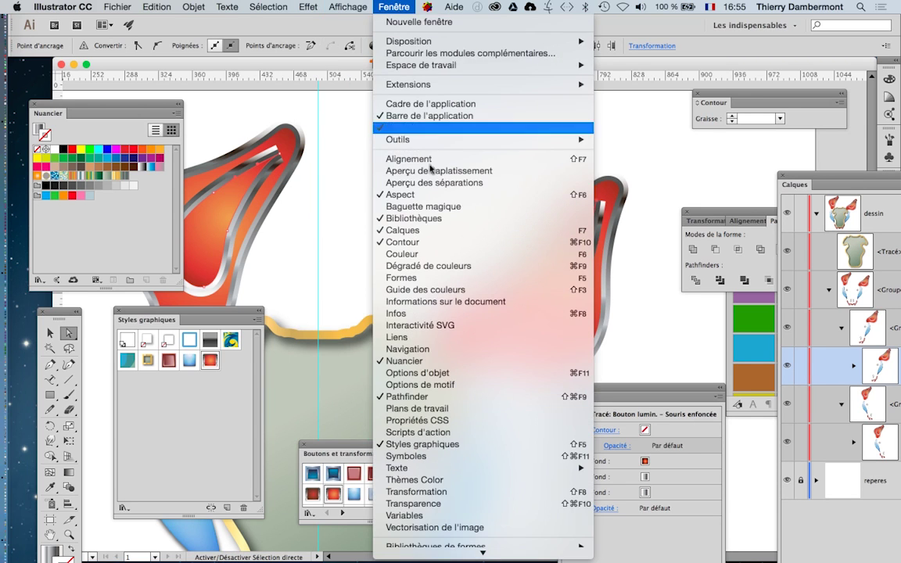
{"action": "left_click", "coordinate": [429, 247]}
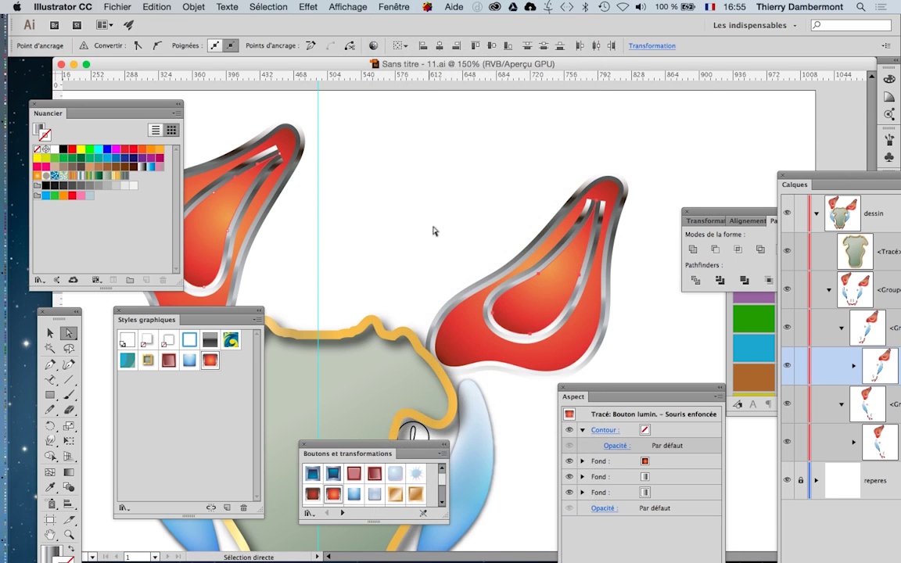
{"action": "left_click", "coordinate": [394, 6]}
{"action": "left_click", "coordinate": [428, 243]}
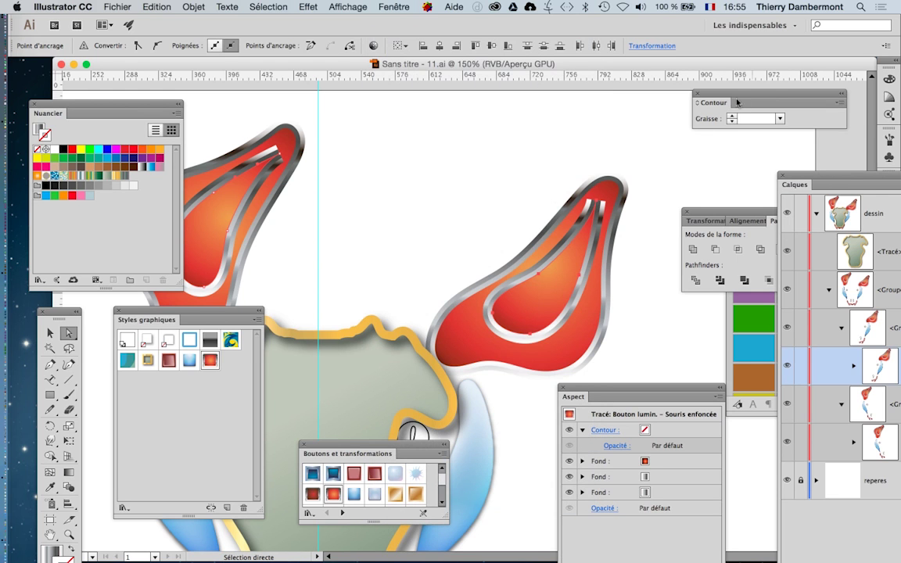
{"action": "left_click", "coordinate": [842, 104]}
{"action": "left_click", "coordinate": [826, 105]}
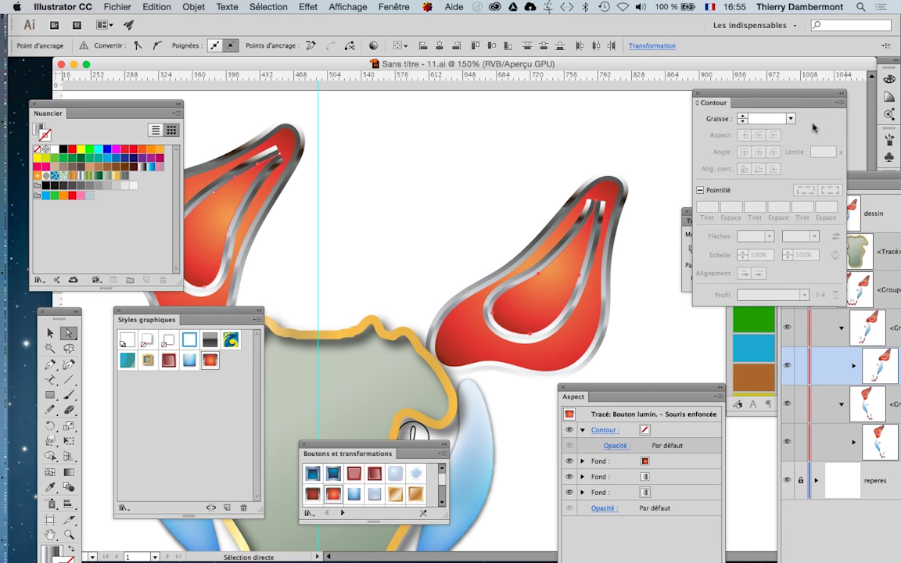
{"action": "left_click_drag", "start_coordinate": [732, 92], "coordinate": [650, 111]}
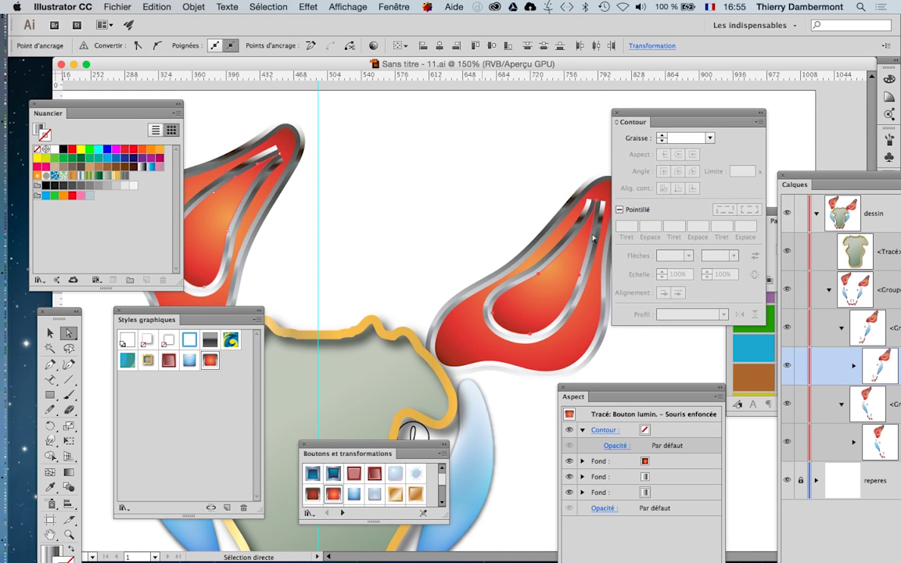
{"action": "left_click", "coordinate": [546, 175]}
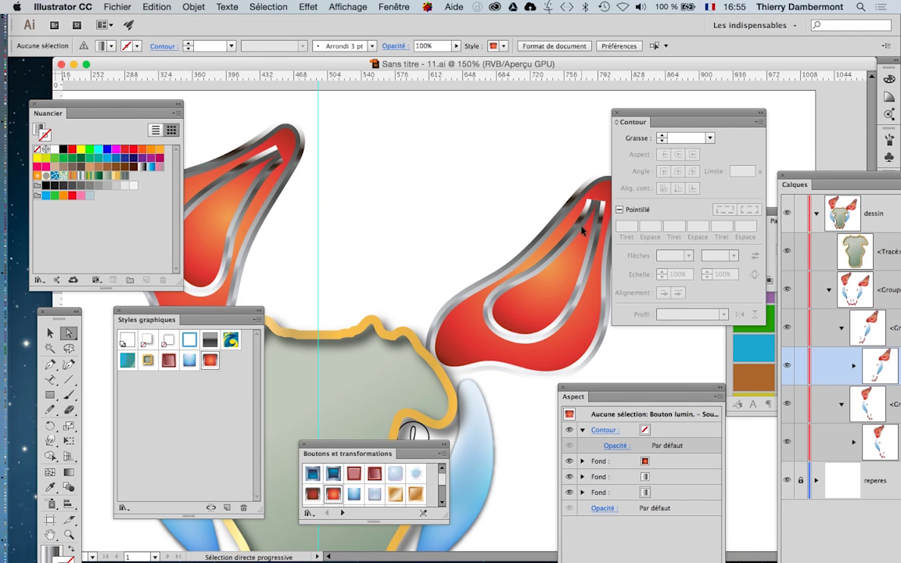
Select the group containing the right-hand ear and set its stroke ends to rounded (Extrémité arrondie).
{"action": "left_click", "coordinate": [583, 230], "text": "alt"}
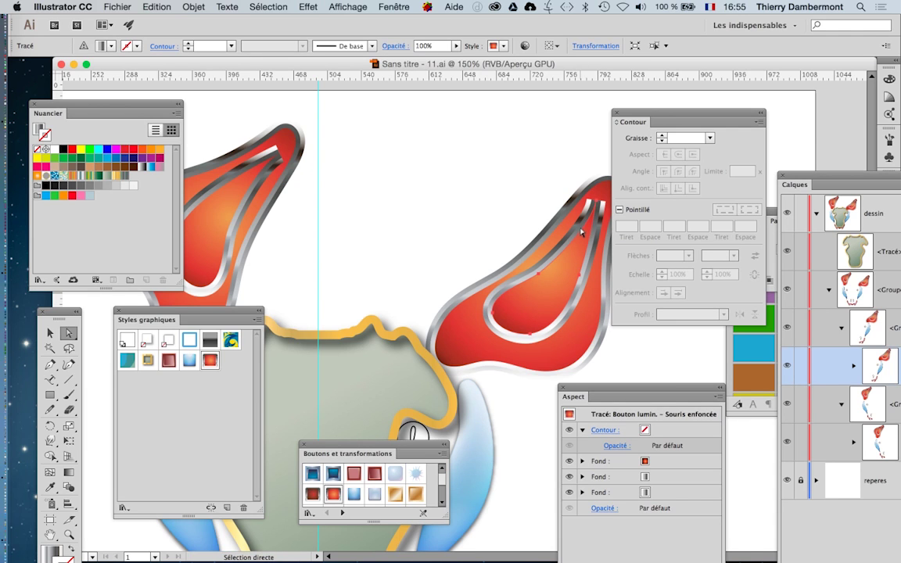
{"action": "scroll", "coordinate": [596, 209], "scroll_direction": "up", "scroll_amount": 1}
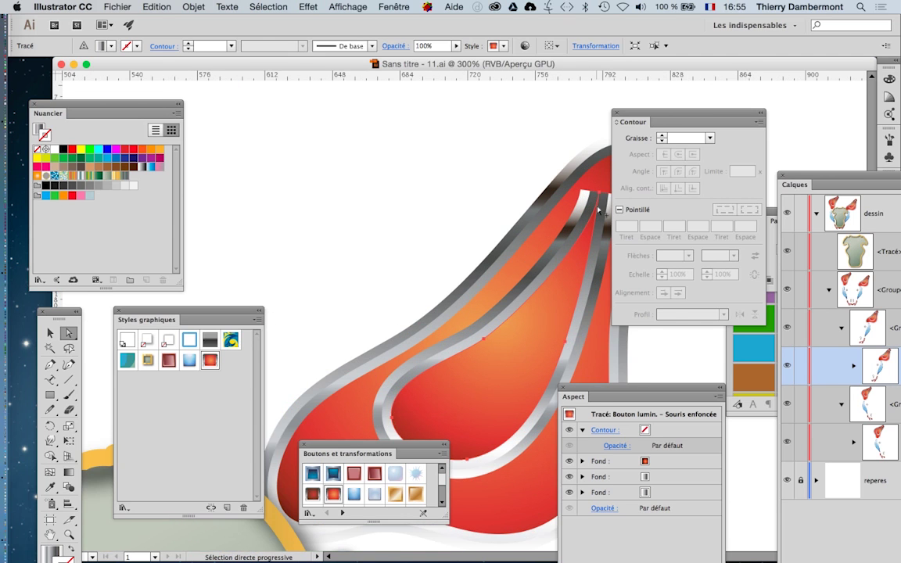
{"action": "scroll", "coordinate": [599, 210], "scroll_direction": "up", "scroll_amount": 1}
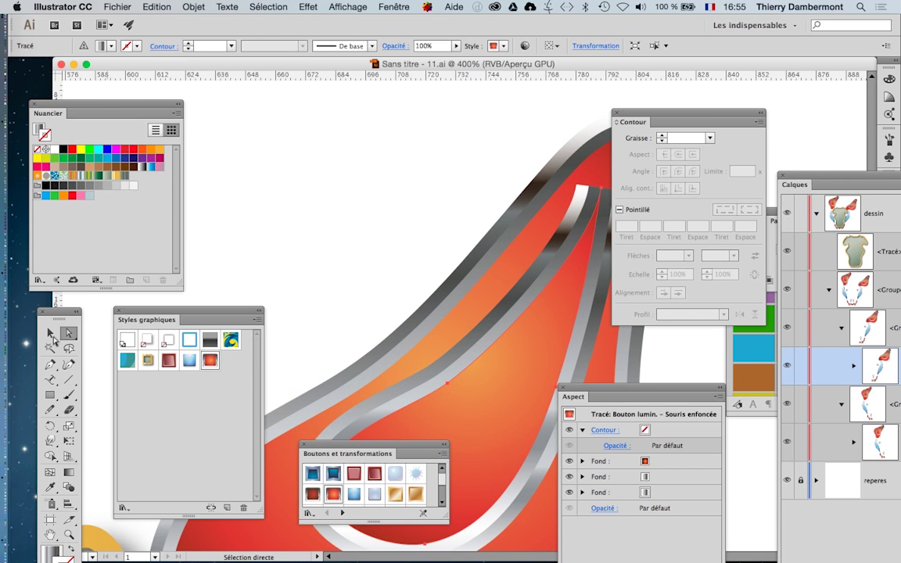
{"action": "left_click", "coordinate": [50, 333]}
{"action": "left_click", "coordinate": [328, 268]}
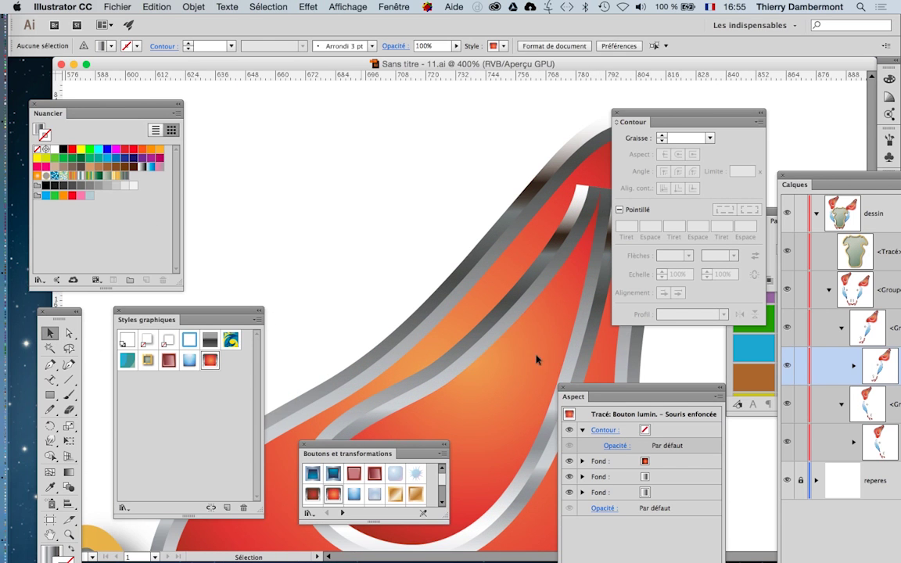
{"action": "left_click", "coordinate": [495, 348]}
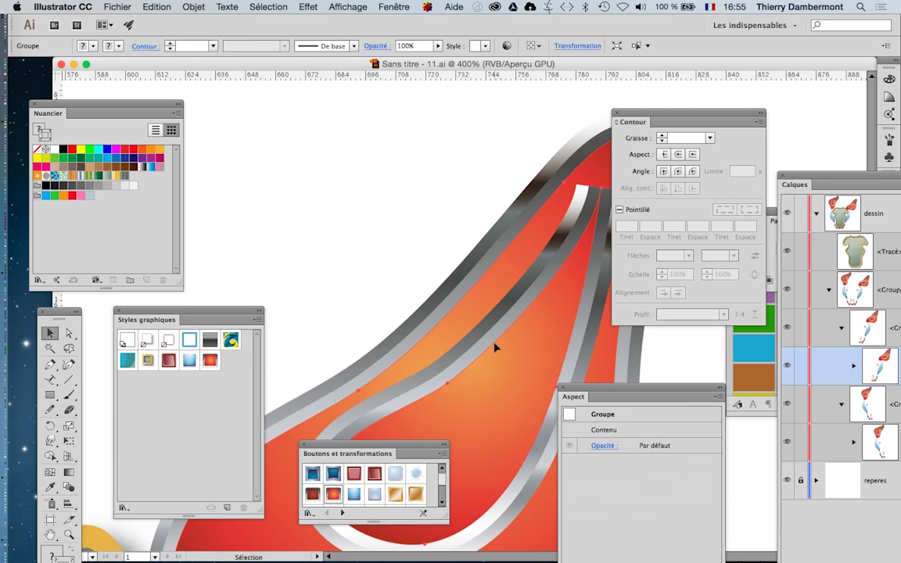
{"action": "left_click", "coordinate": [444, 192]}
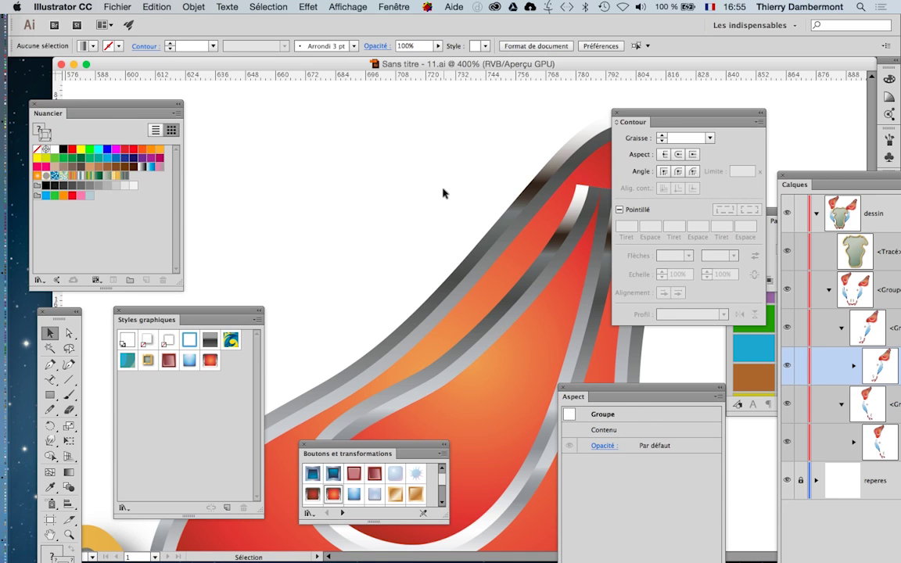
{"action": "left_click", "coordinate": [514, 321]}
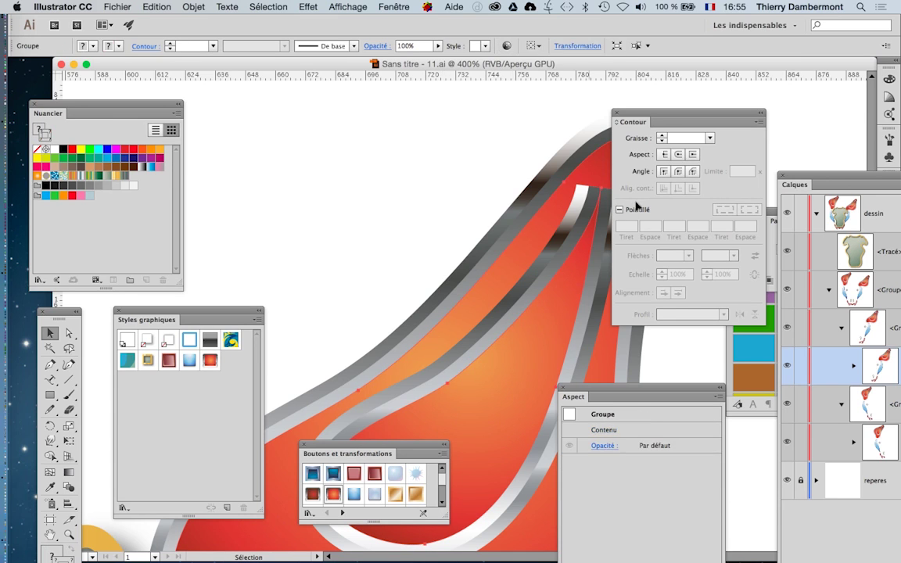
{"action": "left_click", "coordinate": [677, 156]}
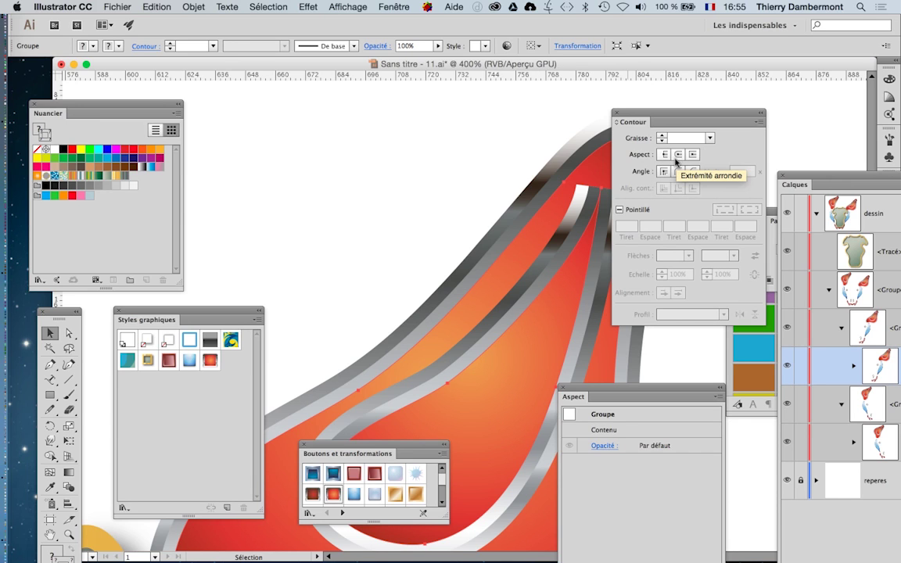
Clear the Contour options away from the right-hand ear's tip and deselect the group.
{"action": "left_click_drag", "start_coordinate": [643, 117], "coordinate": [721, 113]}
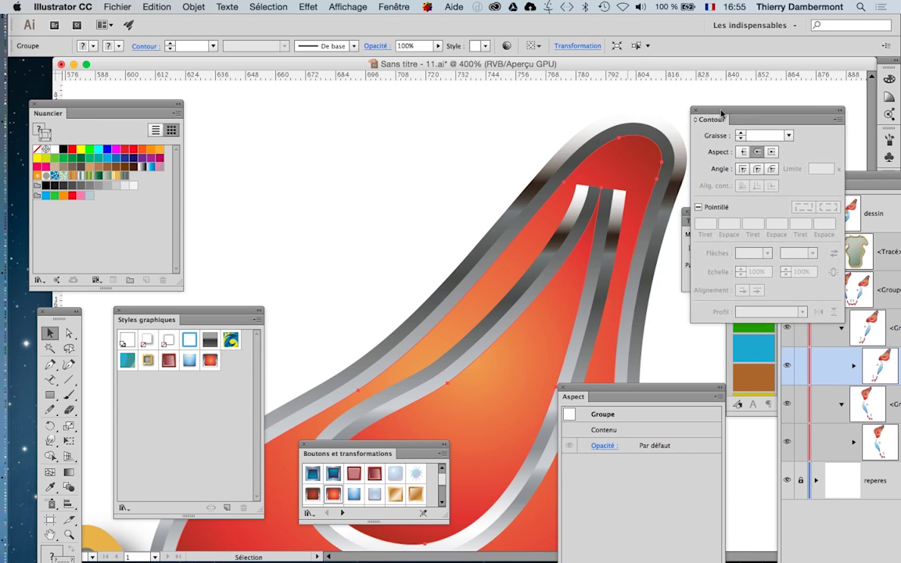
{"action": "left_click", "coordinate": [528, 115]}
{"action": "scroll", "coordinate": [507, 210], "scroll_direction": "down", "scroll_amount": 2}
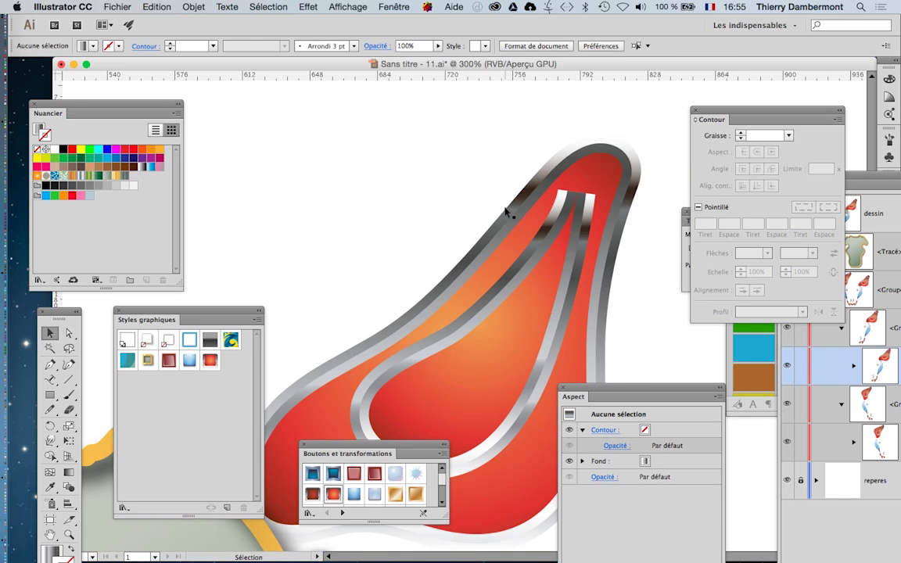
{"action": "scroll", "coordinate": [506, 210], "scroll_direction": "down", "scroll_amount": 1}
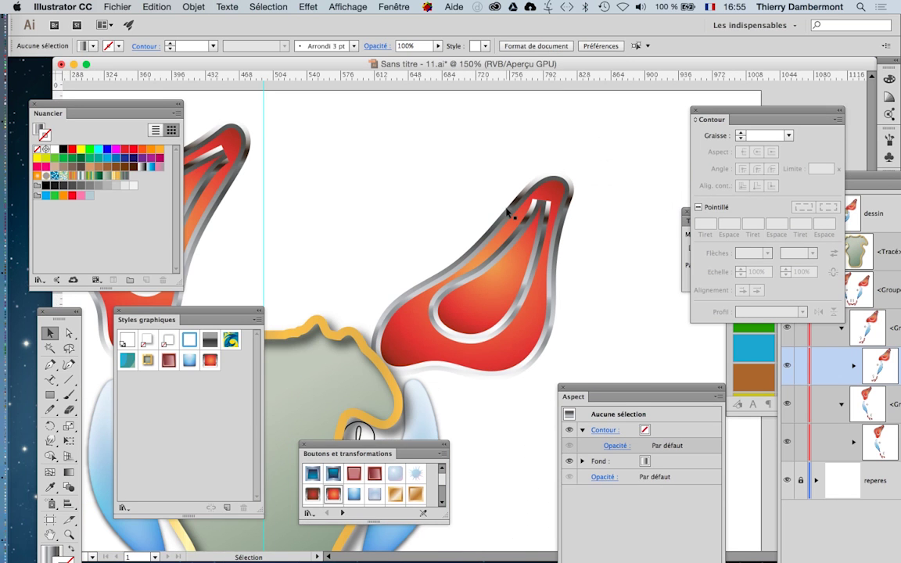
Check the ears' bare paths in outline view and return to the coloured preview.
{"action": "left_click", "coordinate": [347, 7]}
{"action": "left_click", "coordinate": [347, 22]}
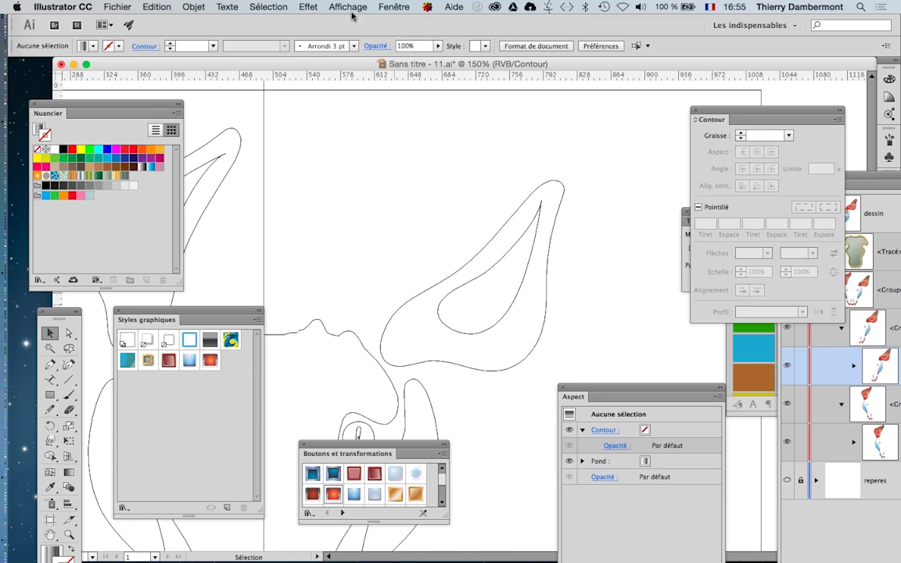
{"action": "left_click", "coordinate": [347, 7]}
{"action": "left_click", "coordinate": [348, 22]}
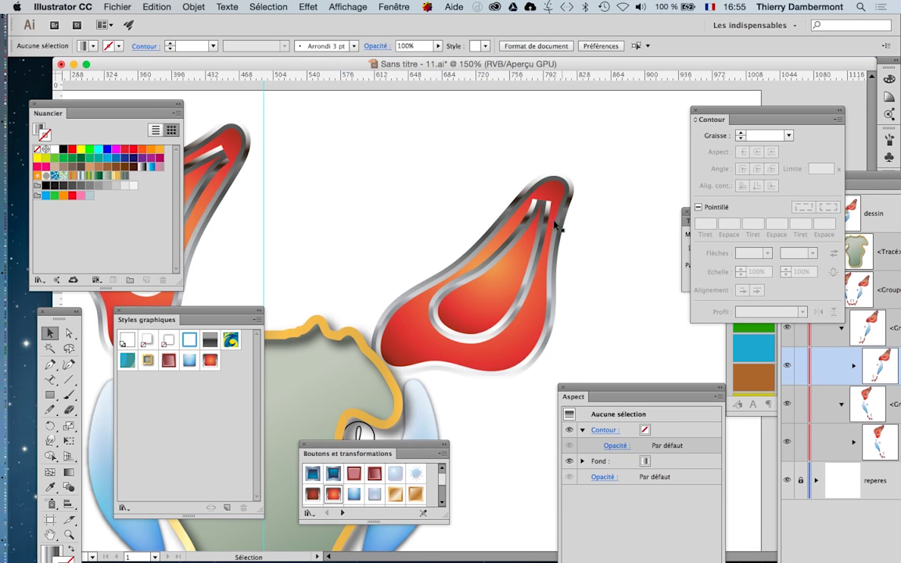
Select only the inner path of the right-hand ear for direct editing and bring its pointed tip up close.
{"action": "left_click", "coordinate": [542, 208]}
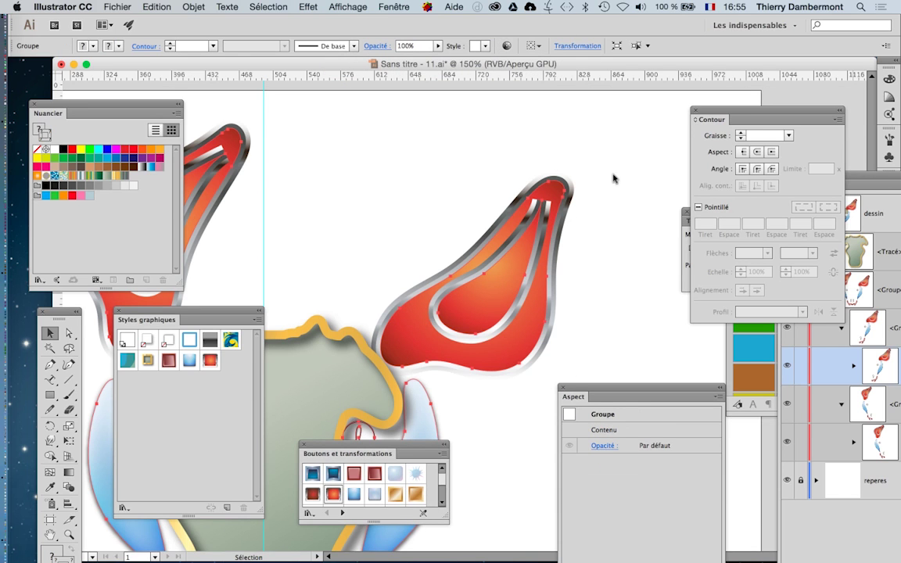
{"action": "left_click", "coordinate": [69, 334]}
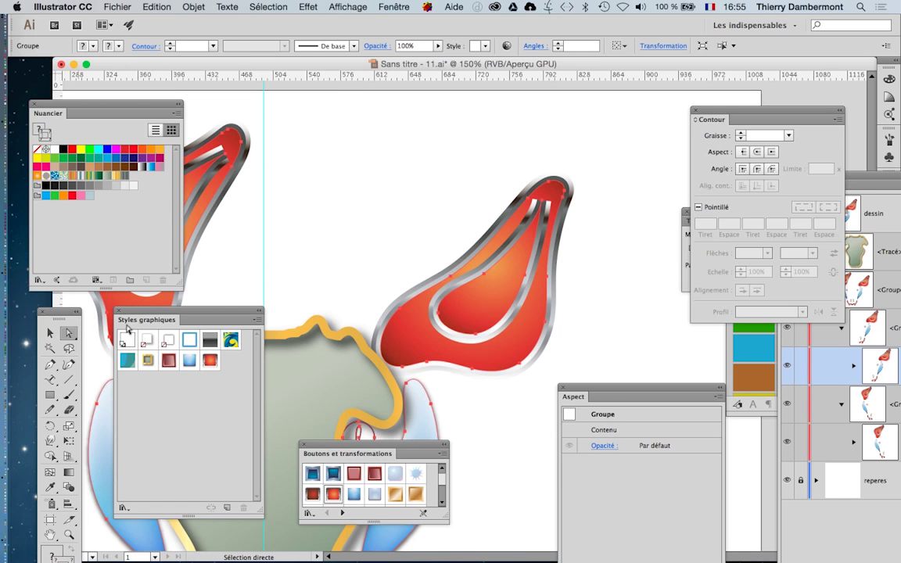
{"action": "left_click", "coordinate": [447, 258]}
{"action": "left_click", "coordinate": [496, 272]}
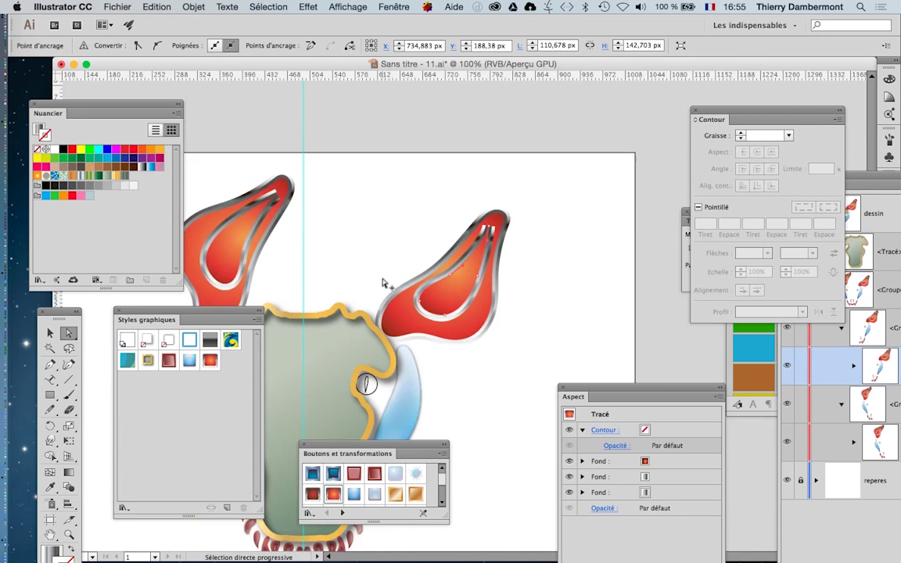
{"action": "left_click", "coordinate": [358, 280], "text": "alt+super"}
{"action": "left_click_drag", "start_coordinate": [345, 280], "coordinate": [312, 296]}
{"action": "left_click", "coordinate": [504, 234], "text": "super"}
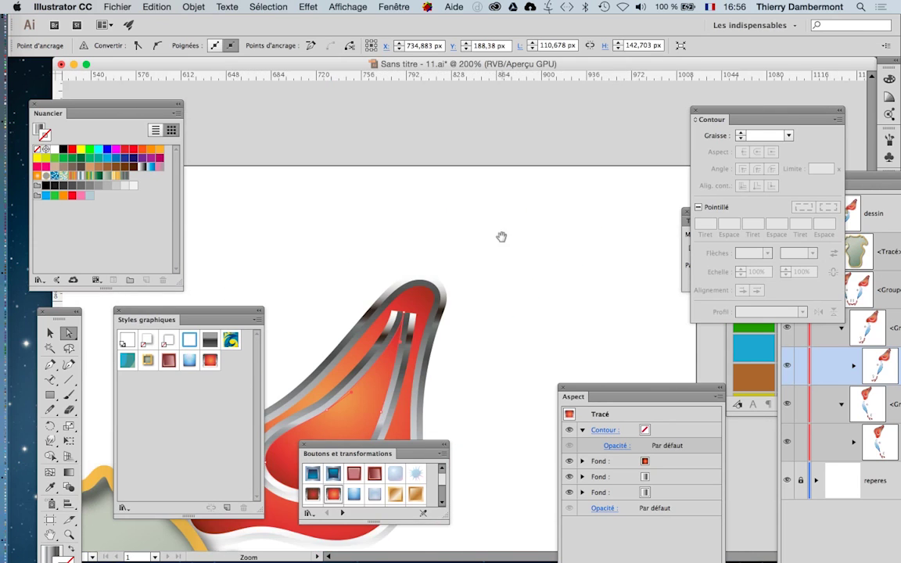